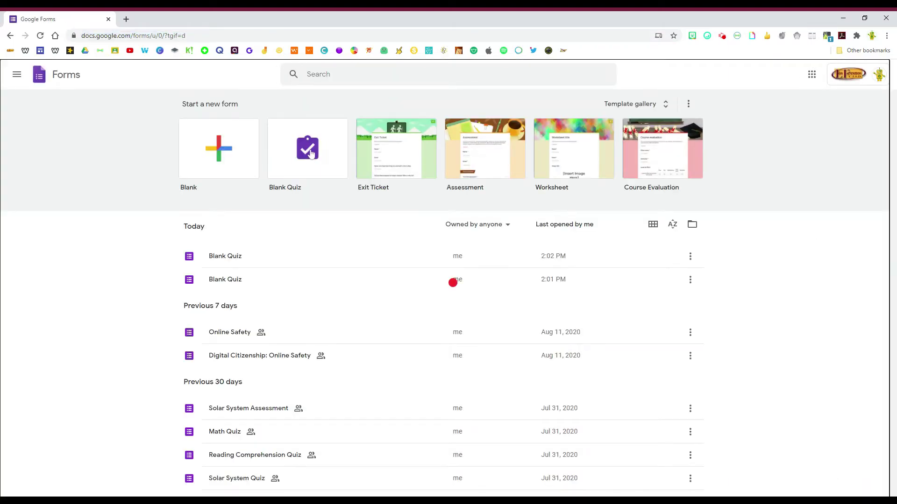
- Create a new form from the Blank Quiz template
{"action": "left_click", "coordinate": [311, 154]}
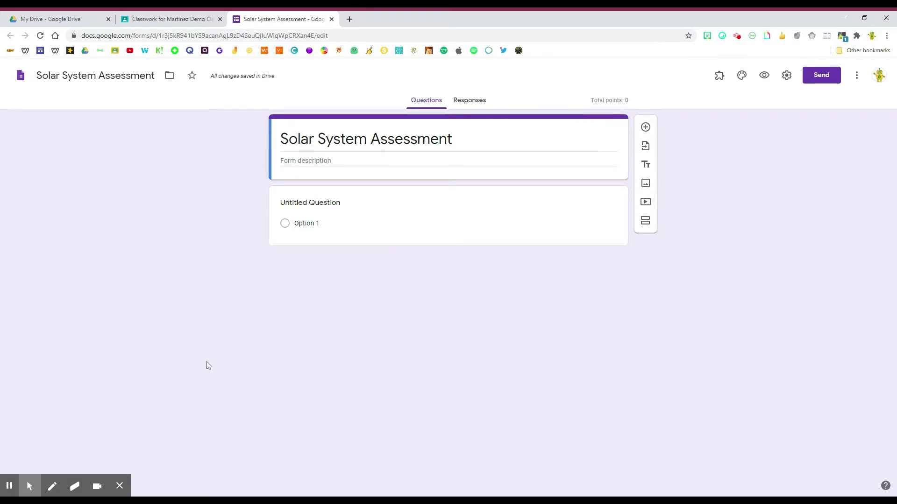
- Set the form's header image to the science lab glassware illustration from the Work and School themes
{"action": "left_click", "coordinate": [742, 77]}
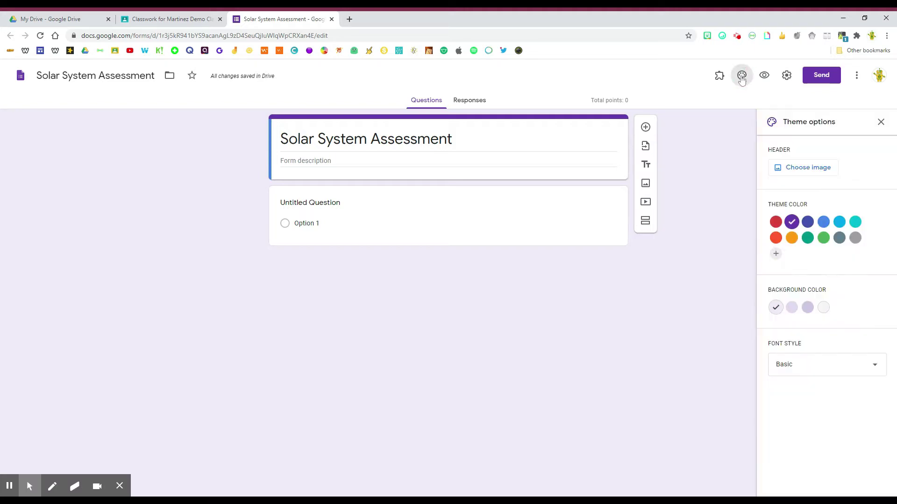
{"action": "left_click", "coordinate": [798, 171]}
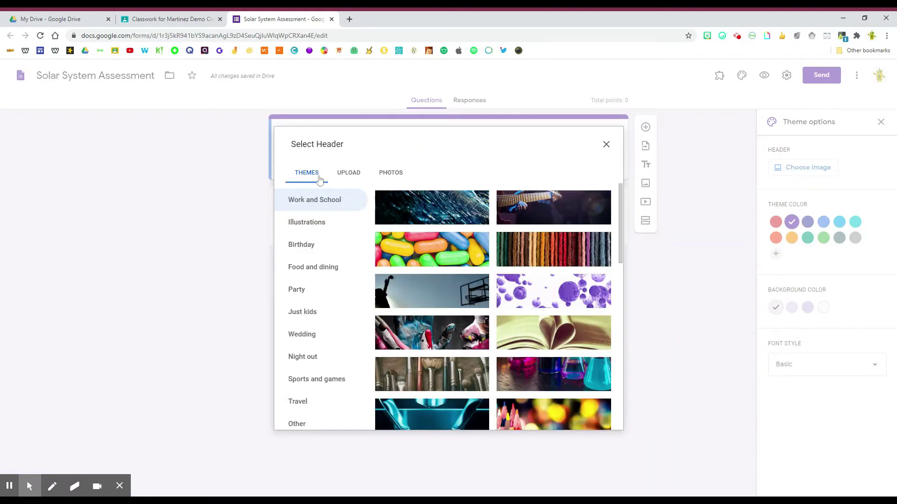
{"action": "scroll", "coordinate": [463, 283], "scroll_direction": "down", "scroll_amount": 10}
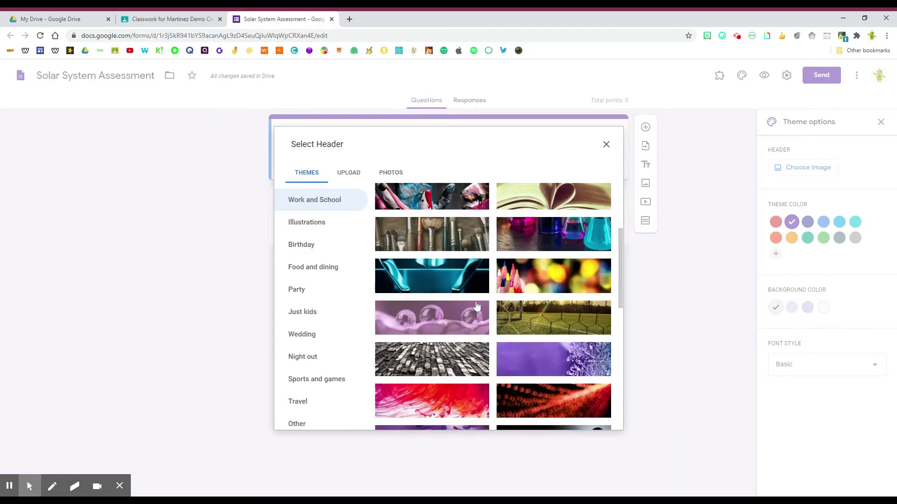
{"action": "scroll", "coordinate": [463, 283], "scroll_direction": "up", "scroll_amount": 8}
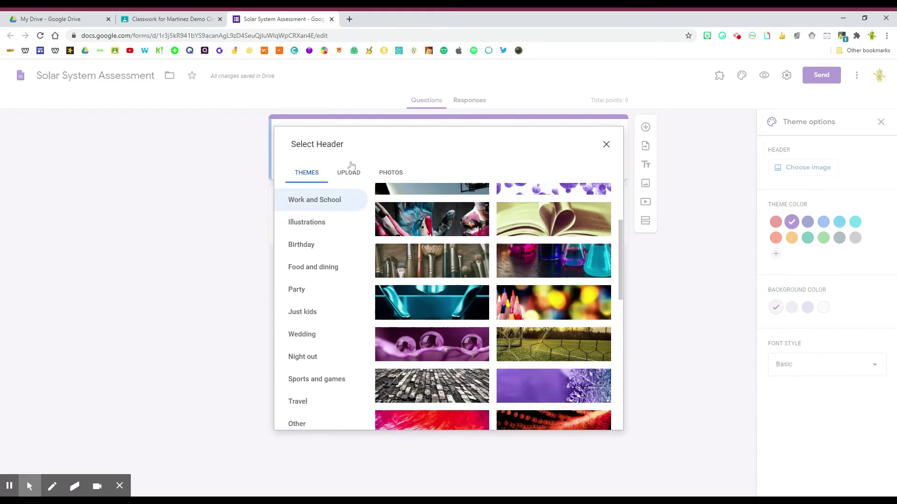
{"action": "left_click", "coordinate": [349, 173]}
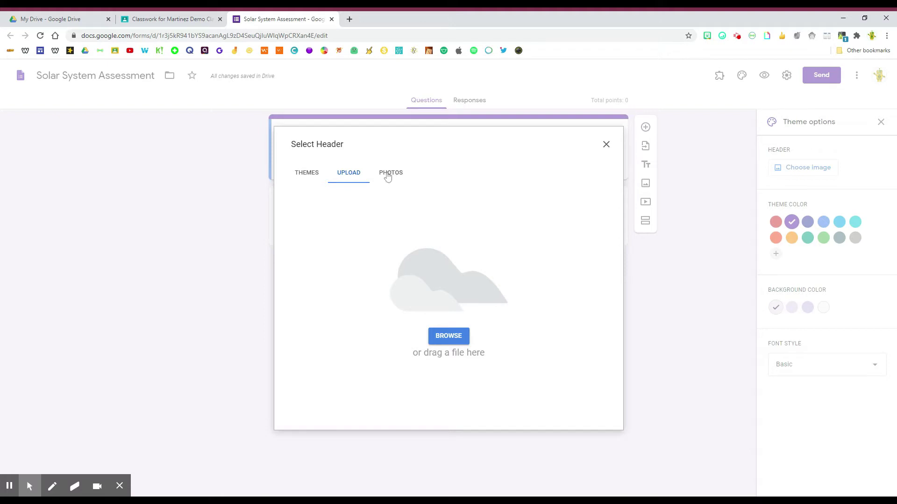
{"action": "left_click", "coordinate": [311, 175]}
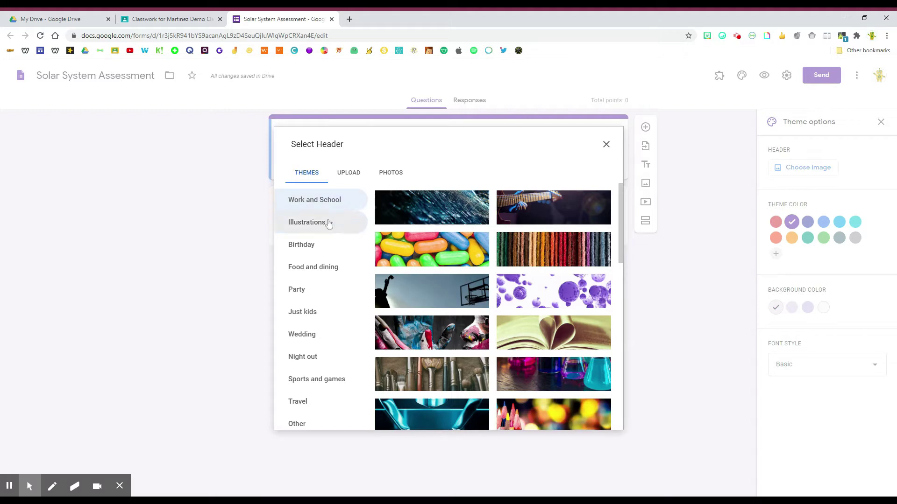
{"action": "scroll", "coordinate": [444, 338], "scroll_direction": "down", "scroll_amount": 10}
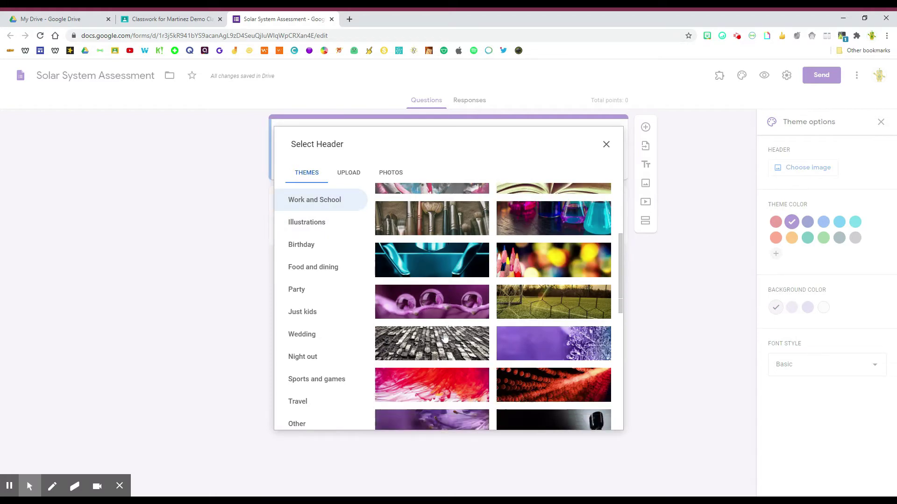
{"action": "scroll", "coordinate": [444, 338], "scroll_direction": "down", "scroll_amount": 3}
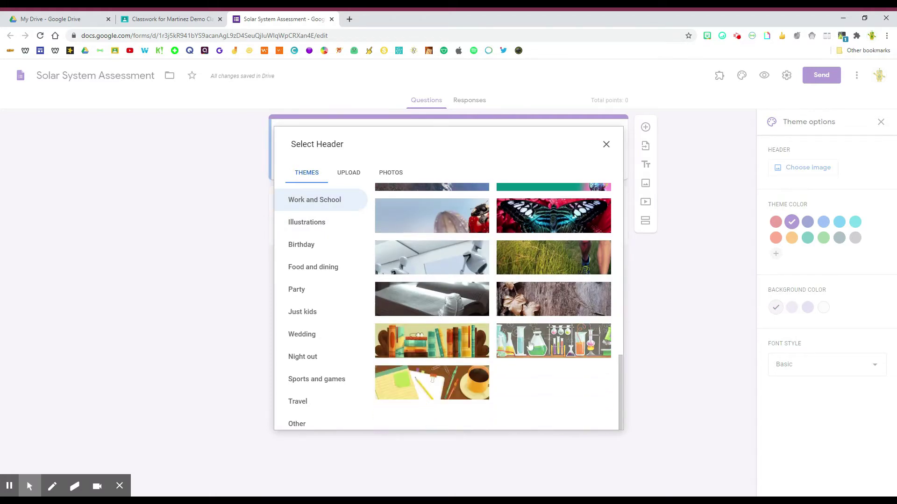
{"action": "left_click", "coordinate": [538, 340]}
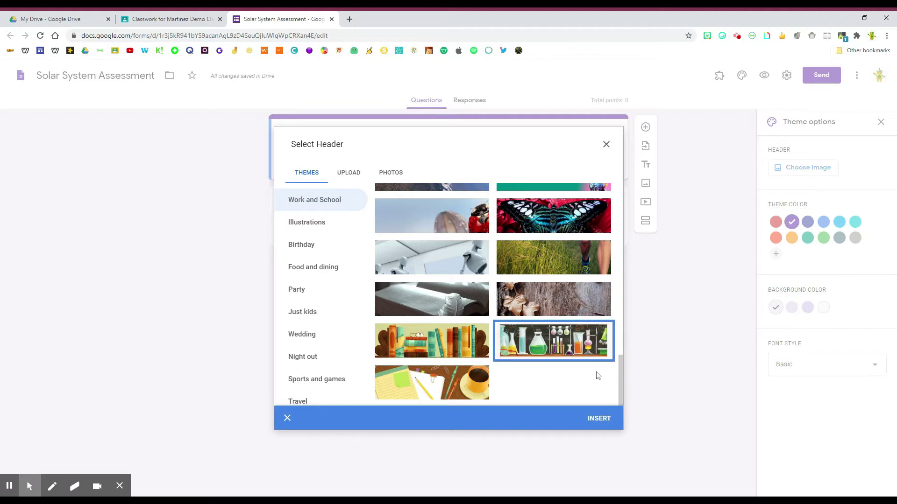
{"action": "left_click", "coordinate": [594, 420]}
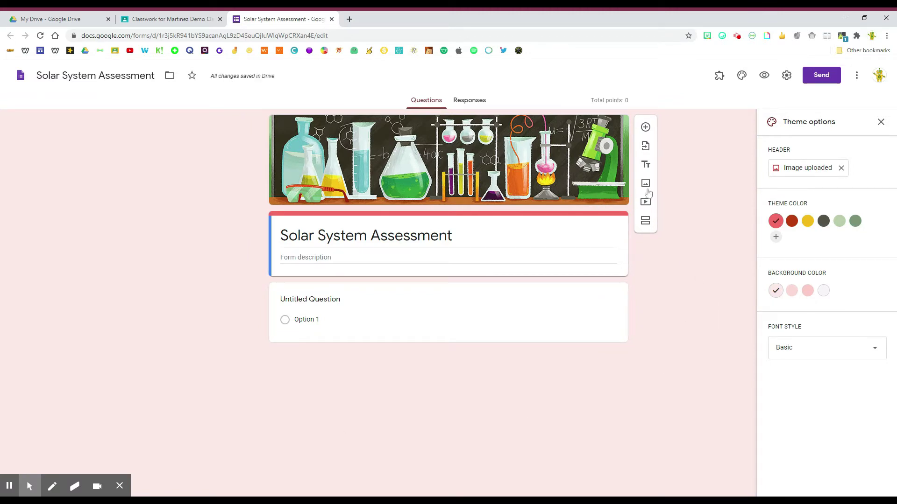
- Try the yellow theme color and a custom bright green one added to the theme palette
{"action": "left_click", "coordinate": [808, 221]}
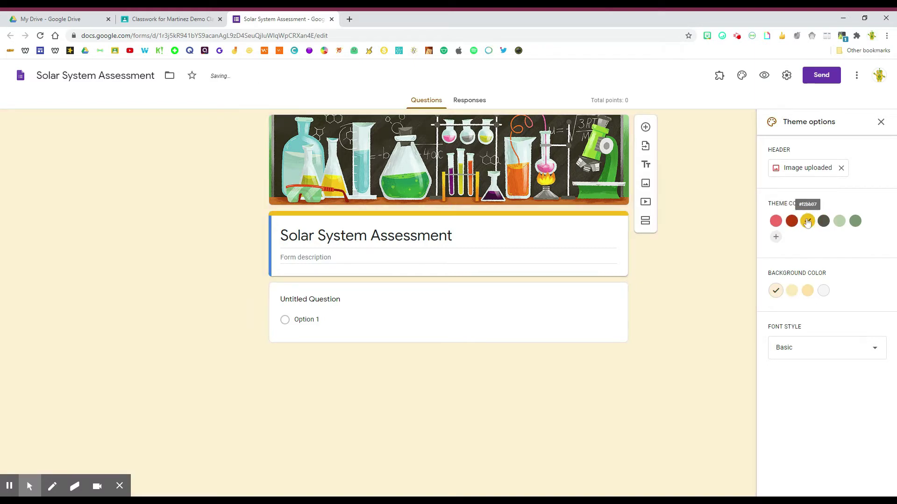
{"action": "left_click", "coordinate": [776, 241]}
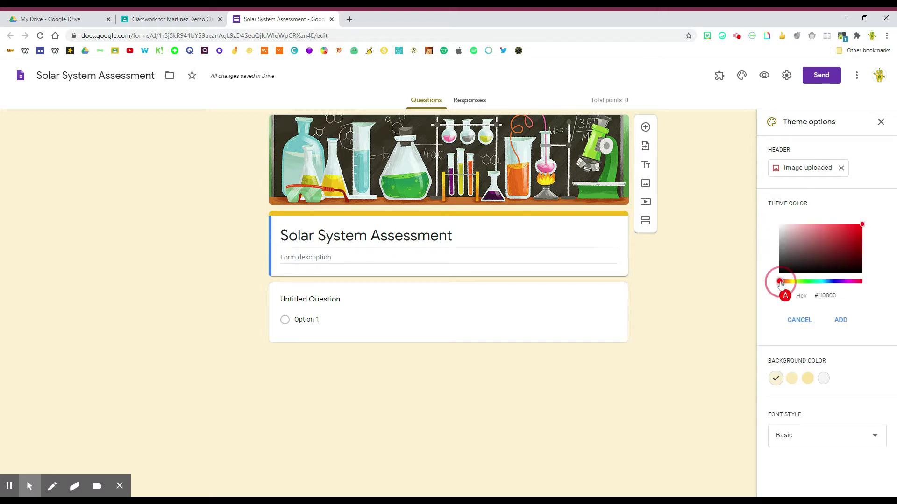
{"action": "left_click_drag", "start_coordinate": [780, 282], "coordinate": [809, 282]}
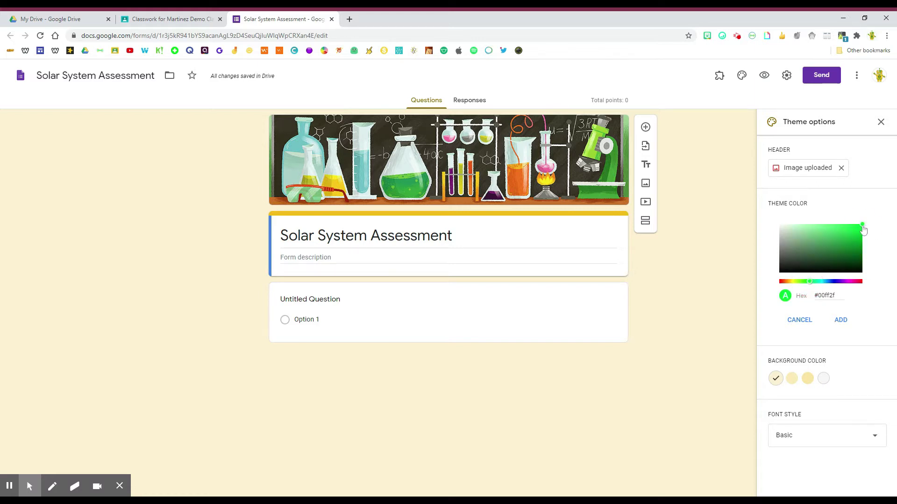
{"action": "left_click", "coordinate": [853, 237]}
{"action": "left_click", "coordinate": [852, 235]}
{"action": "left_click", "coordinate": [847, 324]}
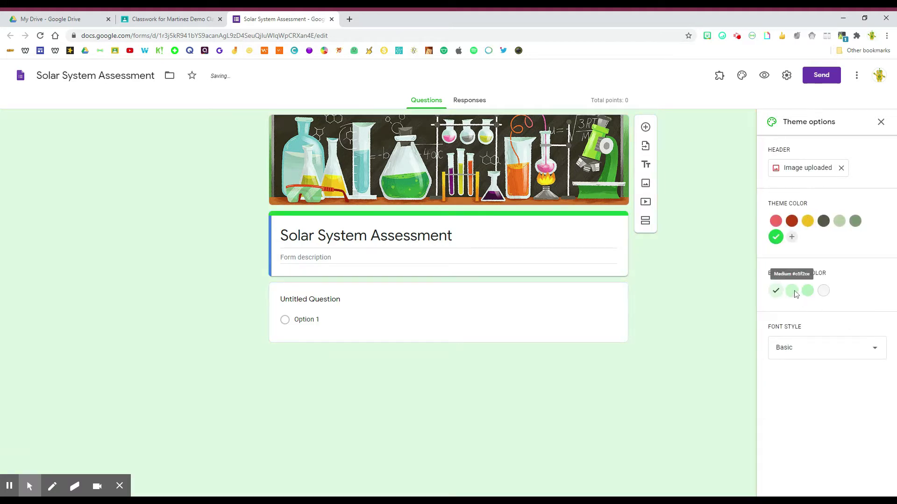
- Set the theme color to yellow and the font style to Playful, and close the theme options
{"action": "left_click", "coordinate": [807, 221]}
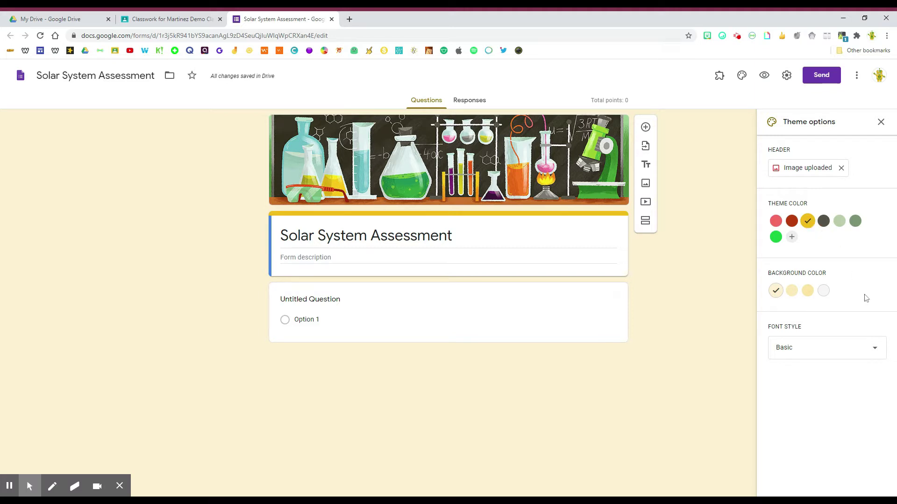
{"action": "left_click", "coordinate": [812, 348]}
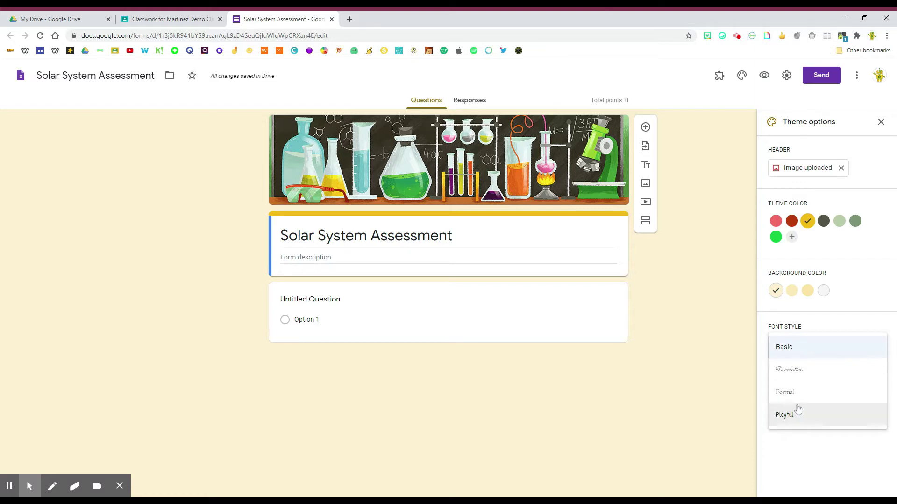
{"action": "left_click", "coordinate": [794, 421]}
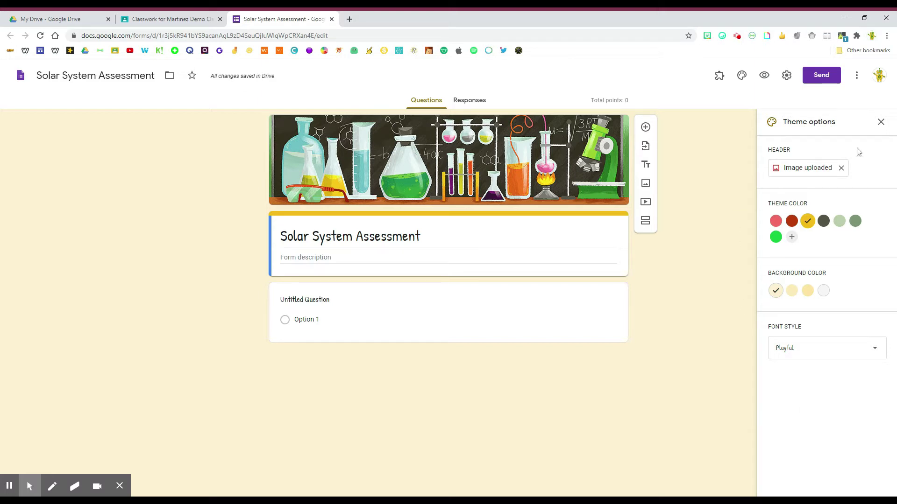
{"action": "left_click", "coordinate": [882, 123]}
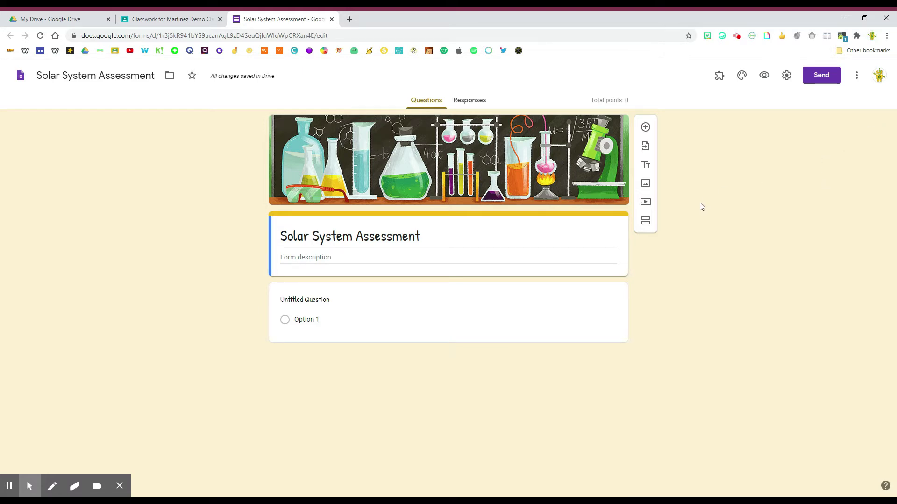
- Add a new blank question to the form and delete the original untitled question
{"action": "left_click", "coordinate": [607, 322]}
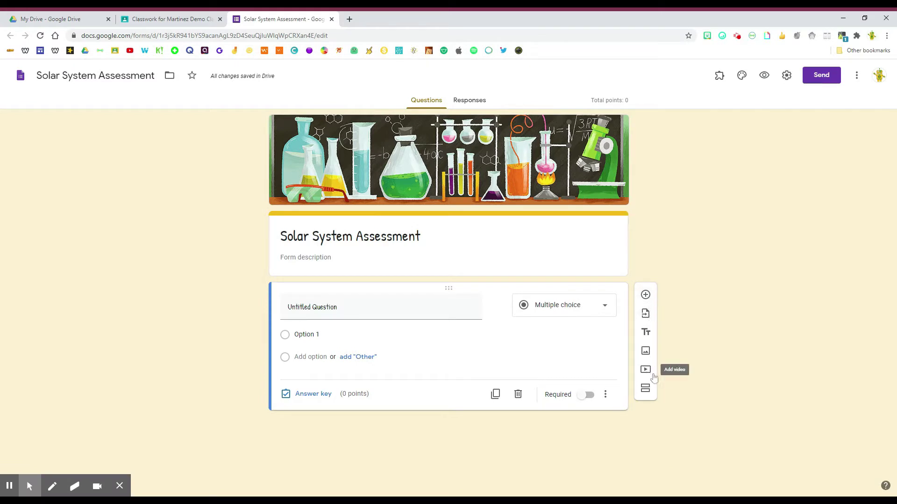
{"action": "left_click", "coordinate": [646, 295]}
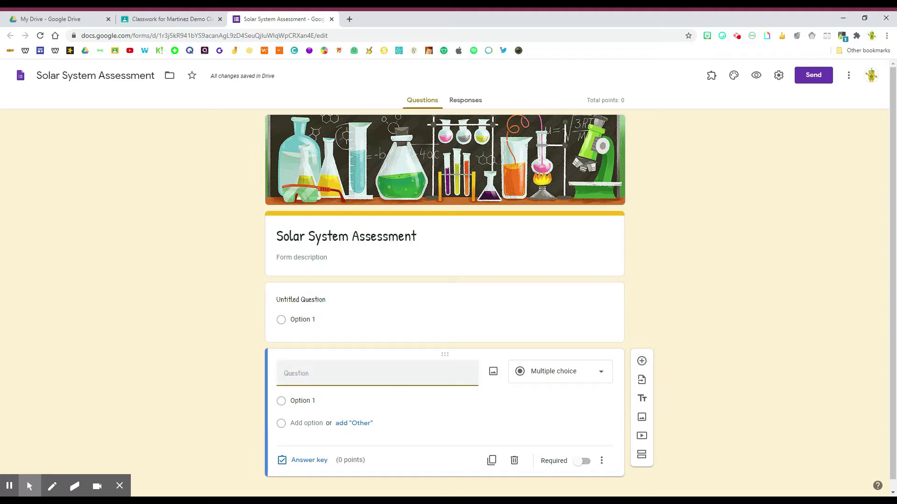
{"action": "left_click", "coordinate": [350, 319]}
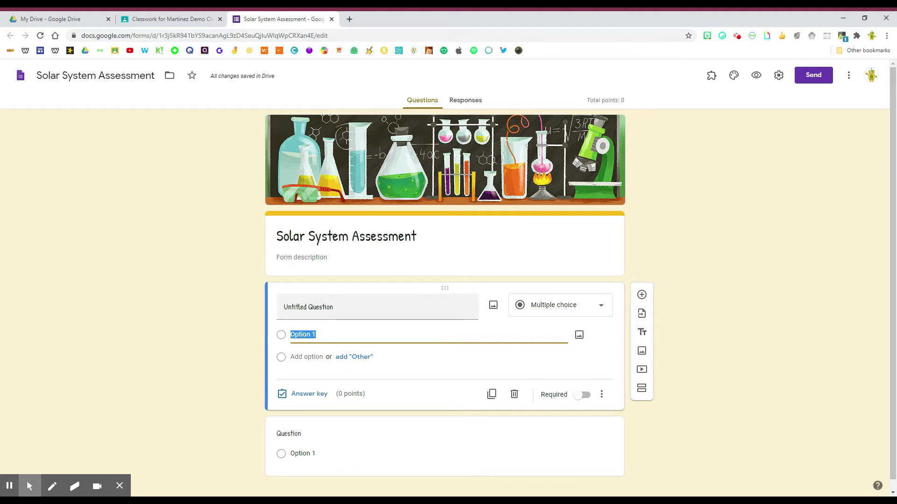
{"action": "left_click", "coordinate": [514, 395]}
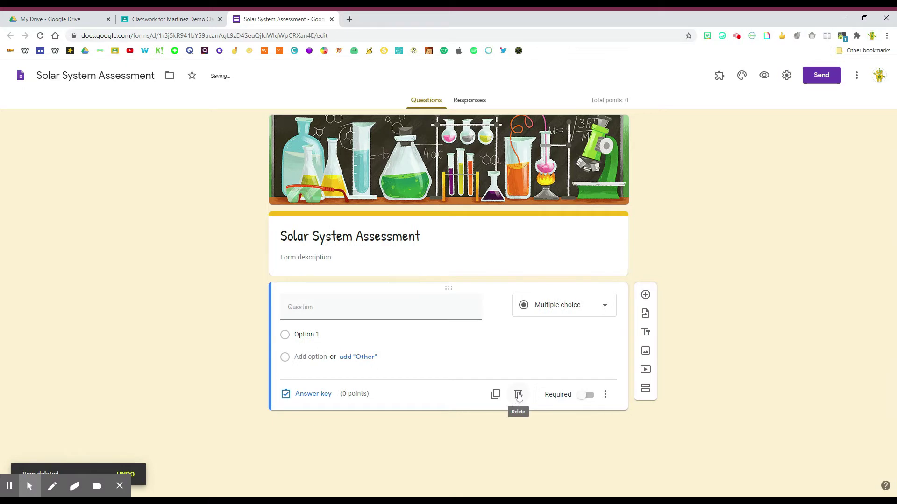
- Title the blank question "First Name" and make it required
{"action": "left_click", "coordinate": [348, 308]}
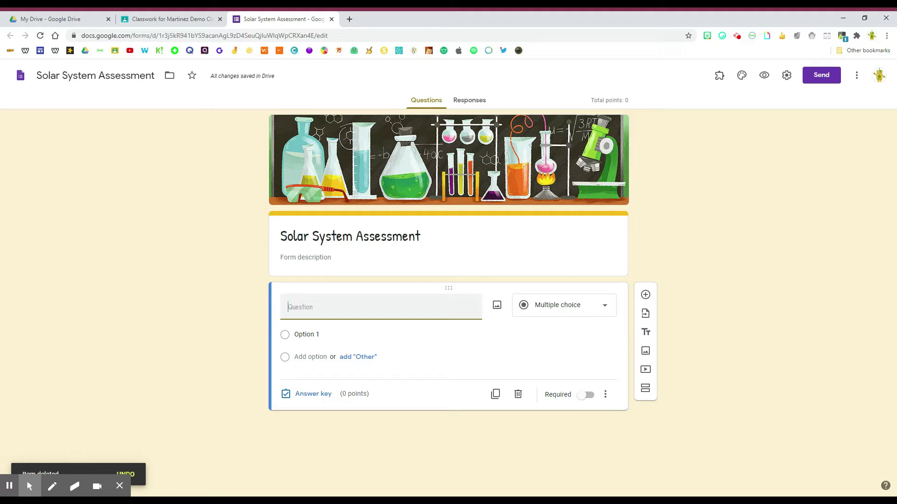
{"action": "type", "text": "First"}
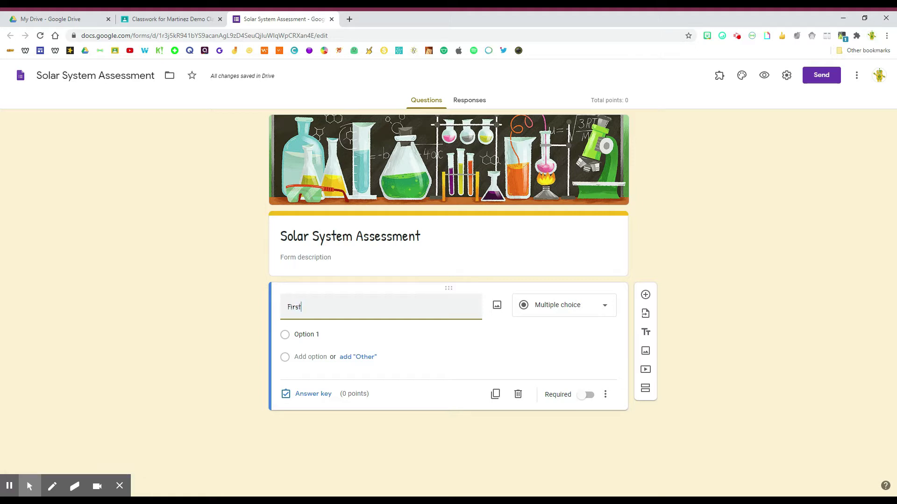
{"action": "type", "text": " Name"}
{"action": "key", "text": "BackSpace"}
{"action": "key", "text": "BackSpace"}
{"action": "key", "text": "BackSpace"}
{"action": "type", "text": "A"}
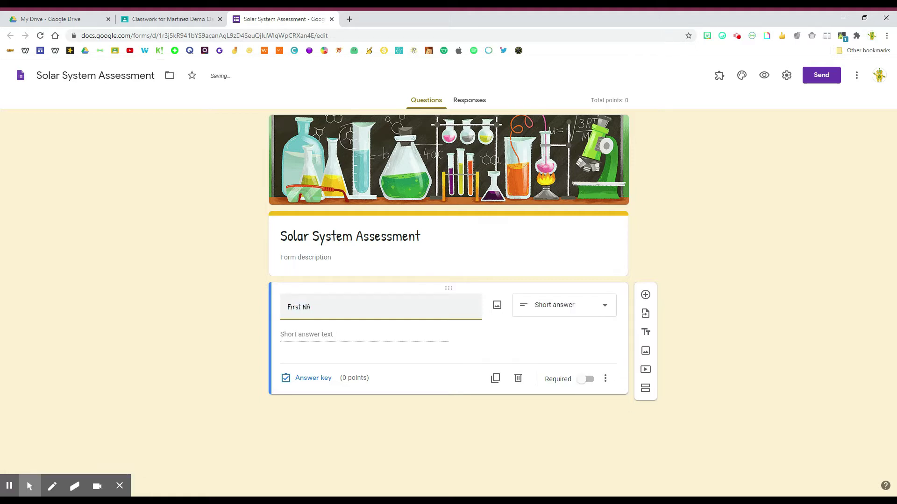
{"action": "type", "text": "me"}
{"action": "left_click", "coordinate": [588, 380]}
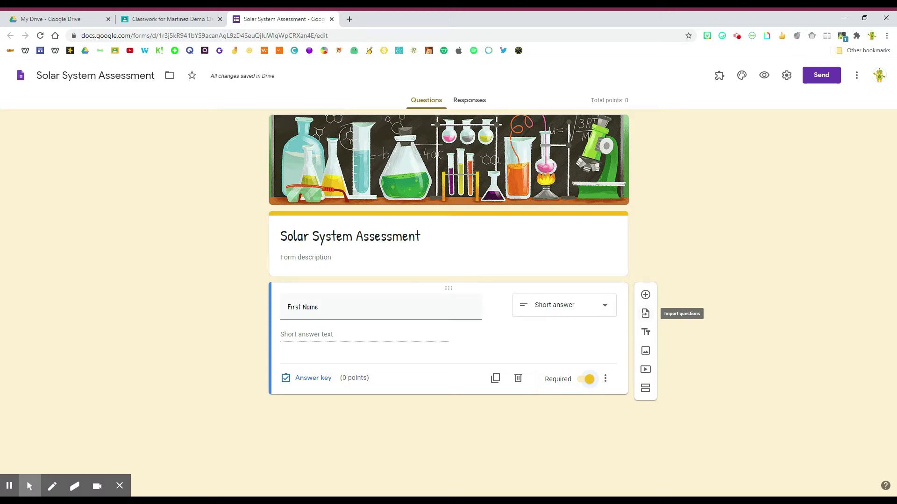
- Choose the Solar System Quiz form as the source for importing questions
{"action": "left_click", "coordinate": [645, 313]}
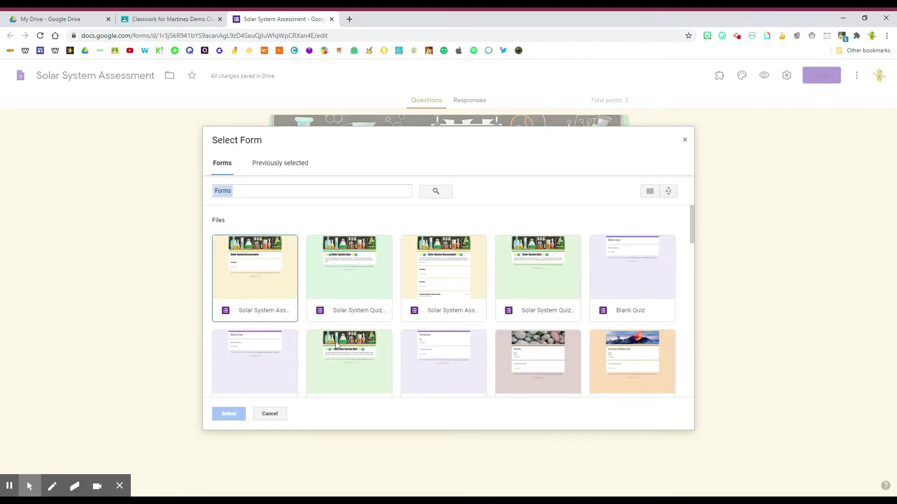
{"action": "left_click", "coordinate": [355, 292]}
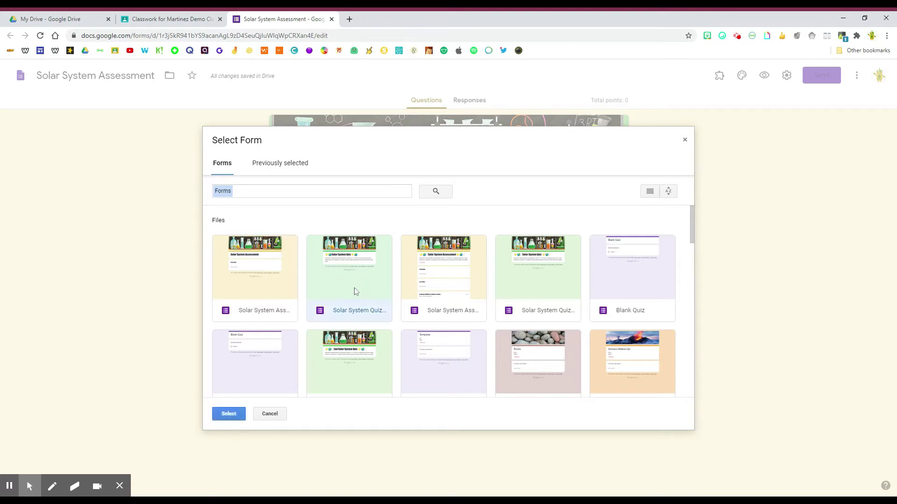
{"action": "double_click", "coordinate": [355, 292]}
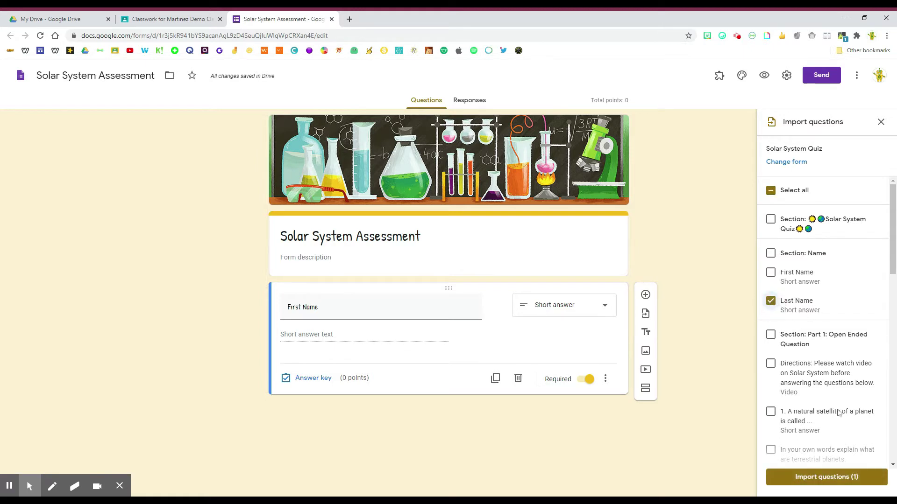
- Look through the questions available for import and try toggling the Name and Part 1: Open Ended Question sections
{"action": "scroll", "coordinate": [830, 396], "scroll_direction": "down", "scroll_amount": 2}
{"action": "scroll", "coordinate": [829, 396], "scroll_direction": "down", "scroll_amount": 4}
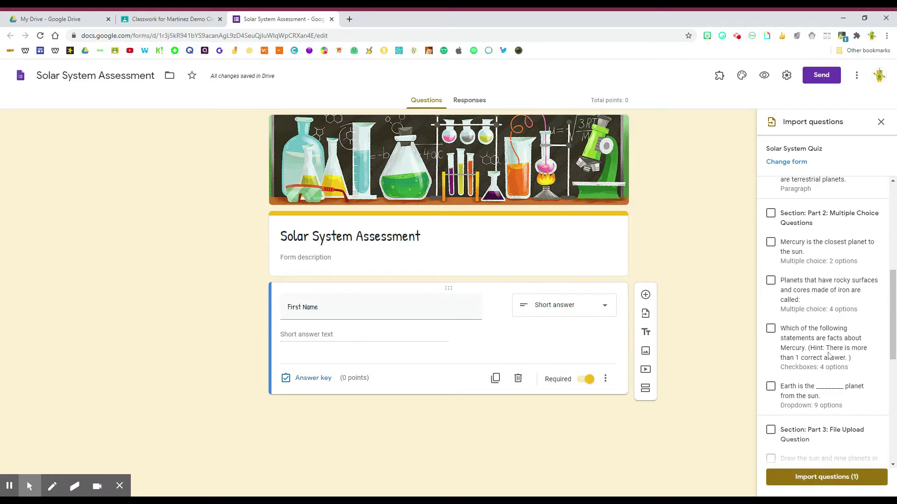
{"action": "scroll", "coordinate": [824, 395], "scroll_direction": "down", "scroll_amount": 6}
{"action": "scroll", "coordinate": [823, 394], "scroll_direction": "up", "scroll_amount": 15}
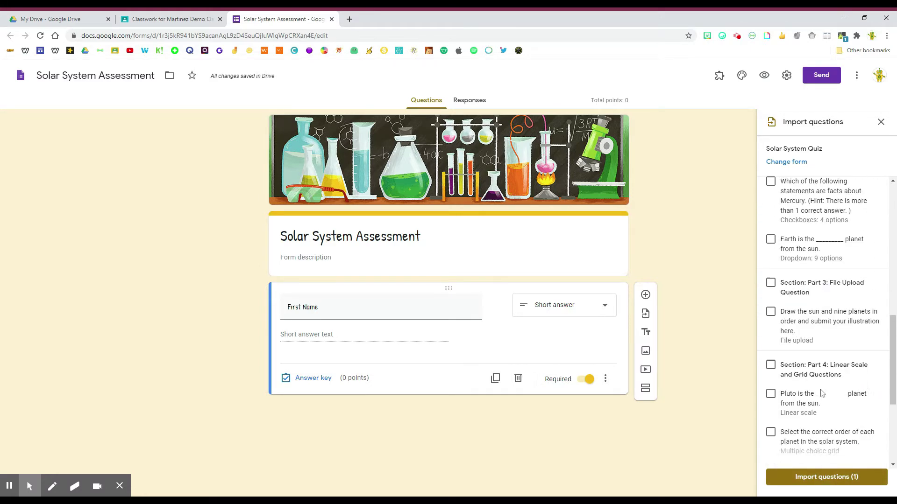
{"action": "left_click", "coordinate": [771, 255]}
{"action": "left_click", "coordinate": [771, 255]}
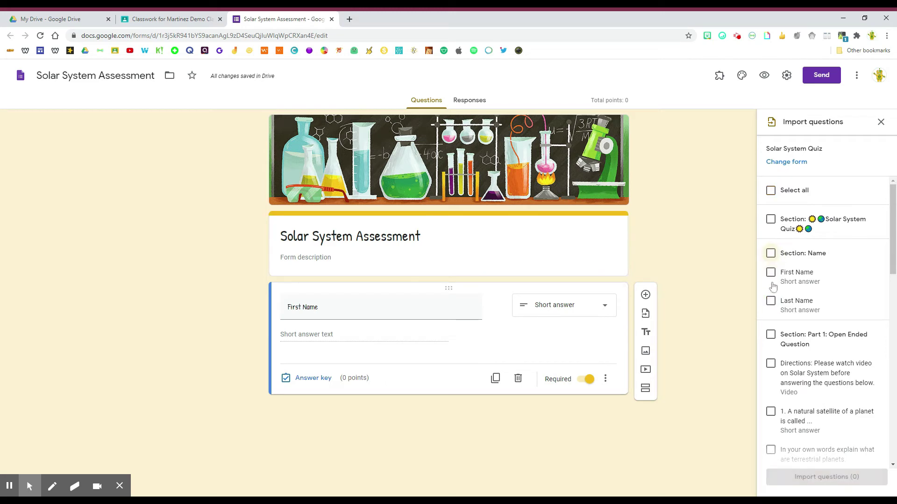
{"action": "left_click", "coordinate": [771, 336]}
{"action": "left_click", "coordinate": [771, 336]}
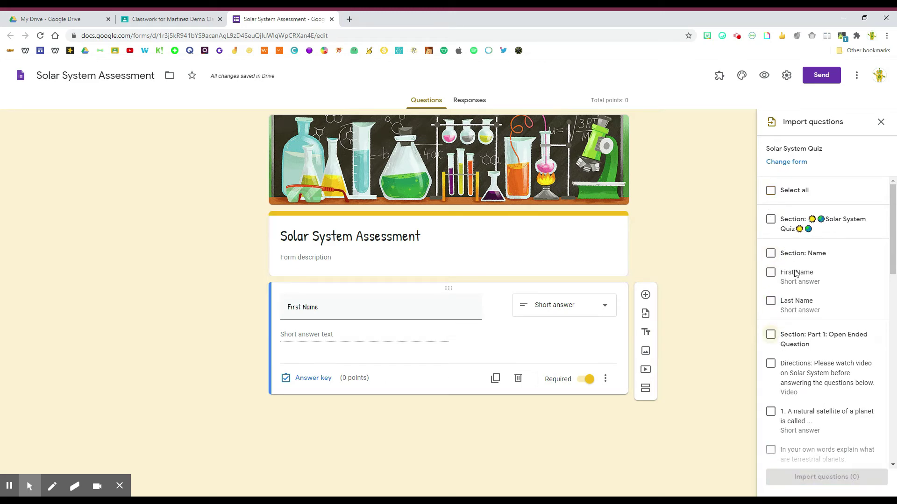
- Import only the Last Name question from the Solar System Quiz into the form
{"action": "left_click", "coordinate": [771, 301]}
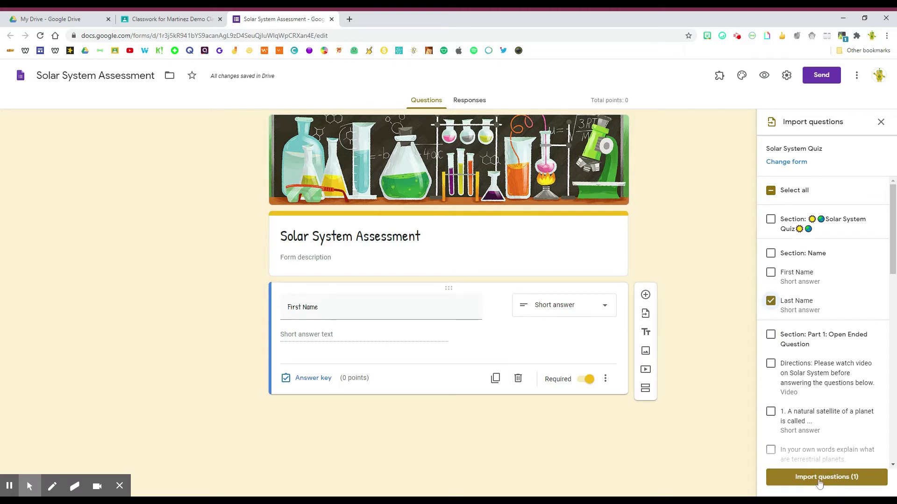
{"action": "left_click", "coordinate": [819, 483]}
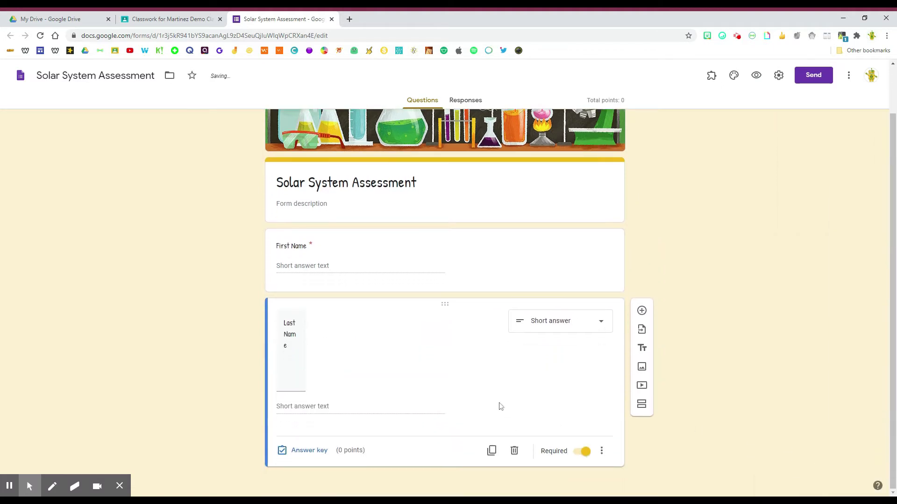
{"action": "left_click", "coordinate": [492, 385]}
{"action": "left_click", "coordinate": [293, 357]}
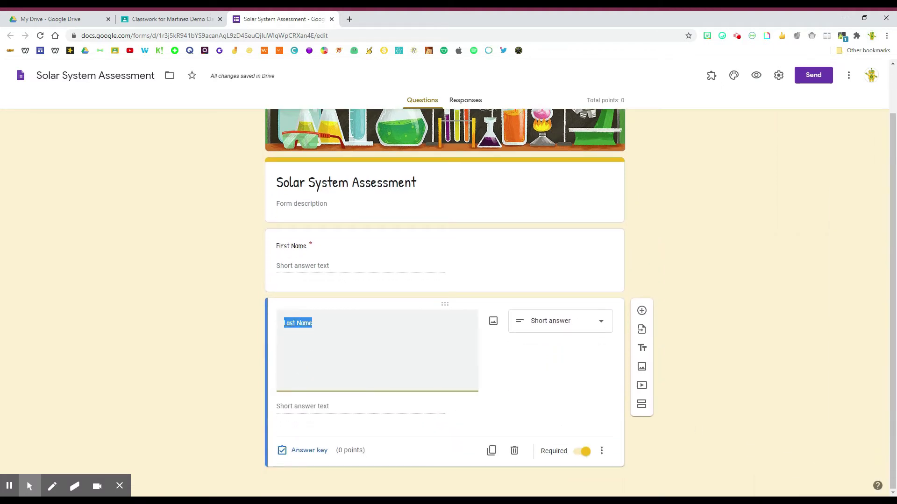
{"action": "left_click", "coordinate": [313, 378]}
{"action": "left_click", "coordinate": [531, 381]}
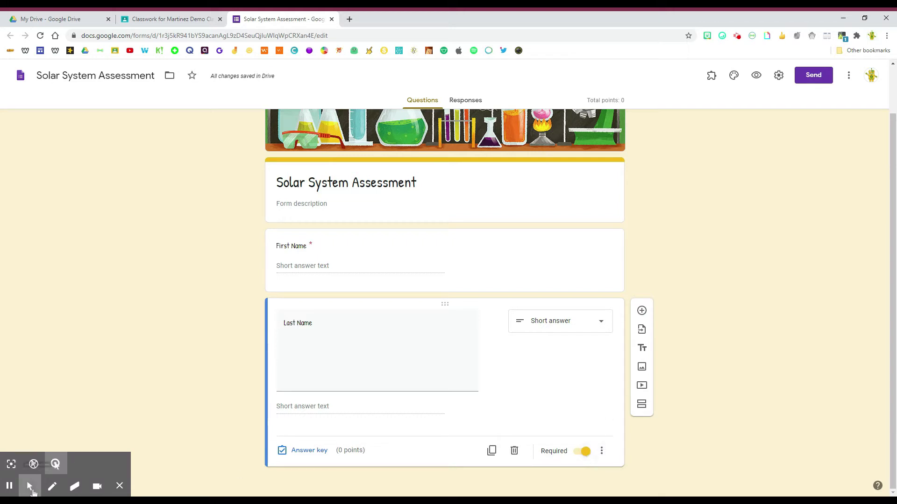
{"action": "left_click", "coordinate": [9, 486]}
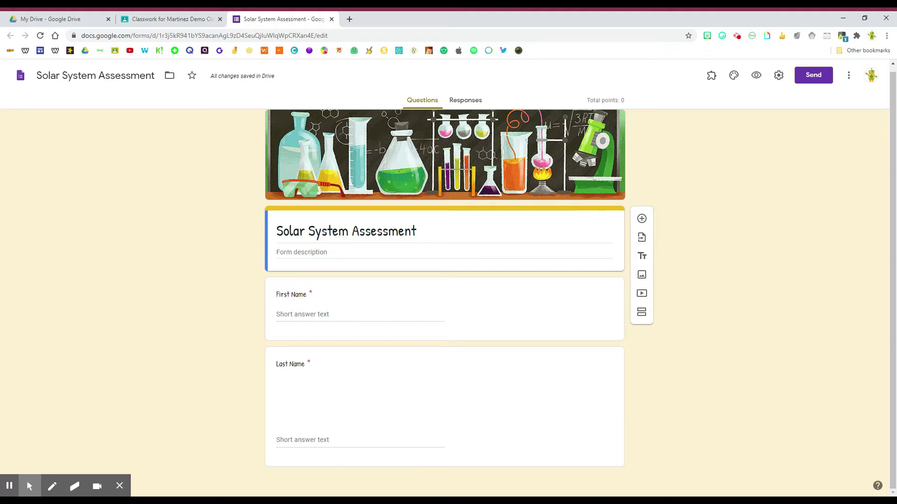
- Enter the form description "Directions: Please answer the questions in sections 1-5."
{"action": "left_click", "coordinate": [304, 252]}
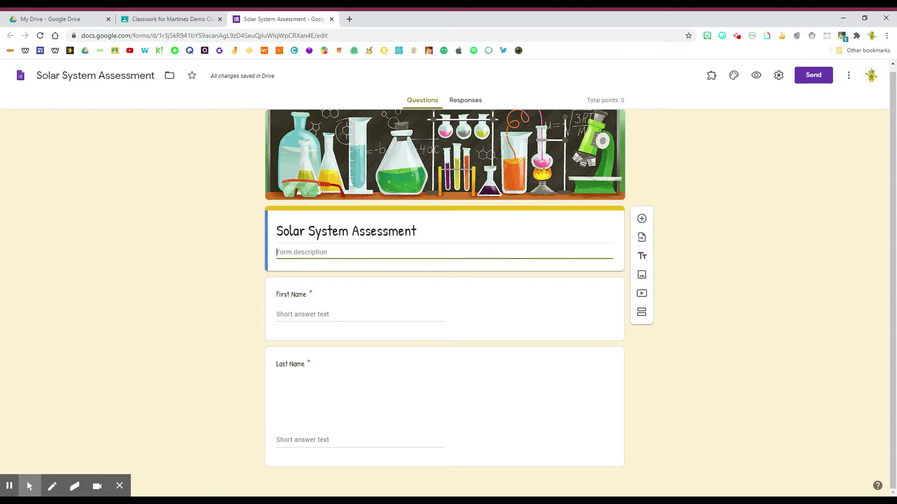
{"action": "type", "text": "Directions: Please answer the questions in sections 1-5."}
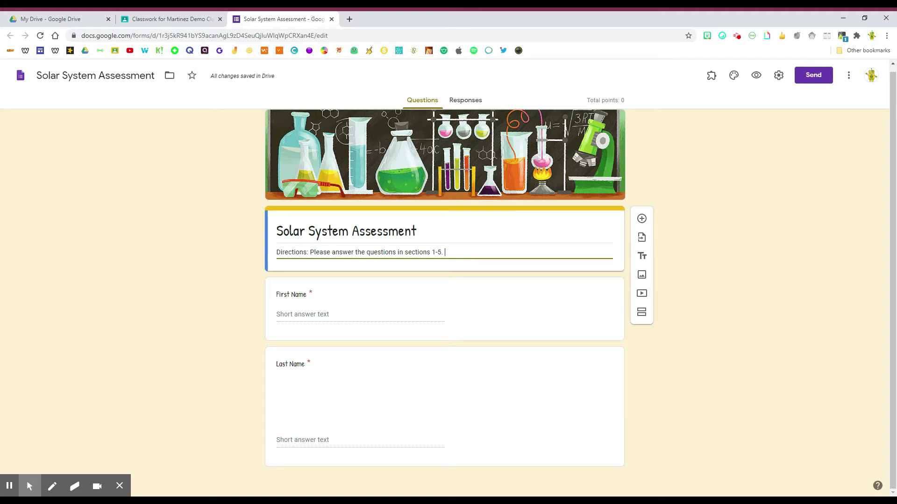
{"action": "left_click", "coordinate": [641, 259]}
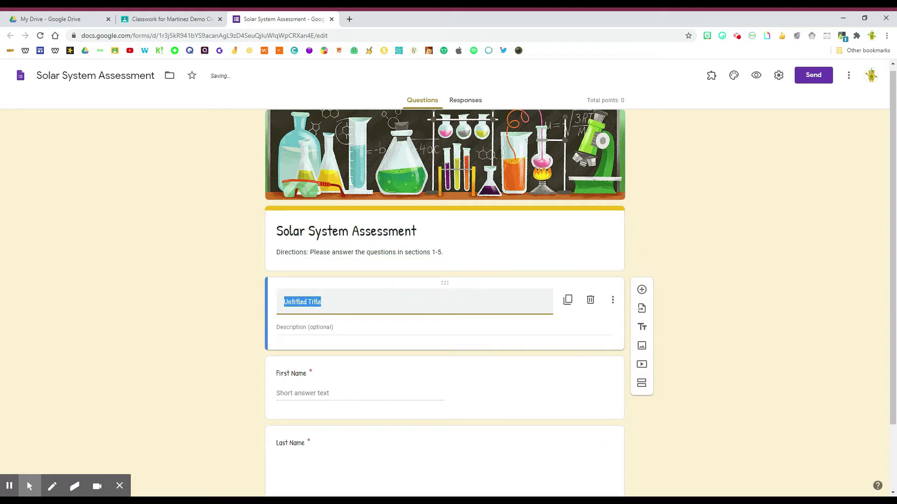
{"action": "key", "text": "BackSpace"}
{"action": "type", "text": "Directions: Please answer the questions in sections 1-5."}
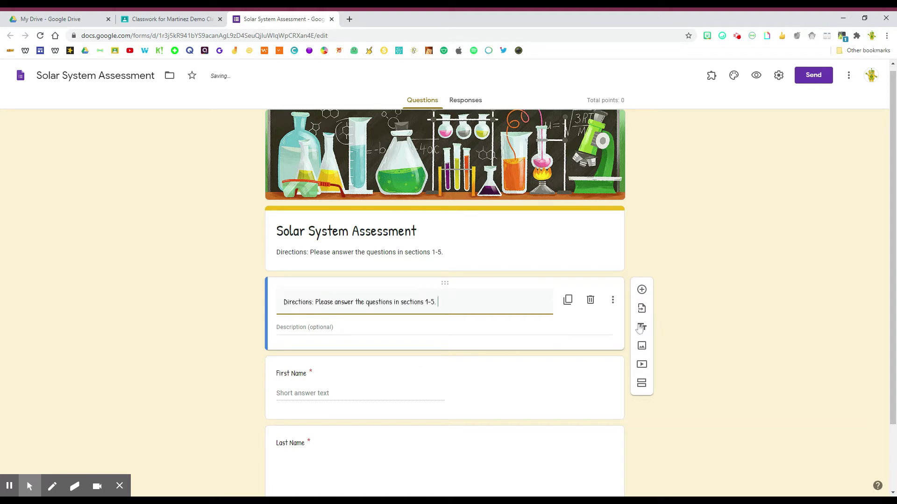
{"action": "left_click", "coordinate": [685, 339]}
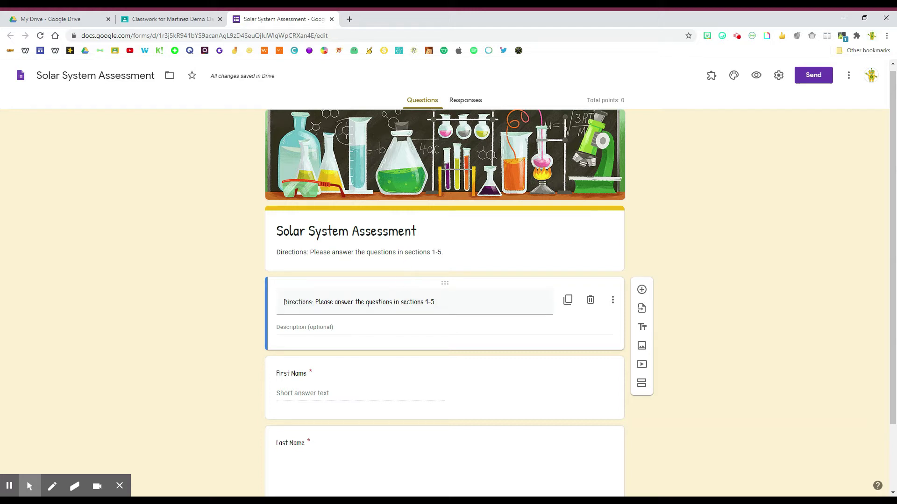
{"action": "left_click", "coordinate": [591, 301]}
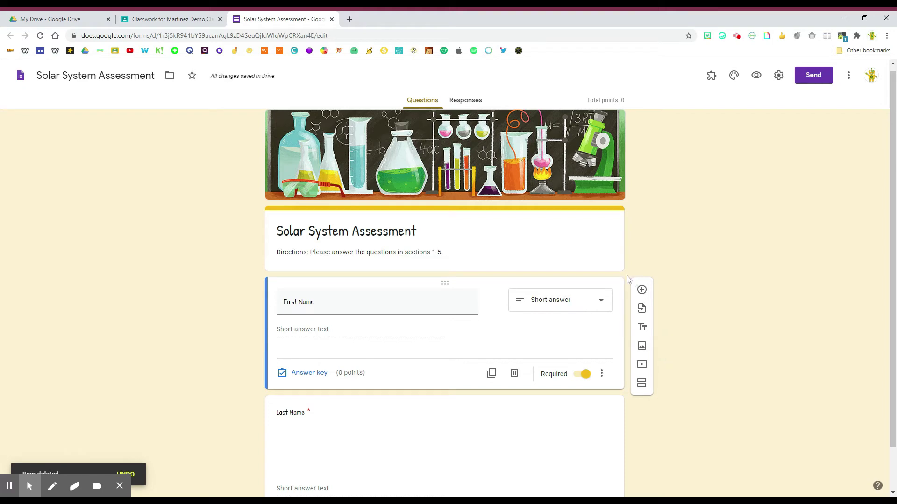
- Upload The Solar System banner image from the computer and insert it directly below the form's title block
{"action": "left_click", "coordinate": [615, 269]}
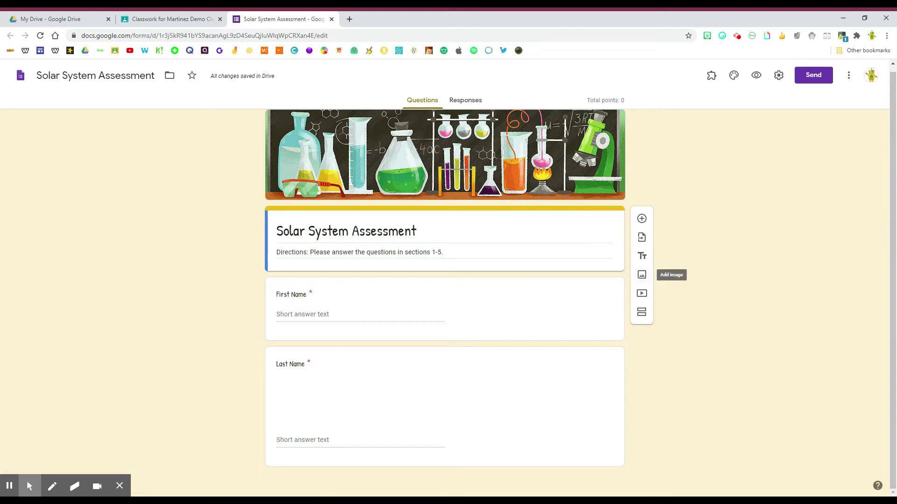
{"action": "left_click", "coordinate": [642, 276]}
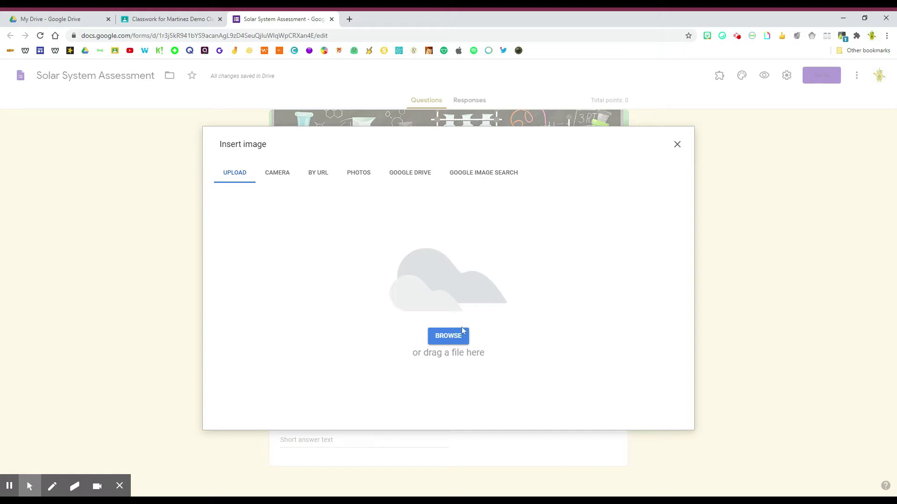
{"action": "left_click", "coordinate": [457, 338]}
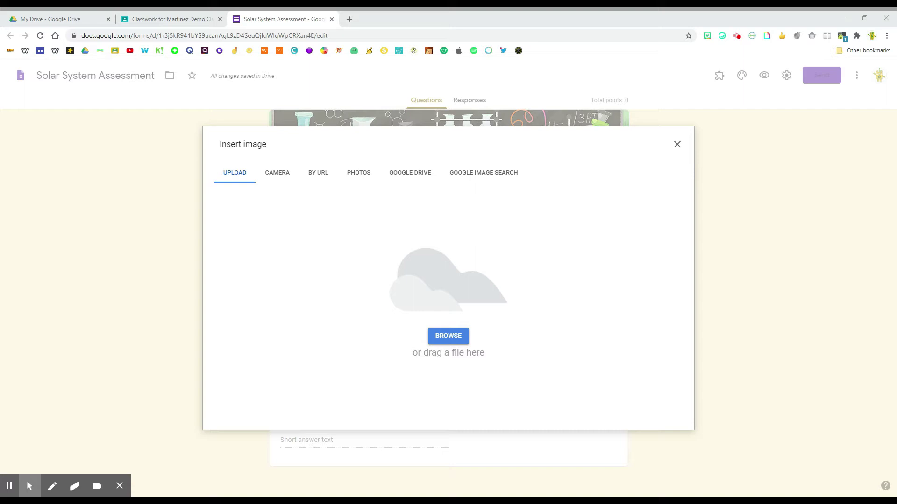
{"action": "double_click", "coordinate": [224, 214]}
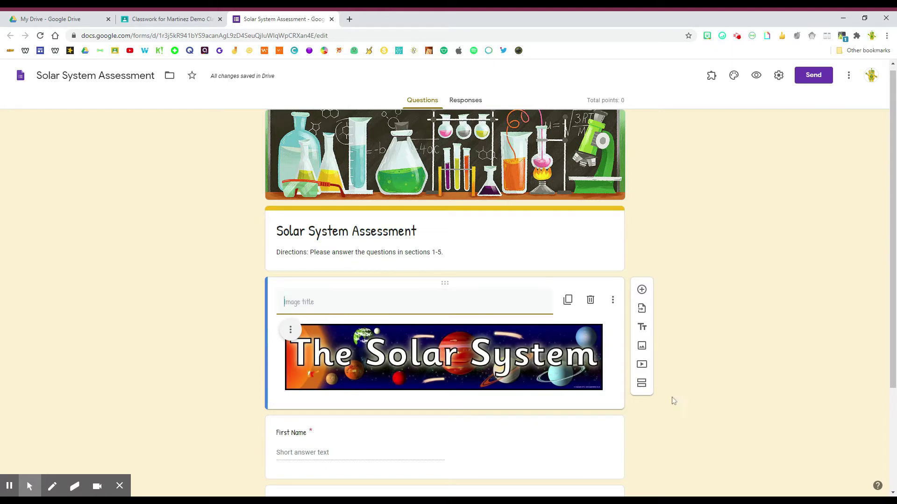
{"action": "left_click", "coordinate": [680, 414]}
- Search YouTube for "solar system video" and insert "Solar System 101 | National Geographic" below the banner image
{"action": "scroll", "coordinate": [617, 404], "scroll_direction": "down", "scroll_amount": 3}
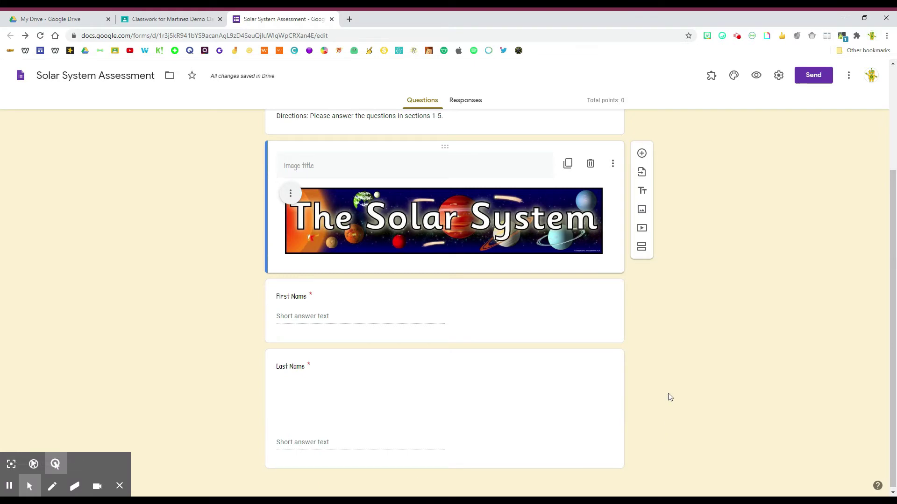
{"action": "left_click", "coordinate": [641, 229]}
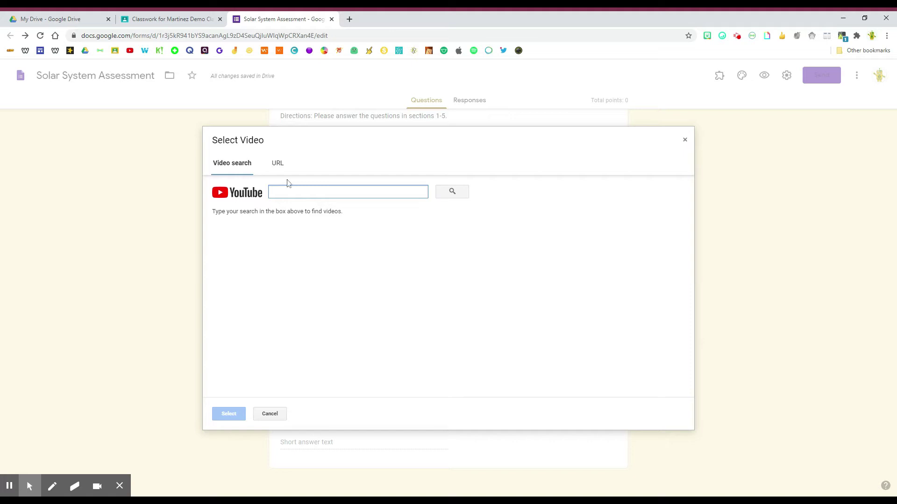
{"action": "left_click", "coordinate": [280, 168]}
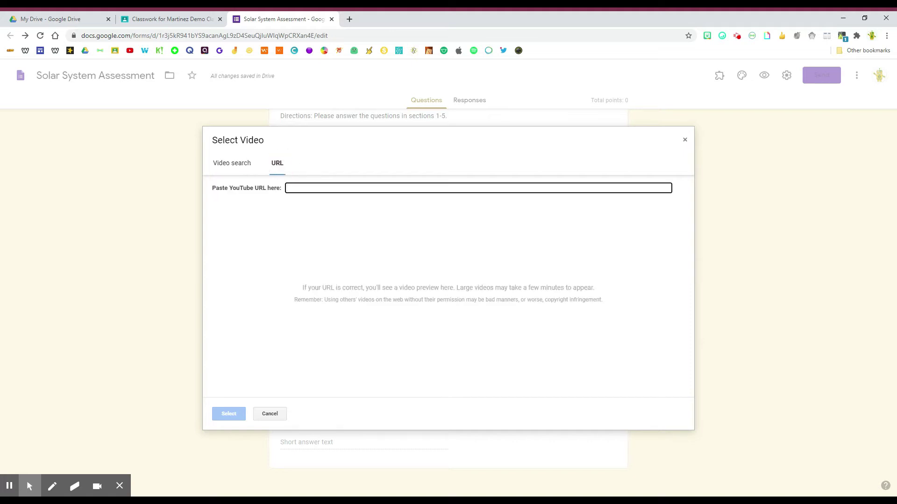
{"action": "left_click", "coordinate": [242, 168]}
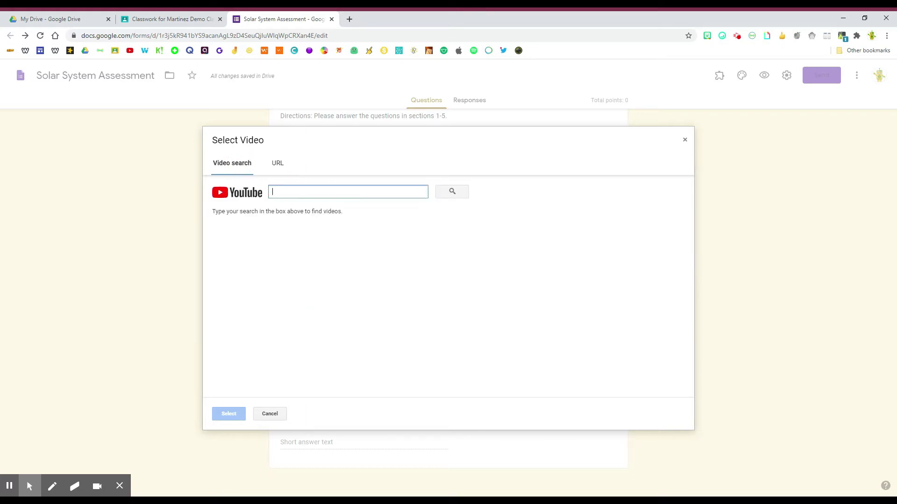
{"action": "type", "text": "sola"}
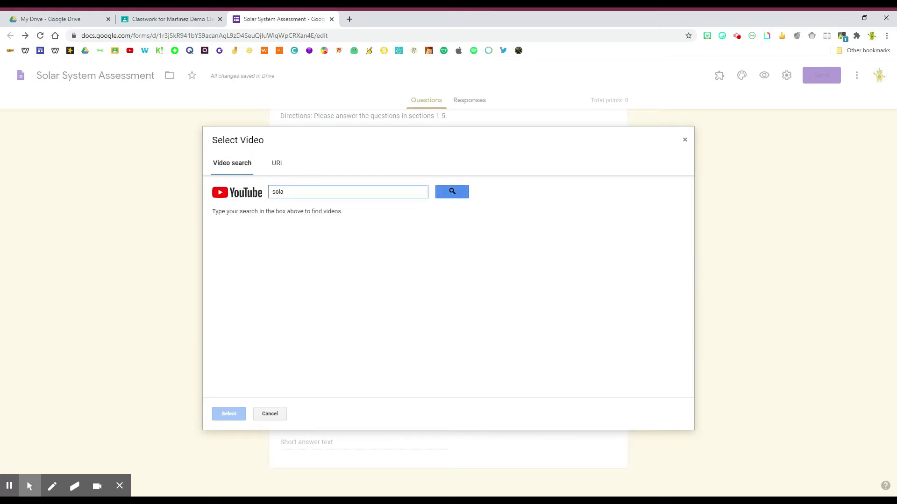
{"action": "type", "text": "r videosystem"}
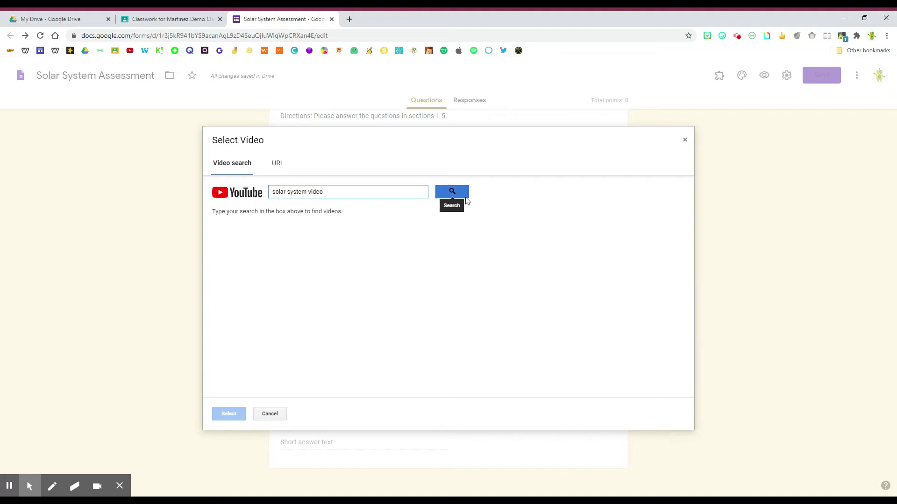
{"action": "left_click", "coordinate": [465, 198]}
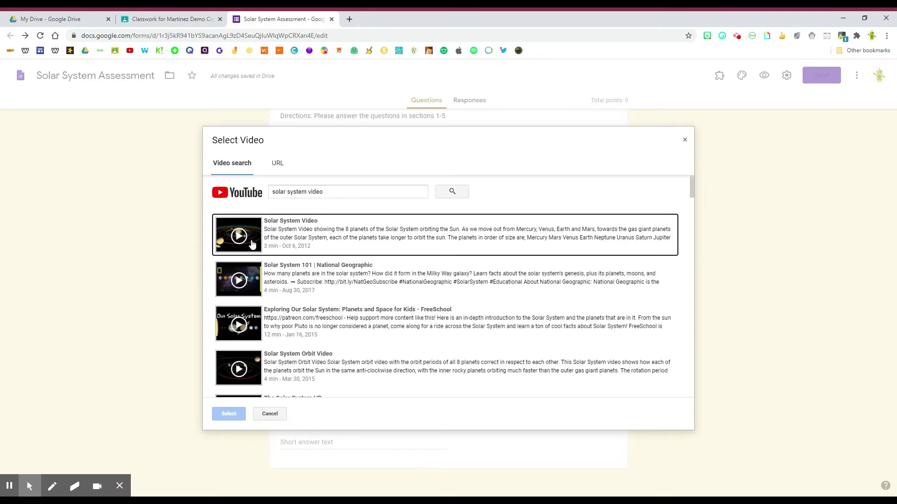
{"action": "left_click", "coordinate": [247, 280]}
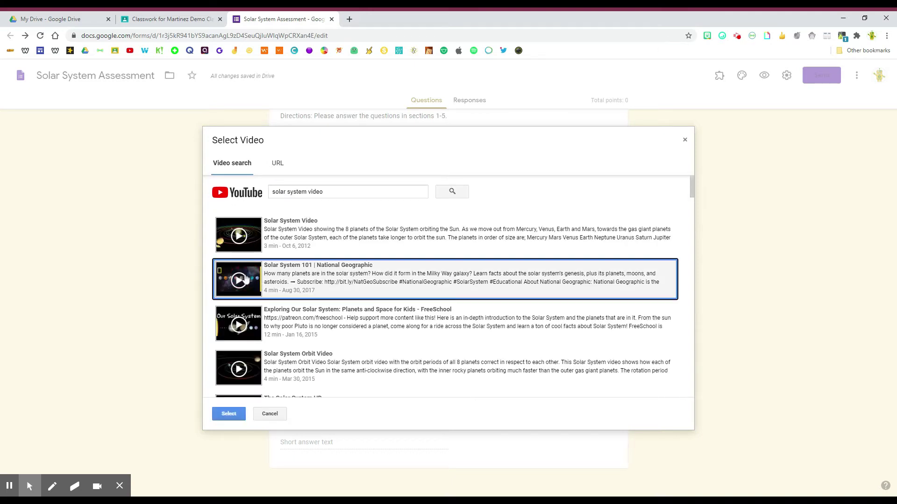
{"action": "left_click", "coordinate": [228, 415]}
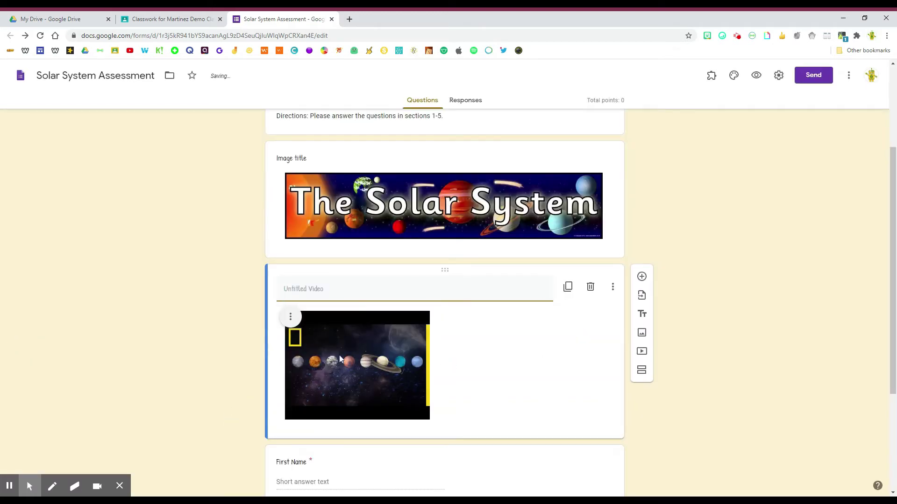
- Center-align the inserted Solar System 101 video
{"action": "left_click", "coordinate": [290, 317]}
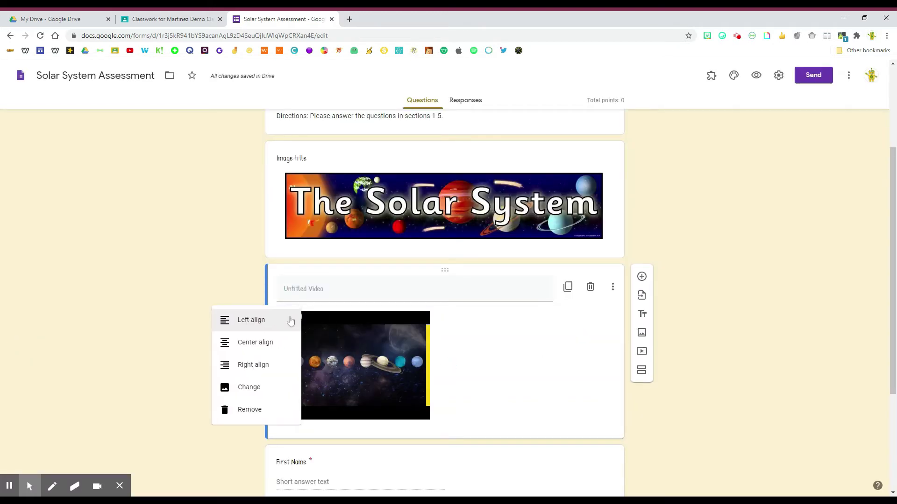
{"action": "left_click", "coordinate": [256, 345]}
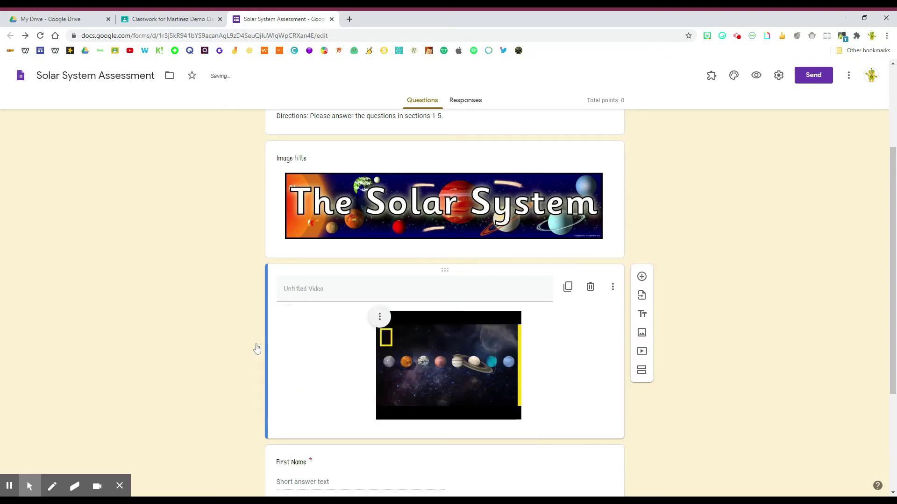
{"action": "left_click", "coordinate": [383, 321]}
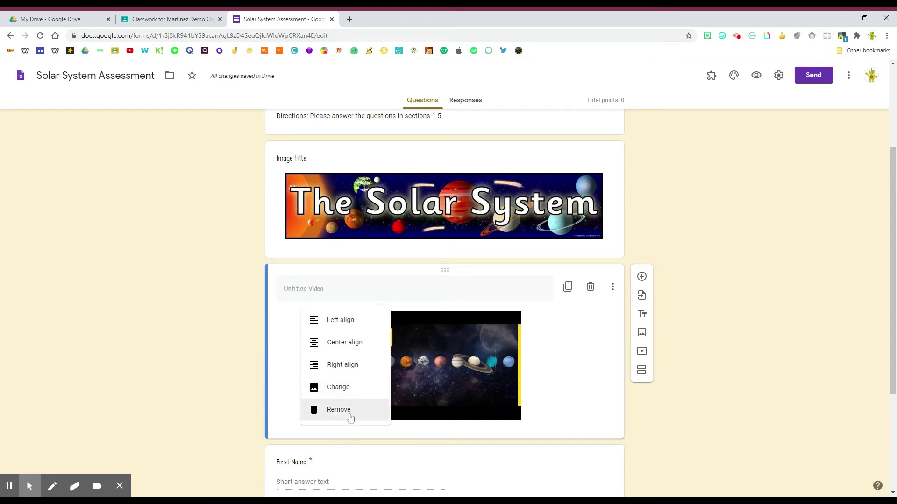
{"action": "left_click", "coordinate": [279, 333]}
- Title the video "Watch the following video before working on the assessment questions."
{"action": "left_click", "coordinate": [299, 286]}
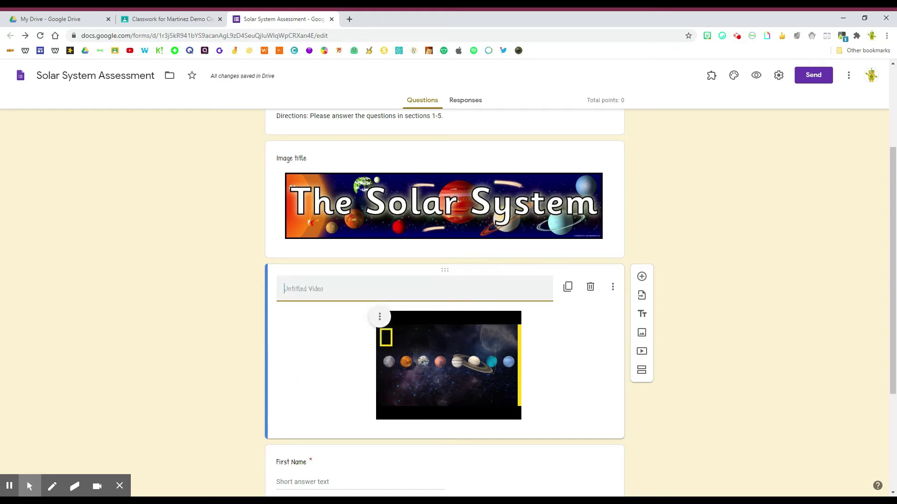
{"action": "type", "text": "WAt"}
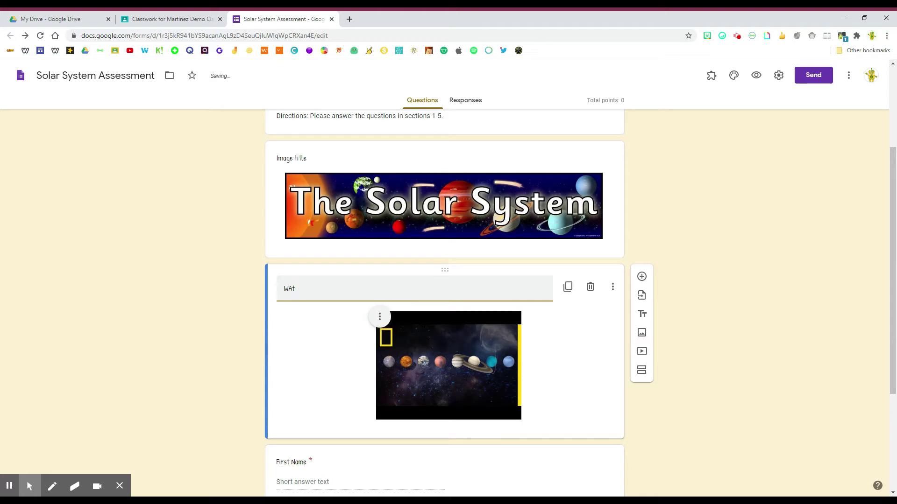
{"action": "key", "text": "BackSpace"}
{"action": "key", "text": "BackSpace"}
{"action": "type", "text": "atch the following video before "}
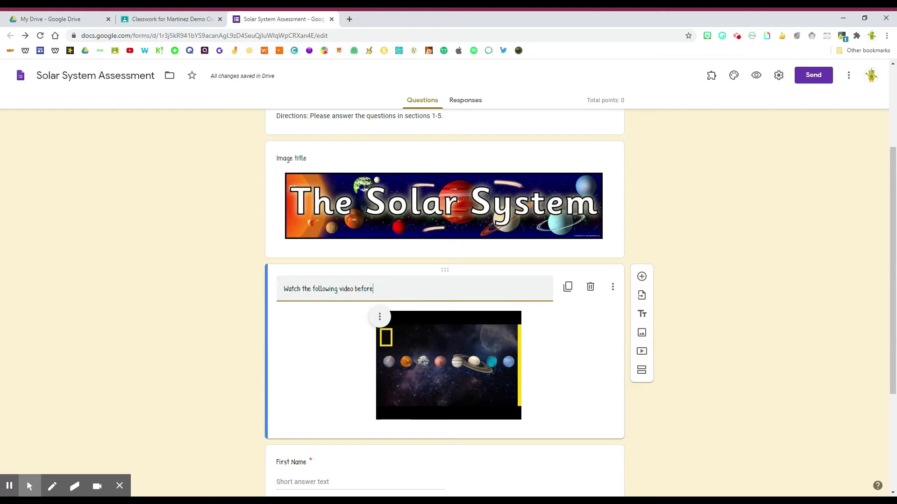
{"action": "type", "text": "working on"}
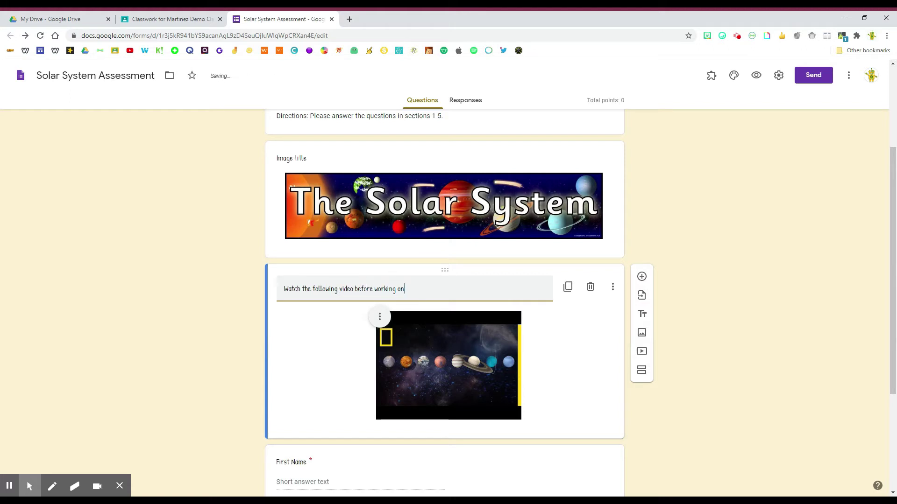
{"action": "type", "text": " the assessment"}
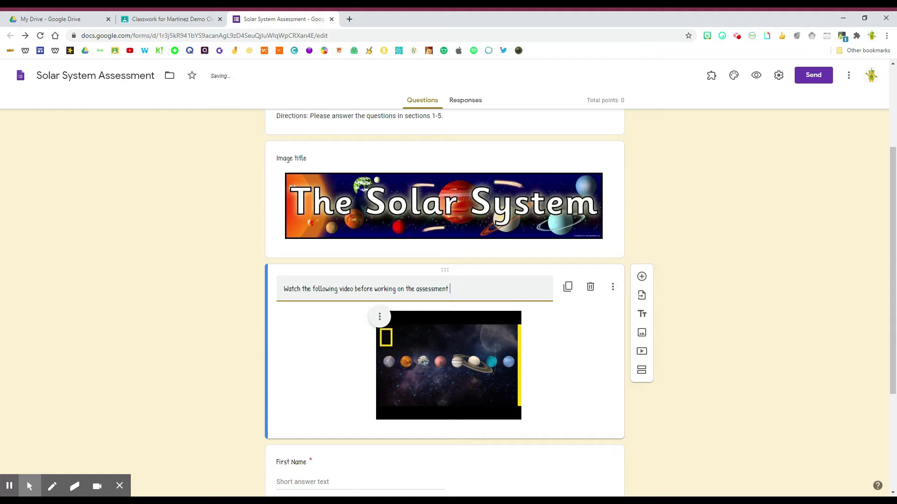
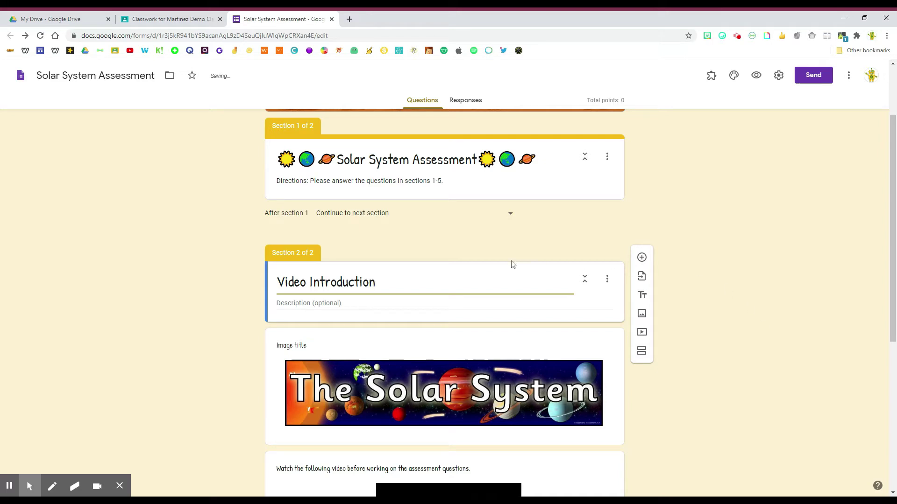
- Set the form to go to section 2 (Video Introduction) after section 1
{"action": "left_click", "coordinate": [510, 216]}
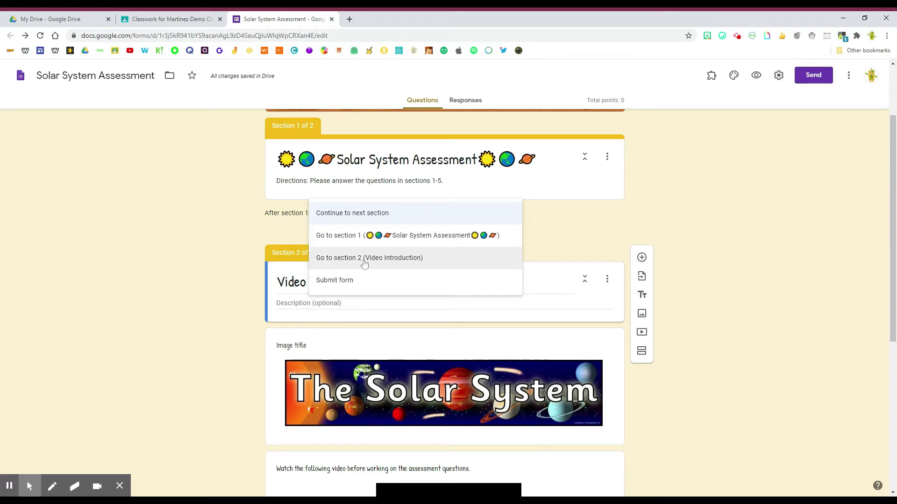
{"action": "left_click", "coordinate": [392, 263]}
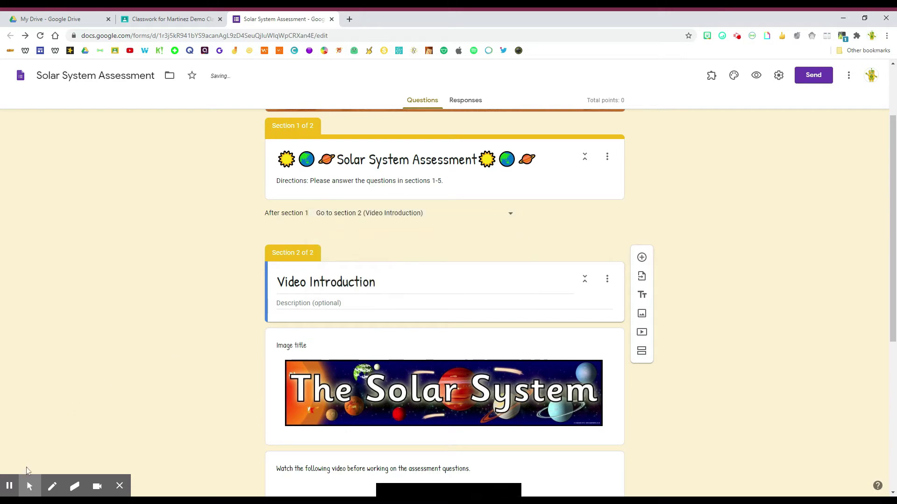
- Add a new section after the introductory video and title it "Name"
{"action": "scroll", "coordinate": [26, 470], "scroll_direction": "down", "scroll_amount": 6}
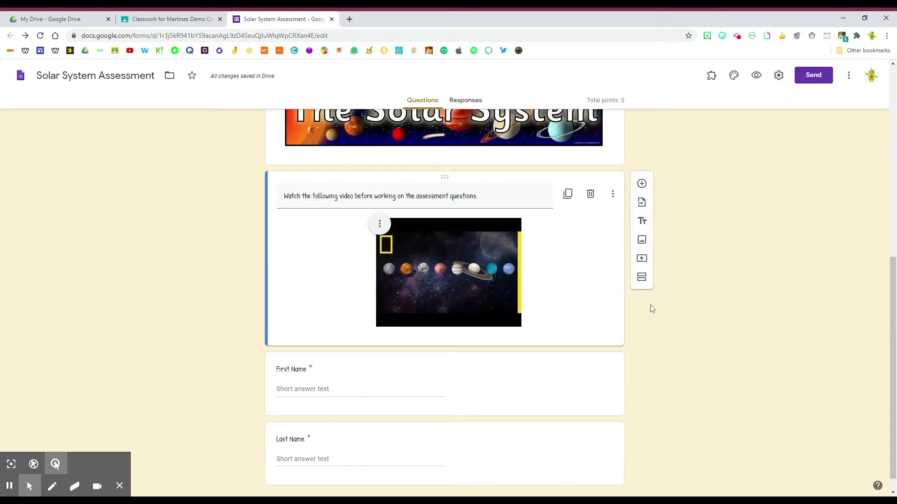
{"action": "left_click", "coordinate": [642, 278]}
{"action": "scroll", "coordinate": [461, 344], "scroll_direction": "down", "scroll_amount": 3}
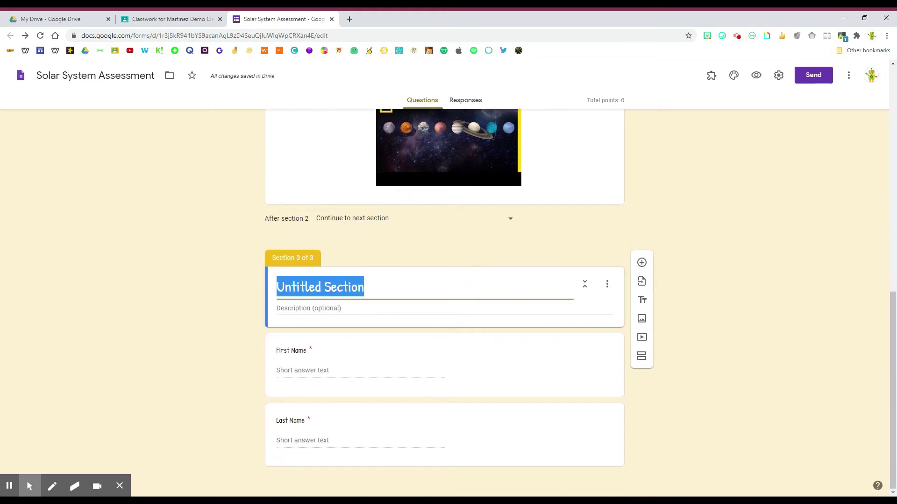
{"action": "type", "text": "NAme"}
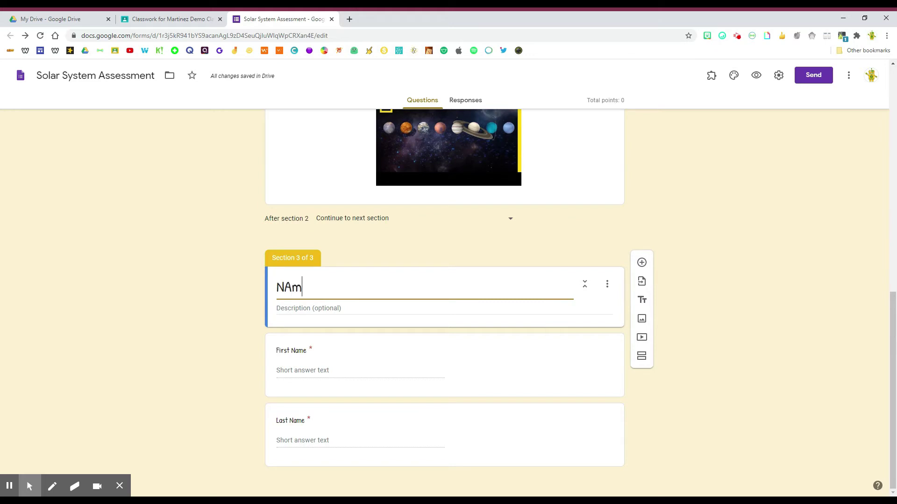
{"action": "key", "text": "BackSpace"}
{"action": "key", "text": "BackSpace"}
{"action": "key", "text": "BackSpace"}
{"action": "type", "text": "ame"}
- Set the form to go to section 3 (Name) after section 2
{"action": "scroll", "coordinate": [381, 198], "scroll_direction": "up", "scroll_amount": 1}
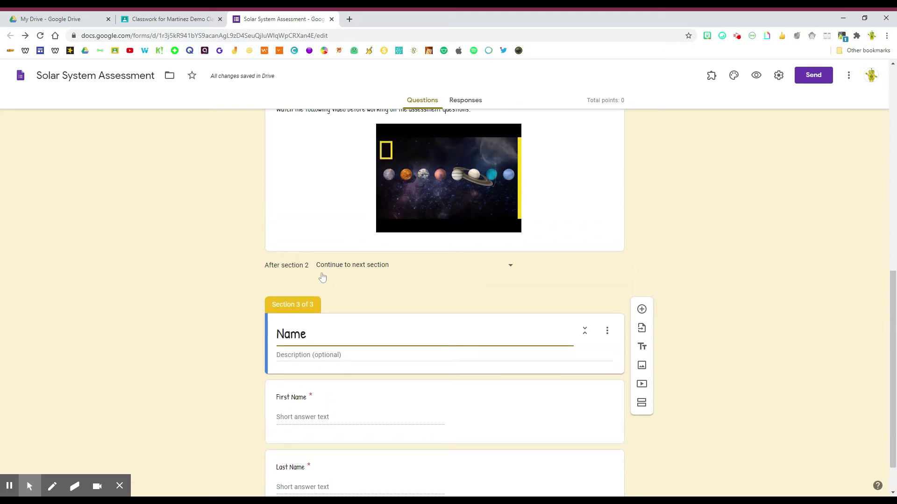
{"action": "left_click", "coordinate": [419, 270]}
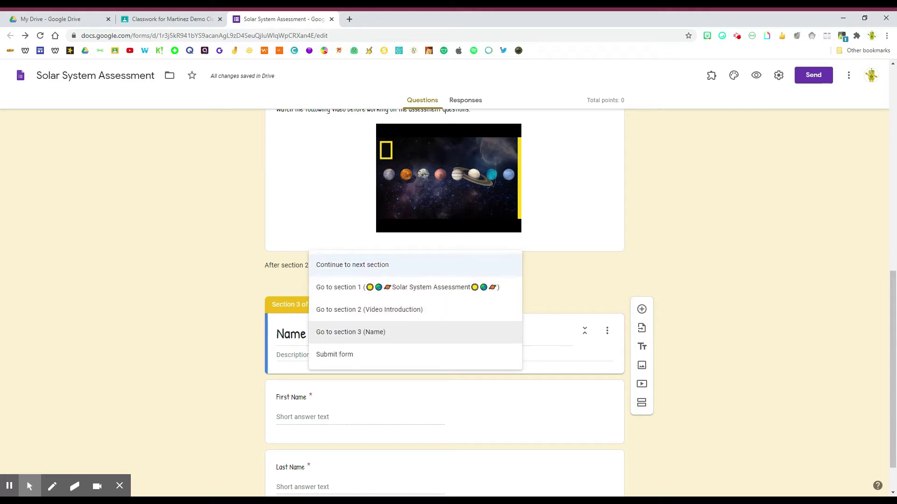
{"action": "left_click", "coordinate": [353, 334]}
- Add a section after Last Name titled "Section 1: Open Ended Questions", described with instructions on typing answers, answer requirements, and one-word or complete-sentence responses
{"action": "left_click", "coordinate": [551, 472]}
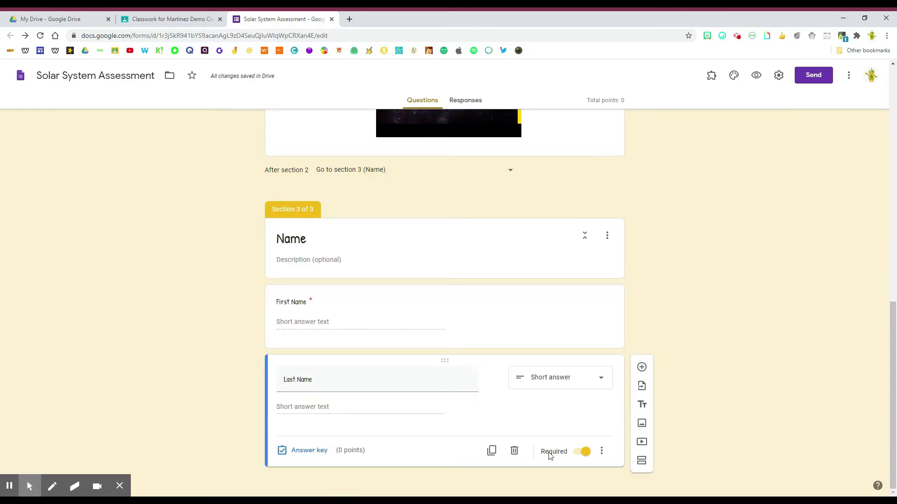
{"action": "left_click", "coordinate": [641, 463]}
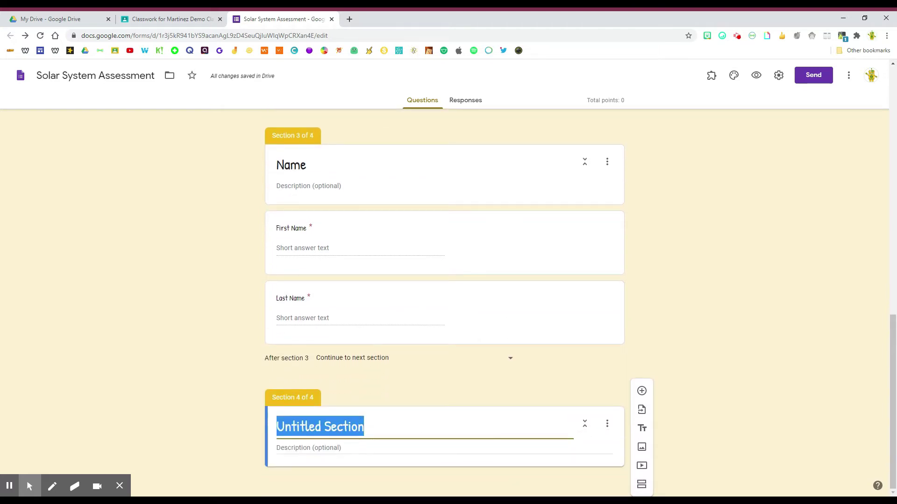
{"action": "type", "text": "Section 1"}
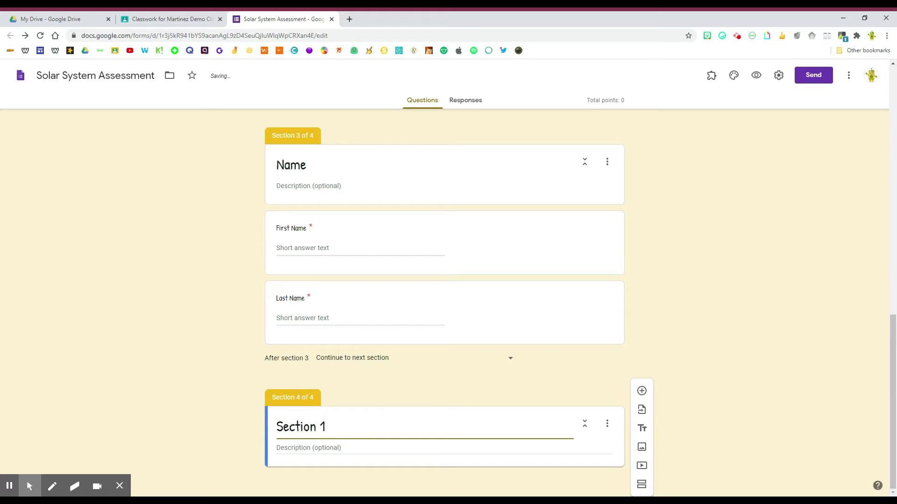
{"action": "type", "text": ": Open Ended Questions"}
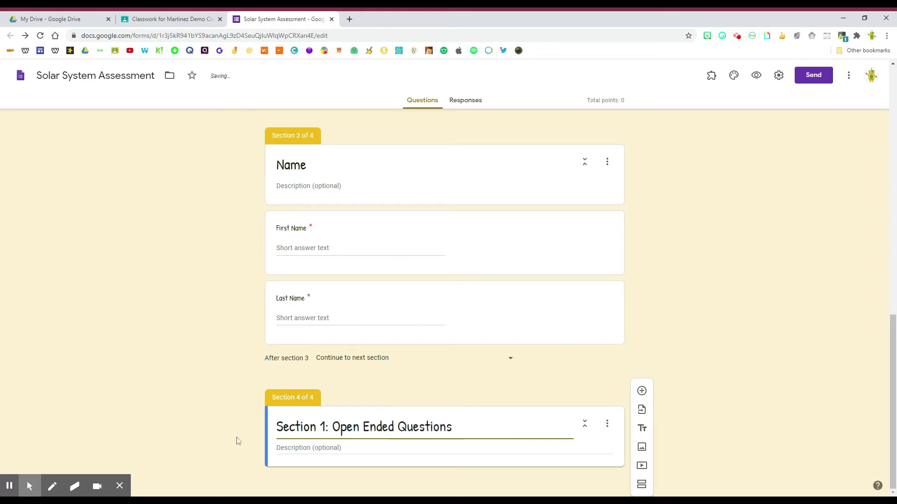
{"action": "key", "text": "Tab"}
{"action": "type", "text": "Please answer the following questions by typing in your answer. 1. Pay attention to answer requirements. 2. Some questions only require ONE word answer and others require a complete sentence."}
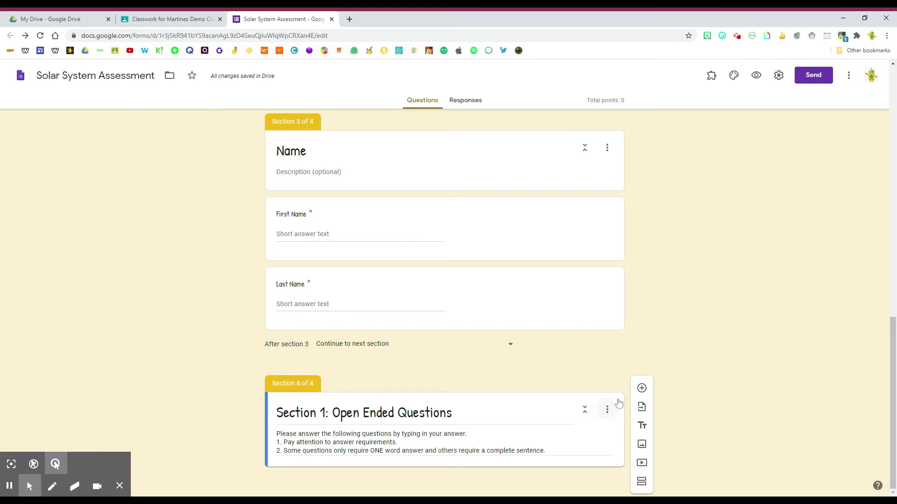
- Add a short answer question reading "A natural satellite of a planet is called ..." to the Open Ended Questions section
{"action": "left_click", "coordinate": [643, 389]}
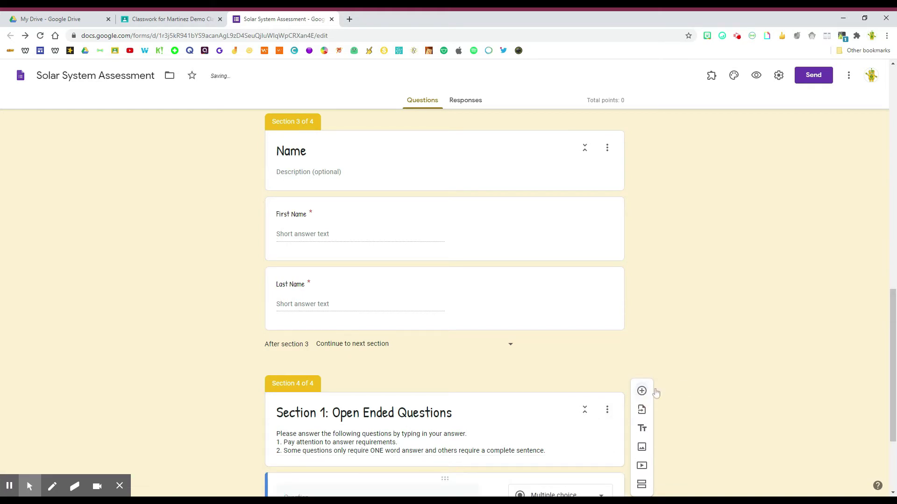
{"action": "left_click", "coordinate": [552, 367]}
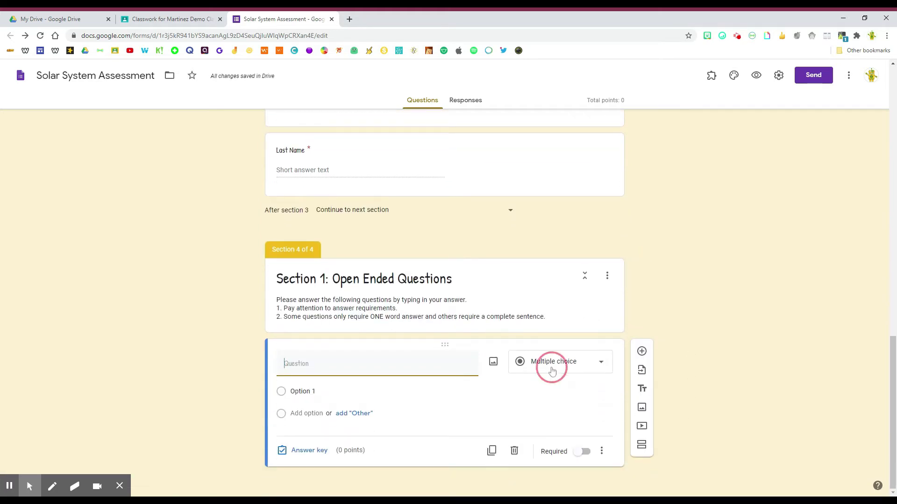
{"action": "left_click", "coordinate": [561, 216]}
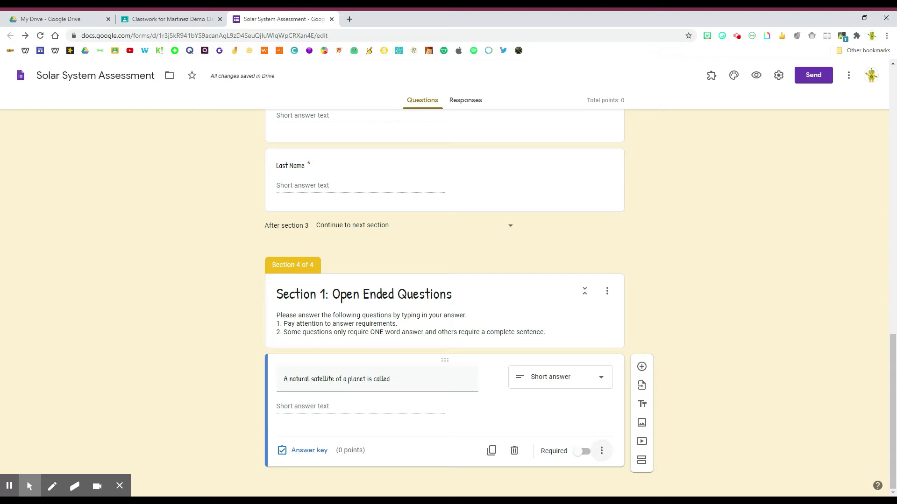
- Give the satellite question the description "ONLY TYPE IN ONE WORD" and make it required
{"action": "left_click", "coordinate": [602, 452]}
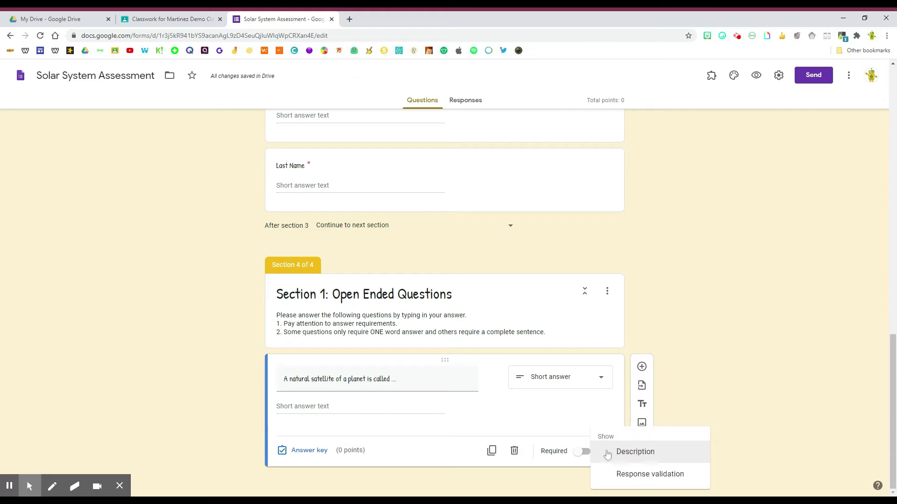
{"action": "left_click", "coordinate": [617, 454]}
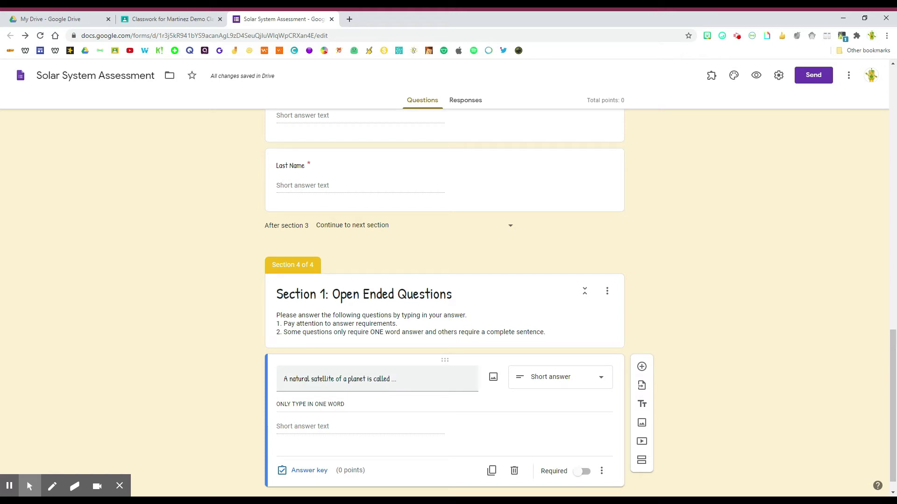
{"action": "left_click", "coordinate": [582, 472]}
- Set the satellite question's answer key to 1 point with correct answers "moon", "Moon" and "MOON", marking all other answers incorrect
{"action": "left_click", "coordinate": [320, 476]}
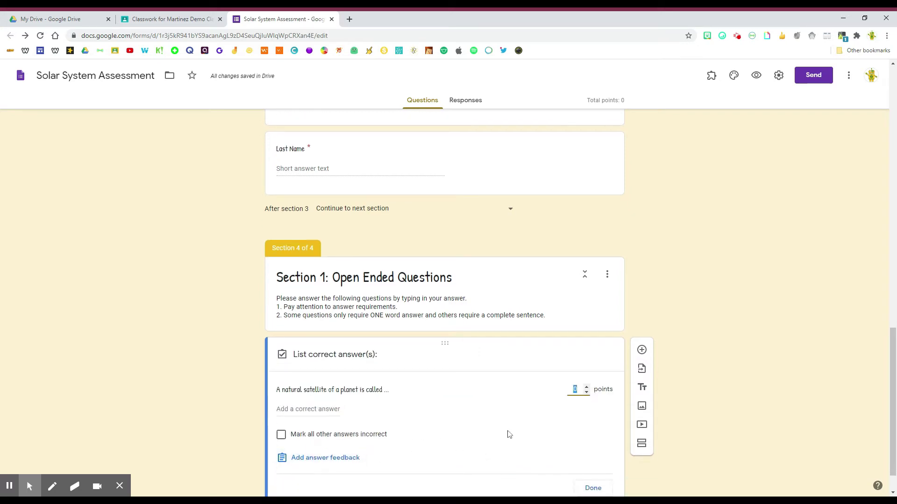
{"action": "left_click", "coordinate": [587, 350]}
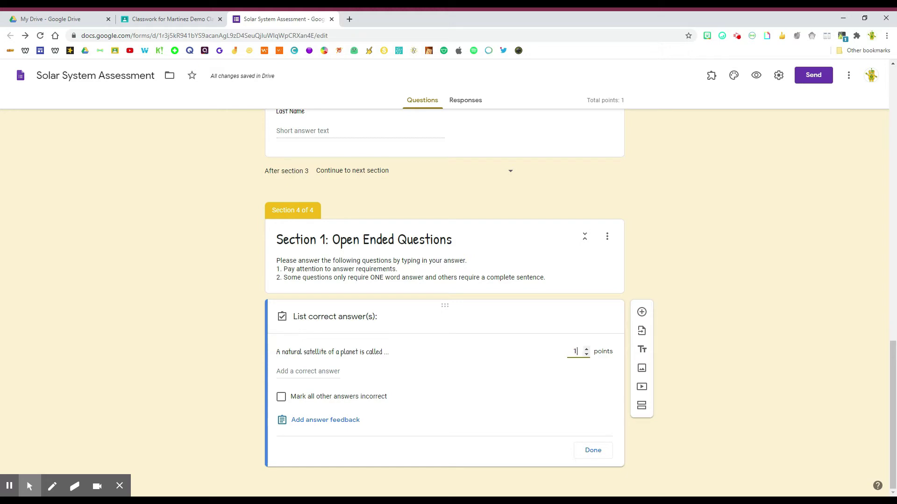
{"action": "left_click", "coordinate": [296, 371]}
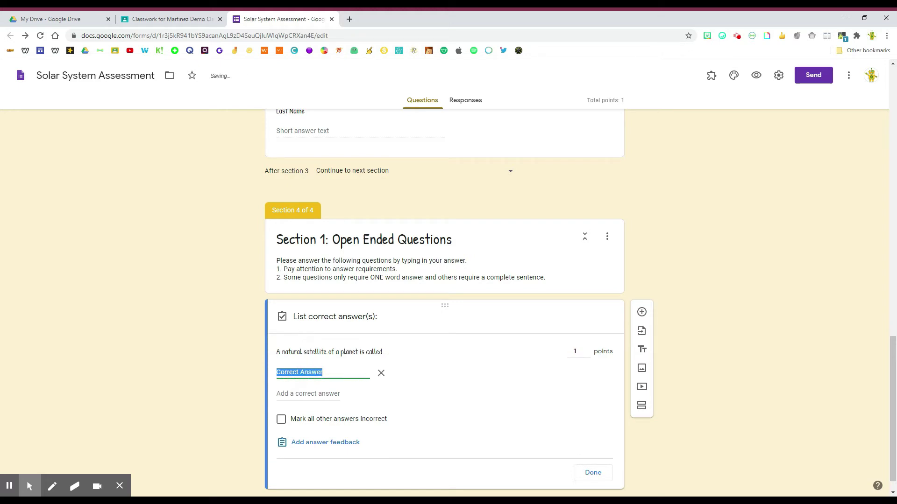
{"action": "type", "text": "moon"}
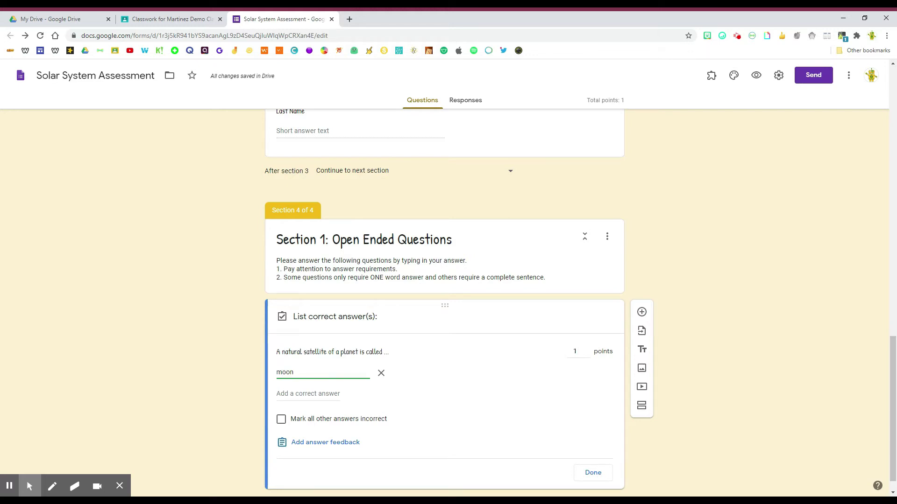
{"action": "key", "text": "Return"}
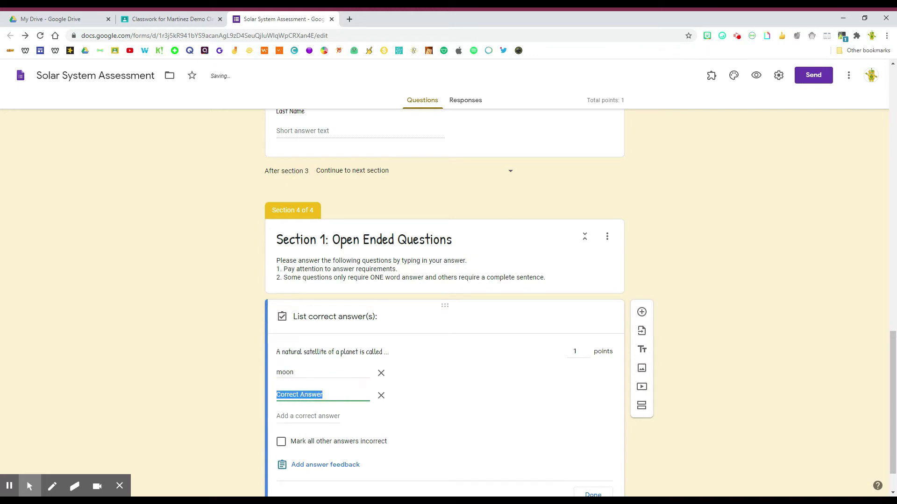
{"action": "type", "text": "Moon"}
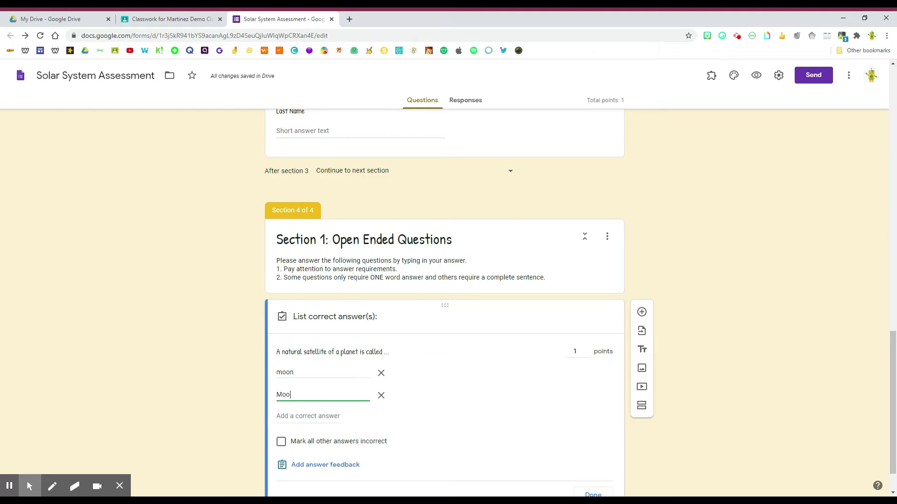
{"action": "left_click", "coordinate": [314, 415]}
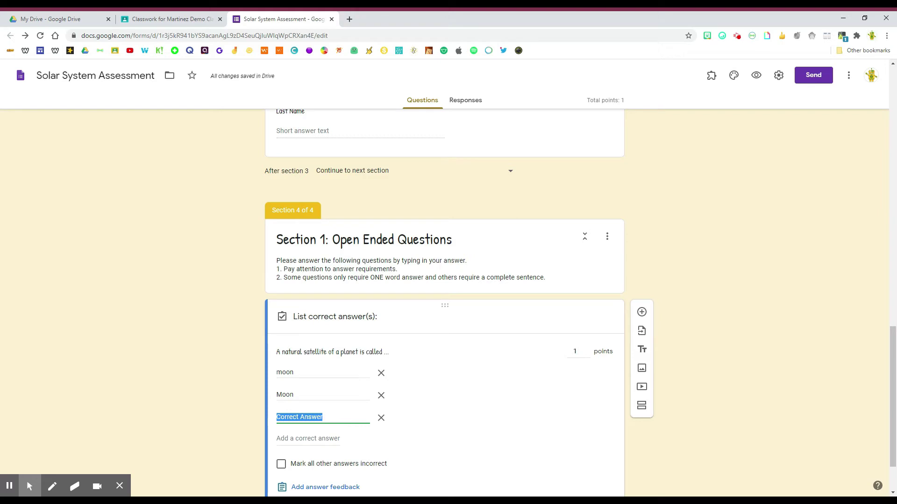
{"action": "type", "text": "MOON"}
{"action": "scroll", "coordinate": [321, 410], "scroll_direction": "down", "scroll_amount": 1}
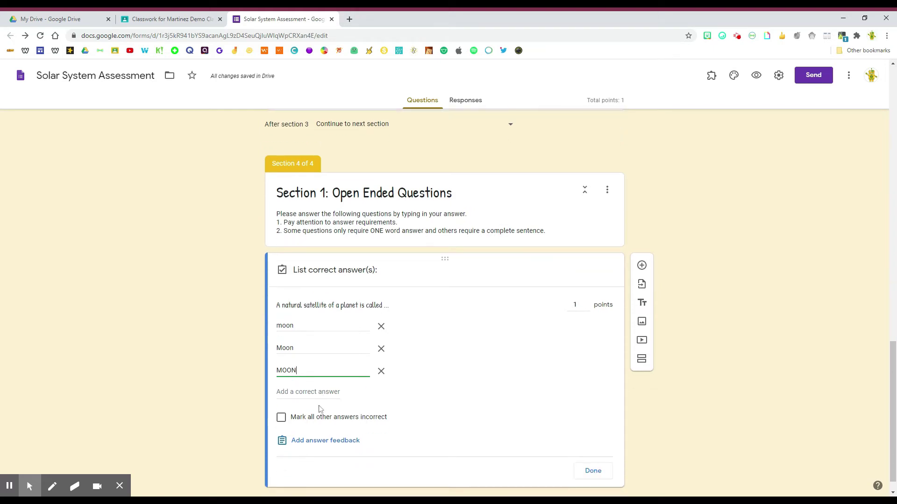
{"action": "scroll", "coordinate": [329, 412], "scroll_direction": "down", "scroll_amount": 1}
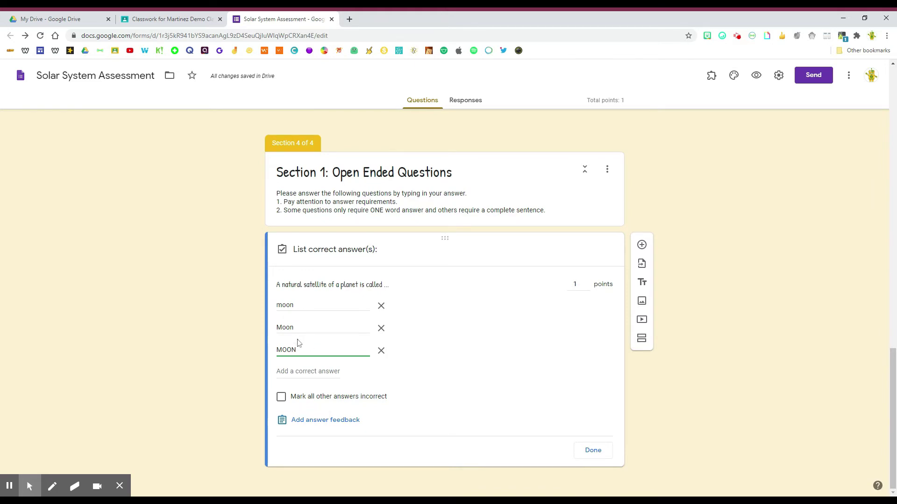
{"action": "left_click", "coordinate": [281, 398]}
- Add answer feedback "Please look at link and video below to understand what is a moon." with the copied space.com link displayed as "Moon Article"
{"action": "left_click", "coordinate": [318, 423]}
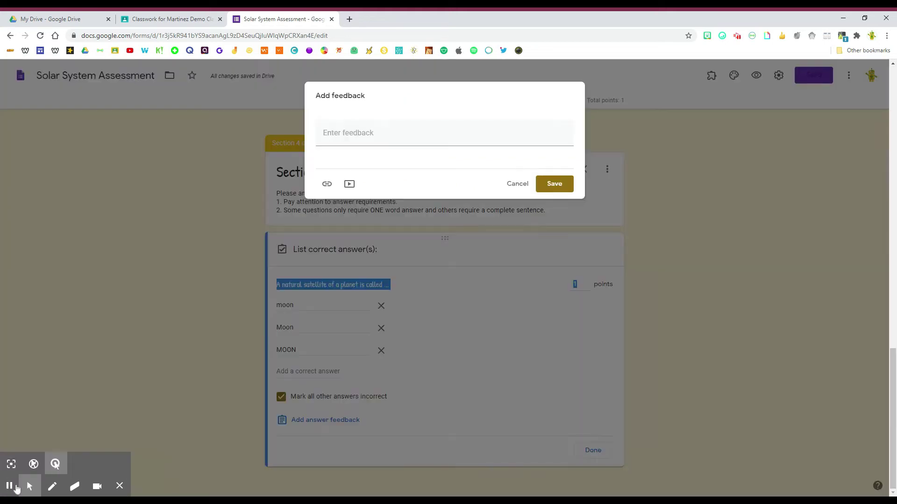
{"action": "left_click", "coordinate": [367, 140]}
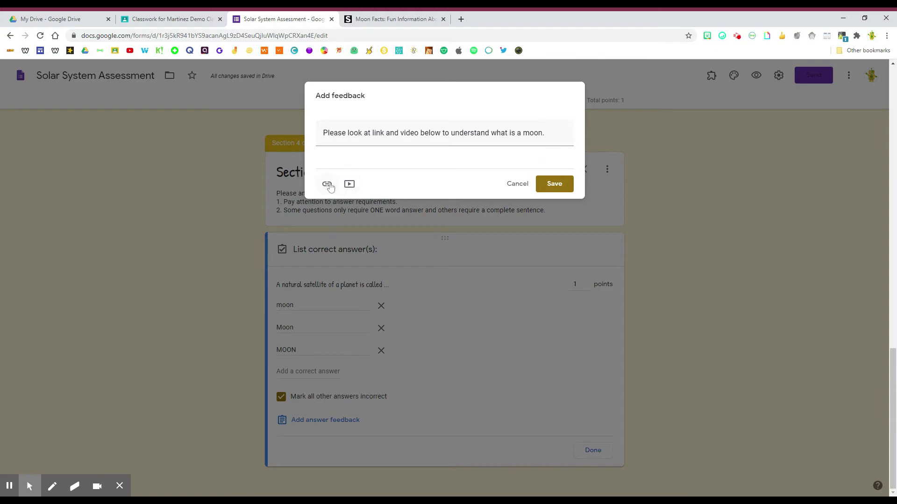
{"action": "left_click", "coordinate": [327, 185]}
{"action": "left_click", "coordinate": [331, 186]}
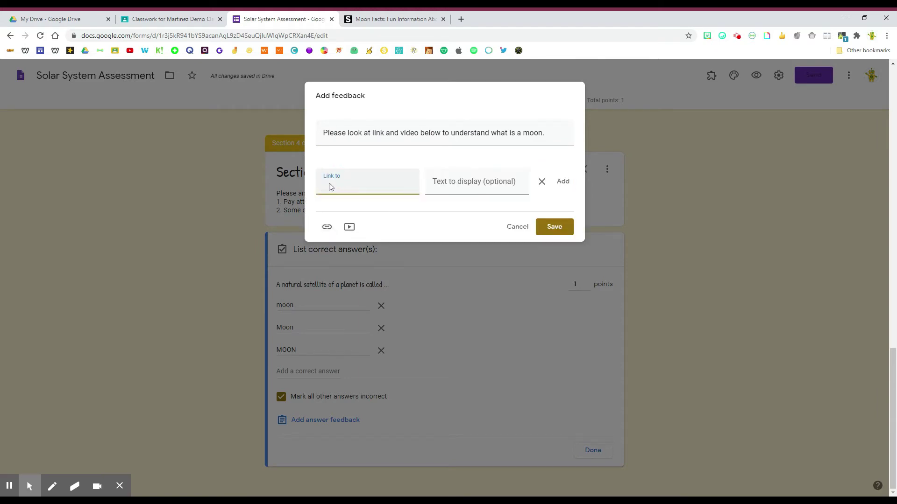
{"action": "key", "text": "ctrl+v"}
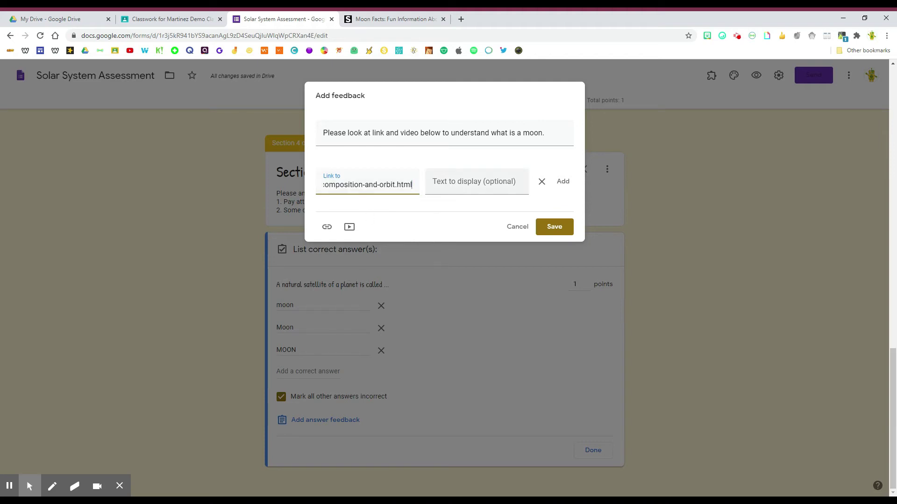
{"action": "left_click", "coordinate": [448, 185]}
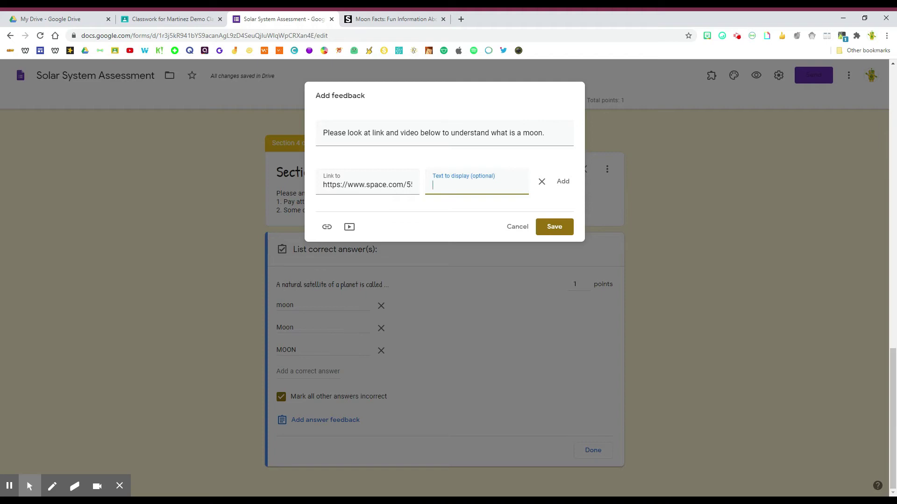
{"action": "type", "text": "Moon Article"}
{"action": "left_click", "coordinate": [563, 182]}
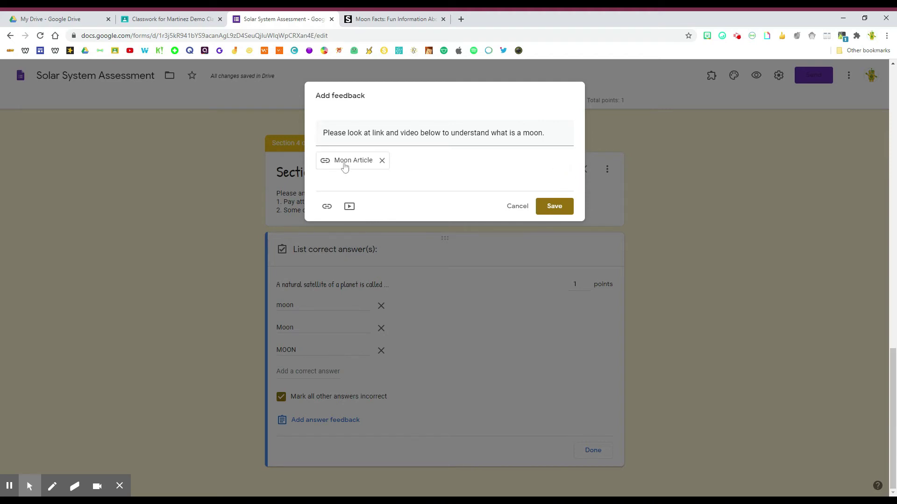
- Search YouTube for "moon facts", attach "Moon 101 | National Geographic" to the feedback, and save the satellite question's feedback and answer key
{"action": "left_click", "coordinate": [350, 208]}
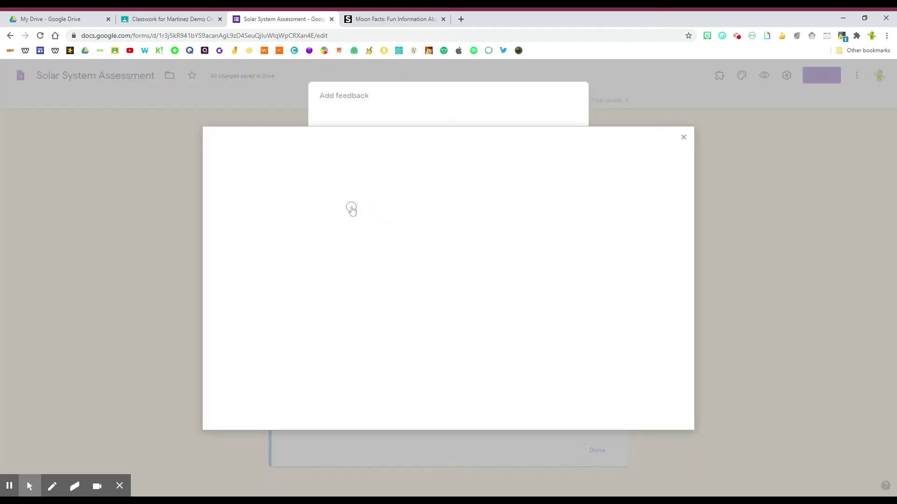
{"action": "left_click", "coordinate": [332, 192]}
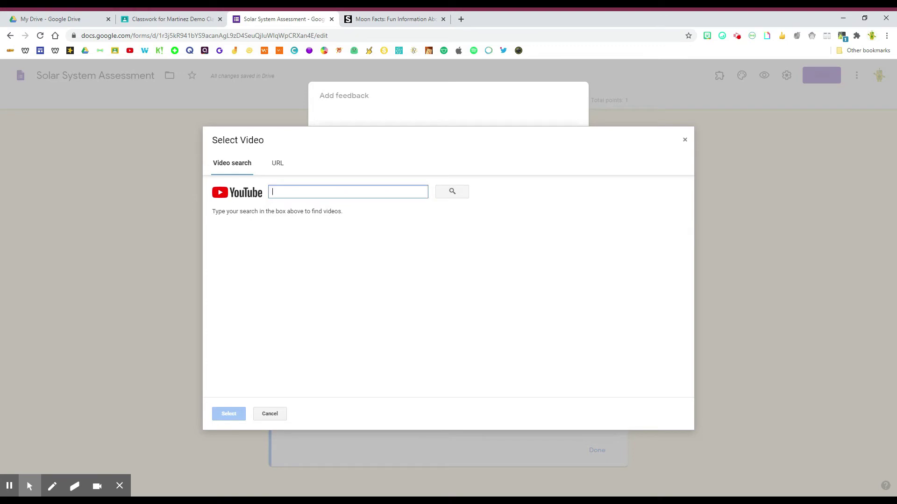
{"action": "type", "text": "moon facts"}
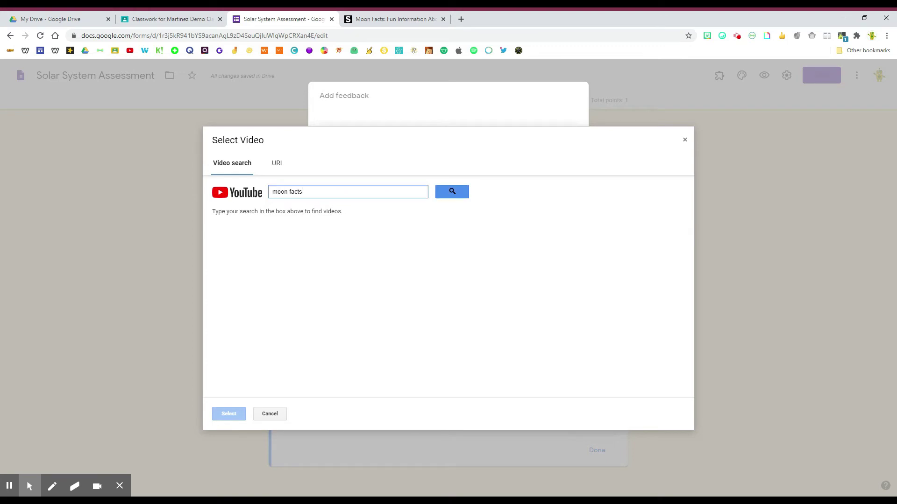
{"action": "left_click", "coordinate": [461, 196]}
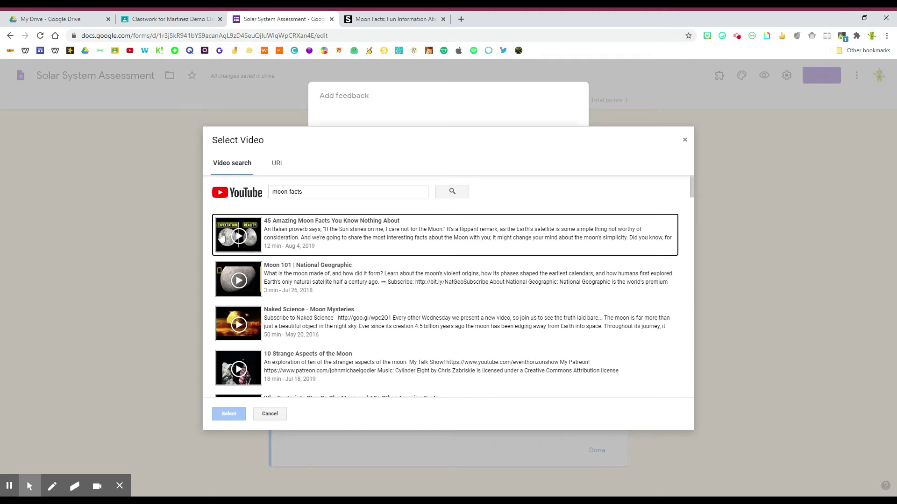
{"action": "left_click", "coordinate": [223, 280]}
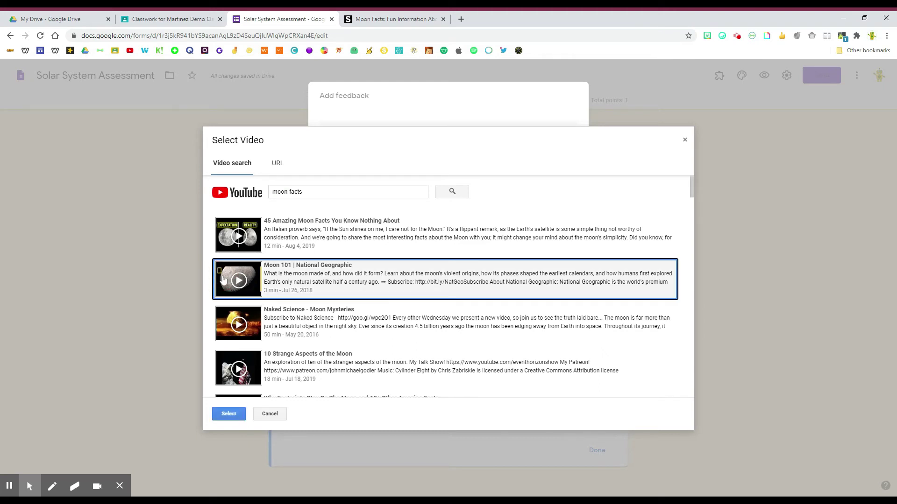
{"action": "left_click", "coordinate": [228, 415]}
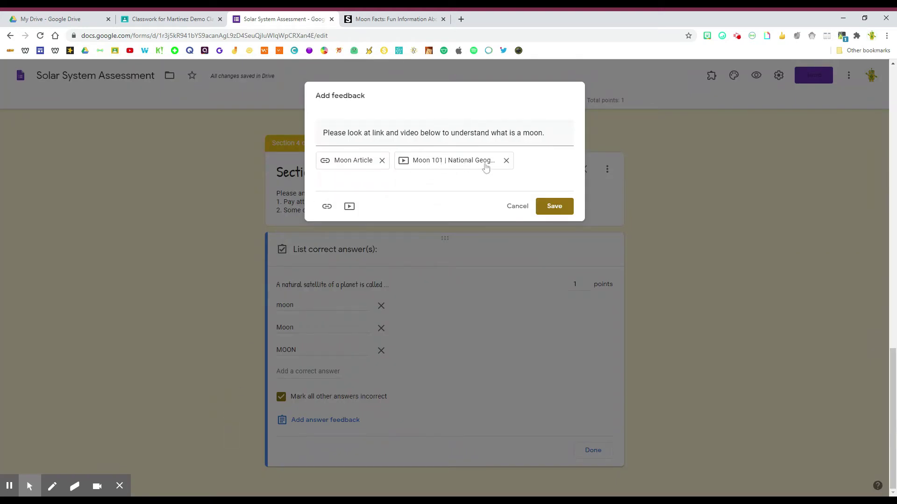
{"action": "left_click", "coordinate": [548, 208]}
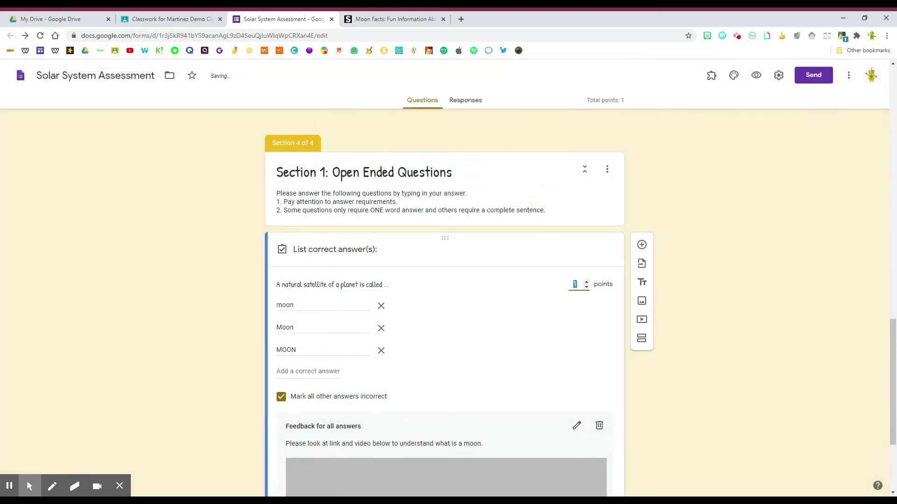
{"action": "scroll", "coordinate": [474, 394], "scroll_direction": "down", "scroll_amount": 1}
{"action": "scroll", "coordinate": [474, 394], "scroll_direction": "down", "scroll_amount": 2}
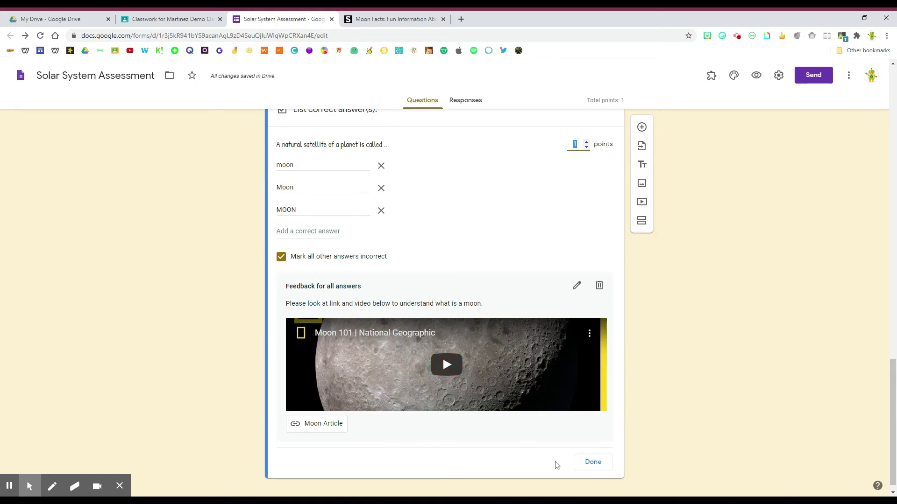
{"action": "left_click", "coordinate": [590, 464]}
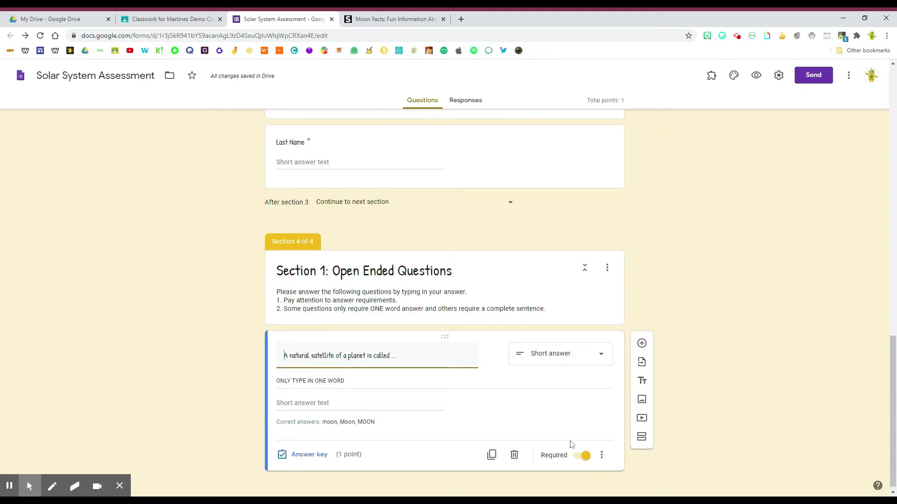
- Add a paragraph question reading "In your own words explain what are terrestrial planets." below the satellite question
{"action": "left_click", "coordinate": [587, 348]}
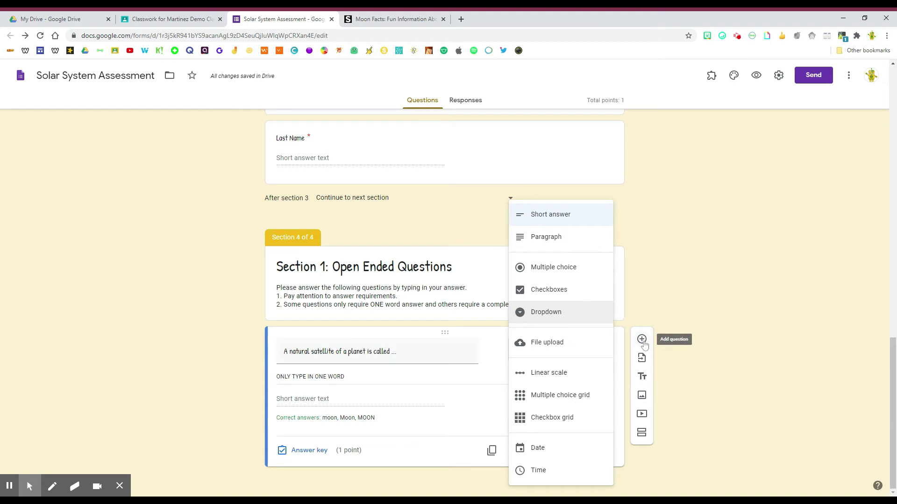
{"action": "left_click", "coordinate": [642, 340]}
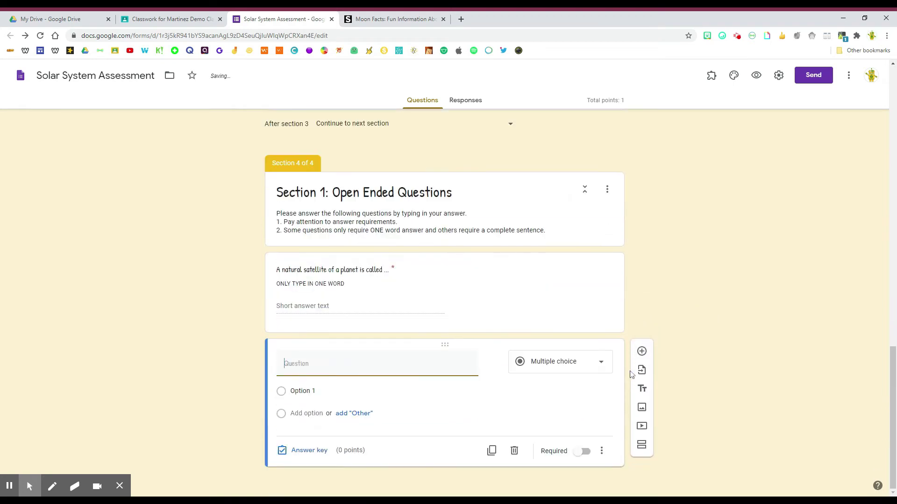
{"action": "left_click", "coordinate": [578, 369]}
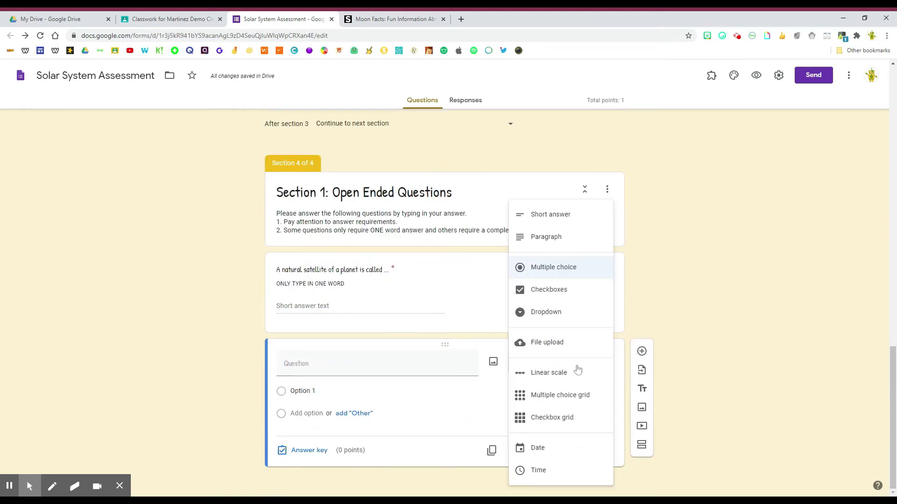
{"action": "left_click", "coordinate": [538, 243]}
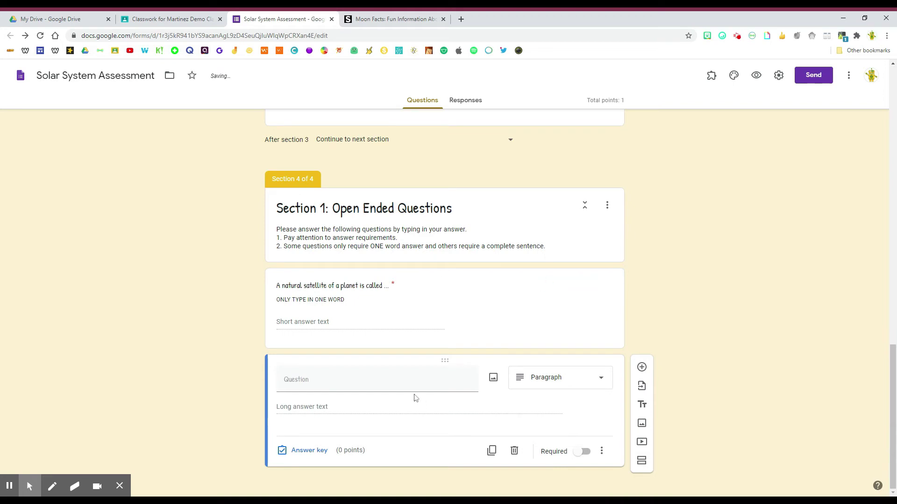
{"action": "left_click", "coordinate": [299, 384]}
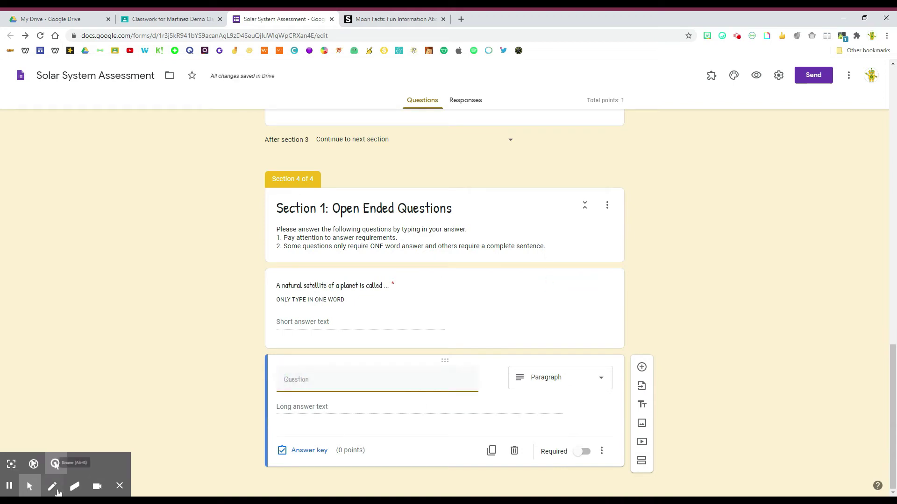
{"action": "type", "text": "In your own words explain what are terrestrial planets."}
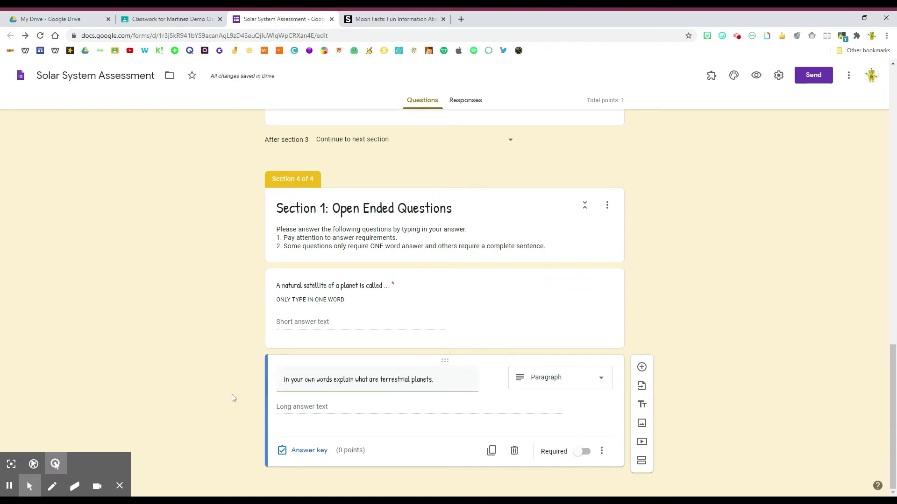
- Describe the terrestrial planets question as "PLEASE ANSWER THIS QUESTION WITH AT LEAST 1 OR MORE COMPLETE SENTENCES." and make it required
{"action": "left_click", "coordinate": [603, 451]}
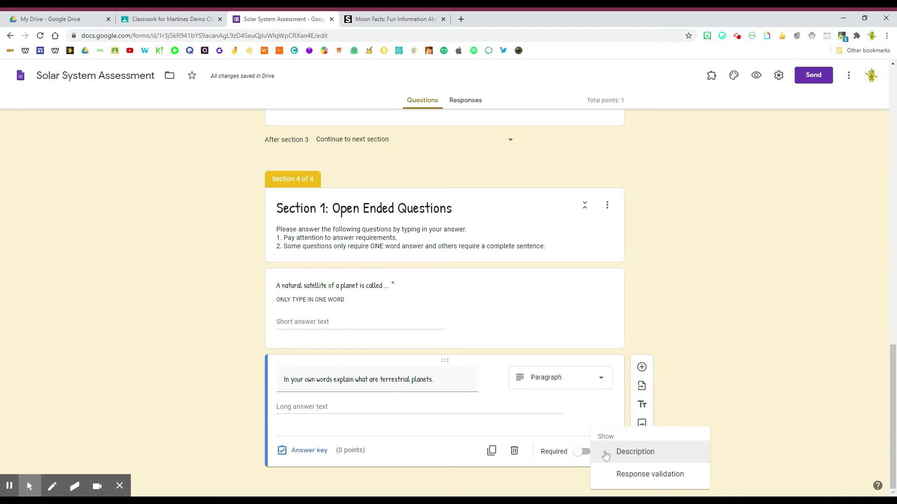
{"action": "left_click", "coordinate": [606, 453]}
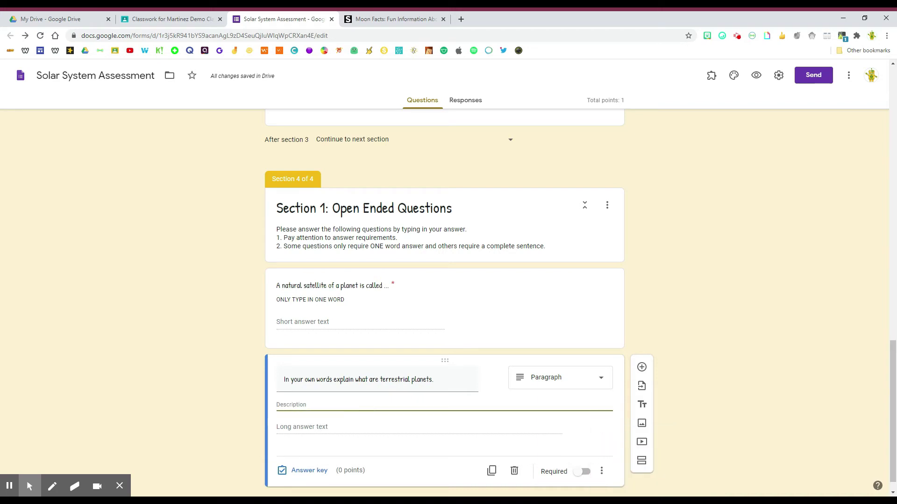
{"action": "type", "text": "PLEASE ANSWER THIS QUESTION WITH AT LEAST 1 OR MORE COMPLETE SENTENCES."}
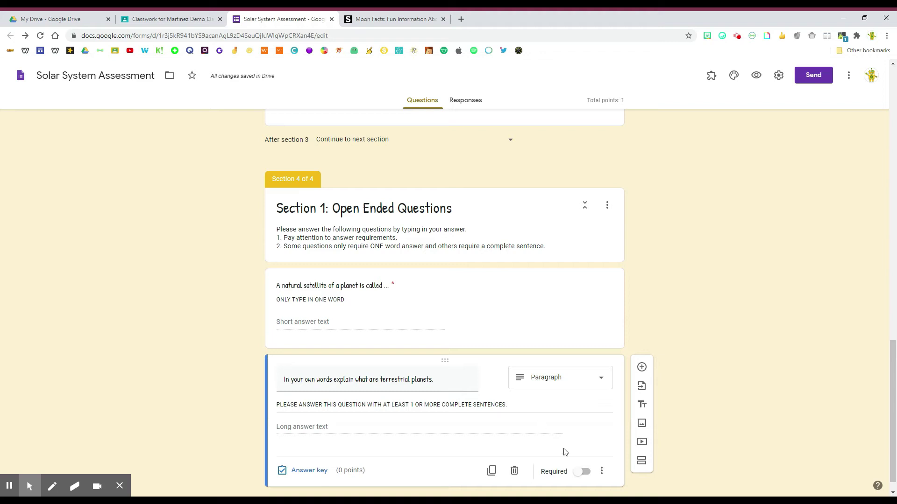
{"action": "left_click", "coordinate": [584, 475]}
- Set the terrestrial planets question's answer key to 1 point without adding feedback
{"action": "left_click", "coordinate": [309, 471]}
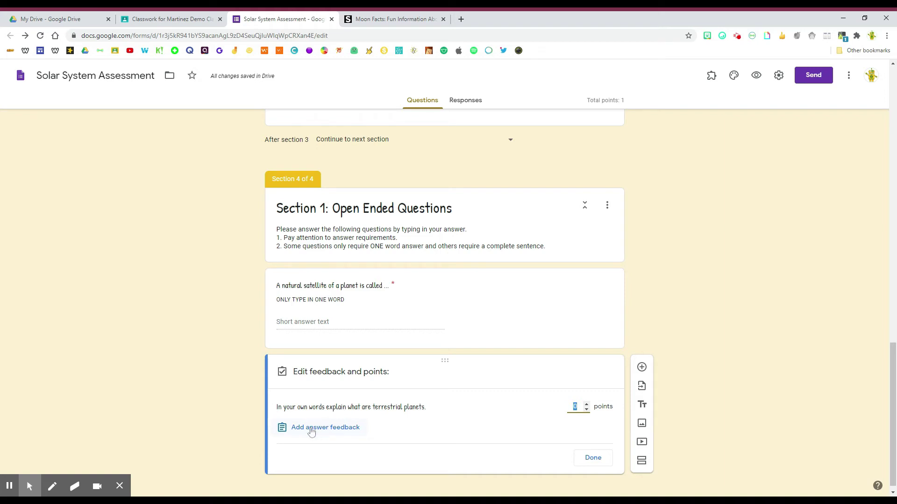
{"action": "left_click", "coordinate": [587, 406]}
{"action": "left_click", "coordinate": [591, 458]}
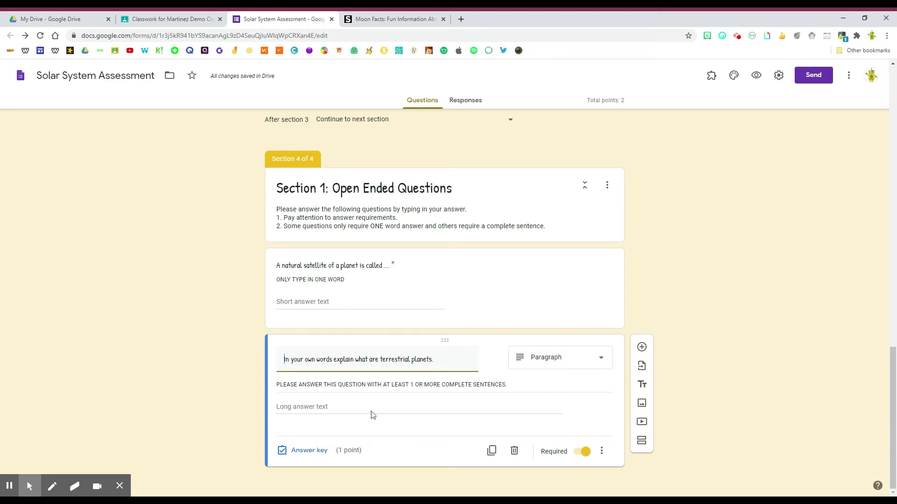
{"action": "left_click", "coordinate": [416, 413]}
- Add a section titled "Section 2: Multiple Choice Questions" and make section 4 lead to it
{"action": "left_click", "coordinate": [643, 444]}
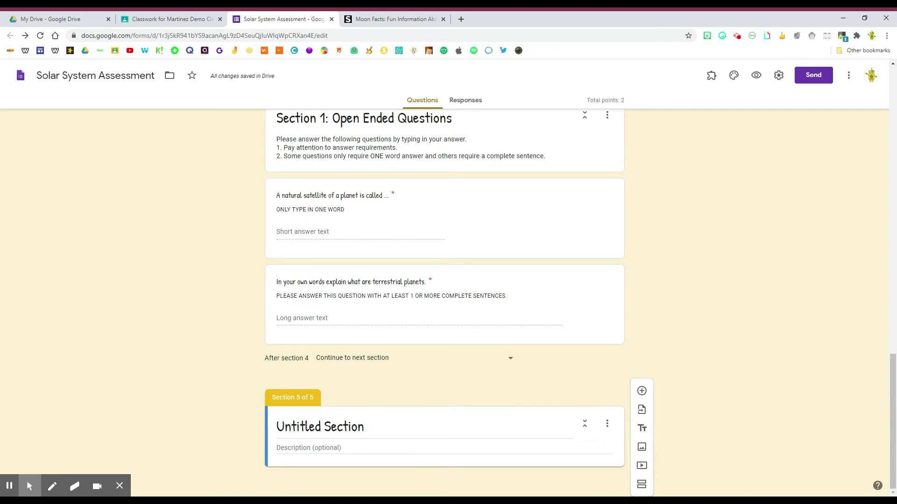
{"action": "left_click", "coordinate": [320, 427]}
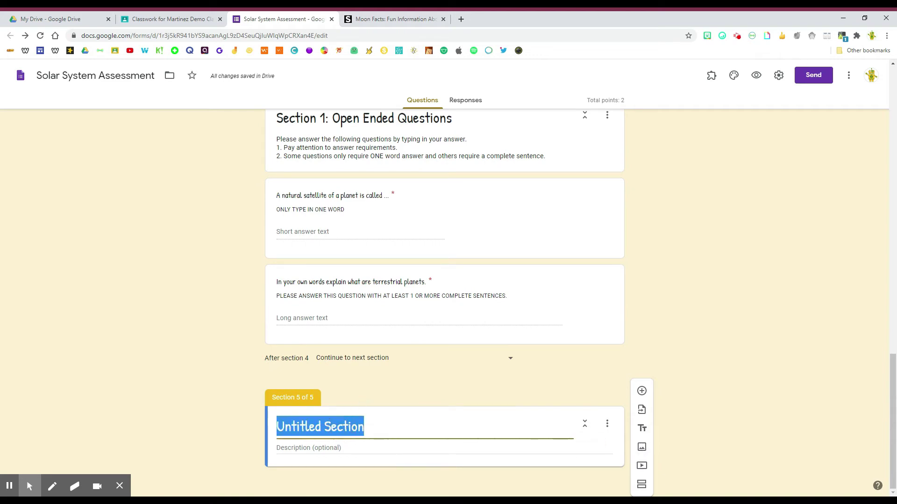
{"action": "type", "text": "Section 2"}
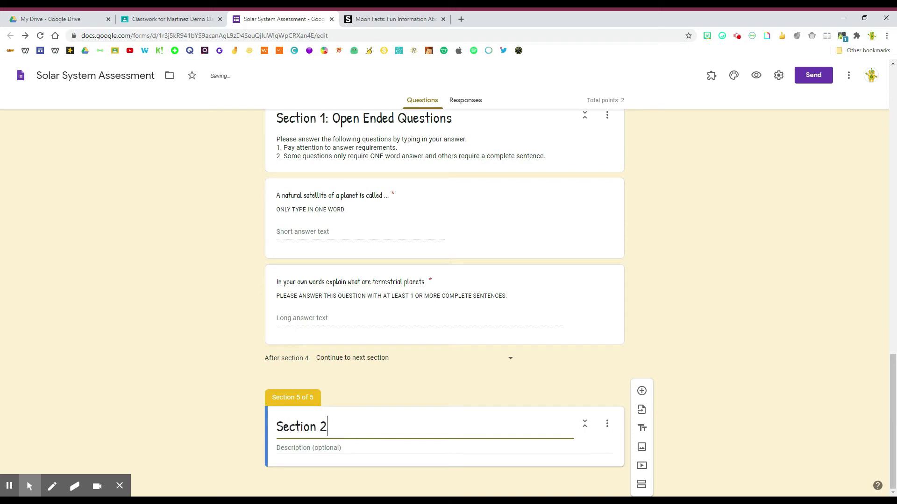
{"action": "type", "text": ": Multiple Cho"}
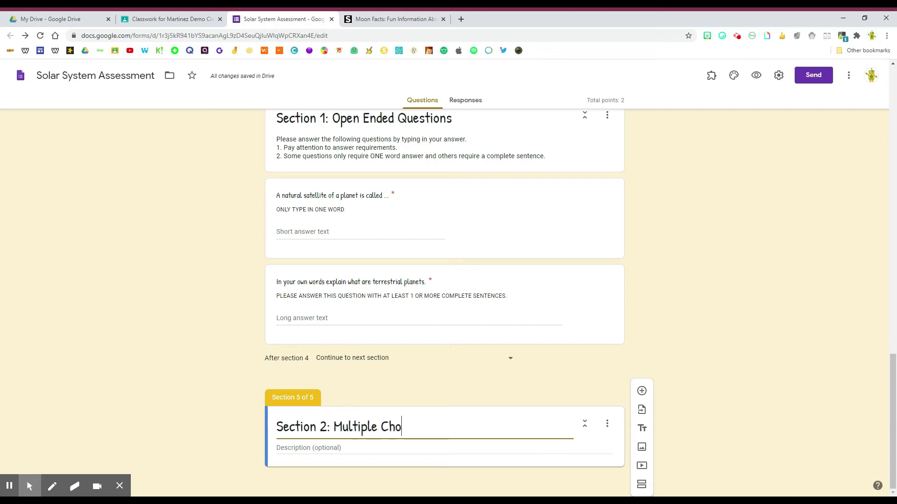
{"action": "type", "text": "ice Quest"}
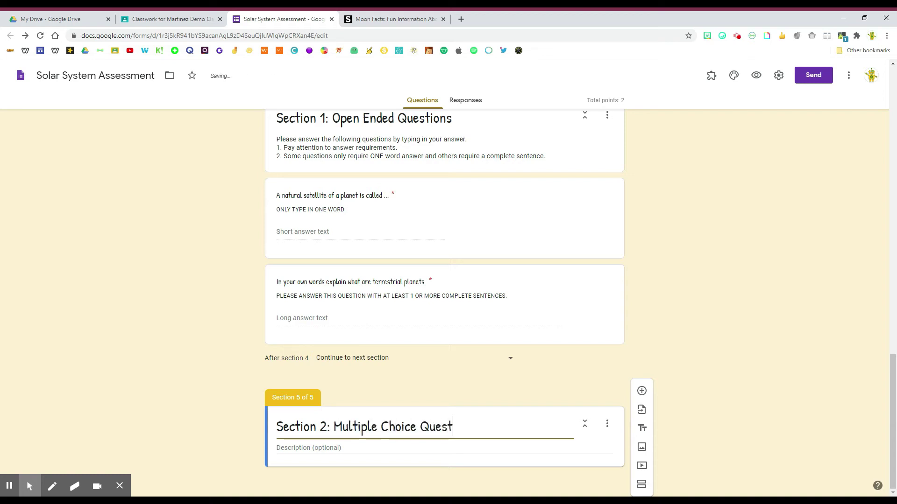
{"action": "type", "text": "ions"}
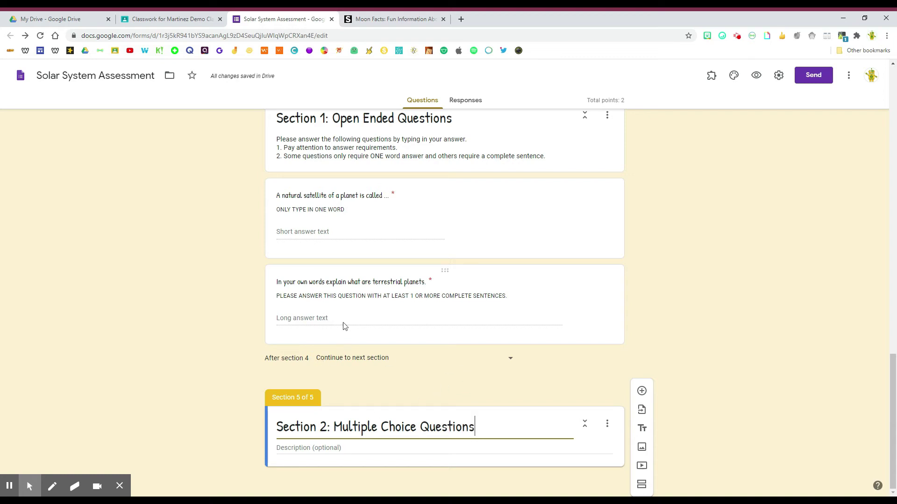
{"action": "left_click", "coordinate": [510, 361]}
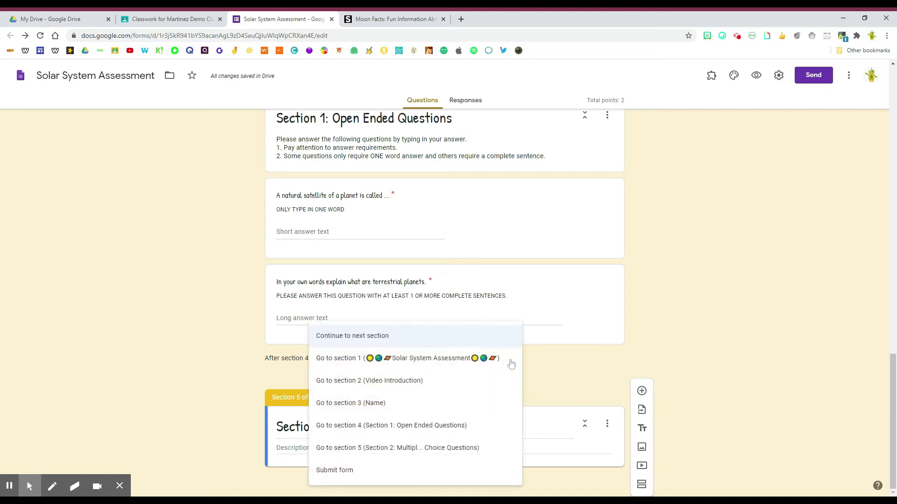
{"action": "left_click", "coordinate": [376, 455]}
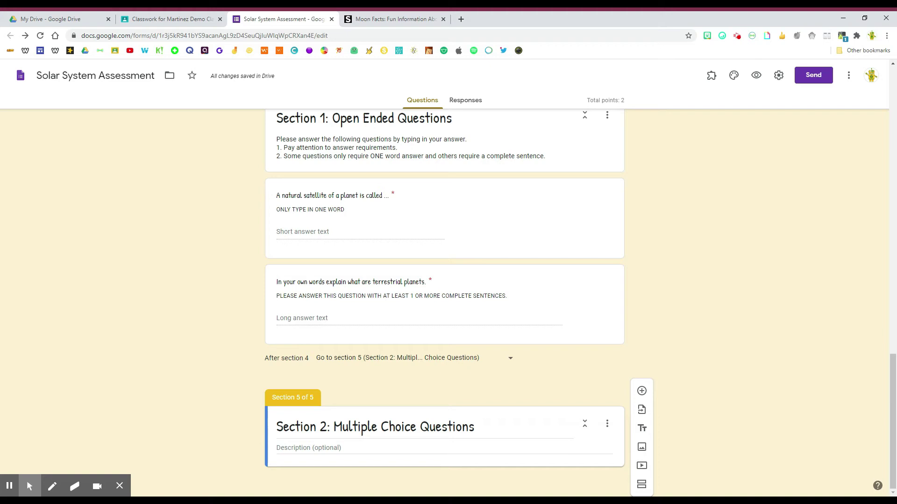
- Add a required multiple choice question "Mercury is the closest planet to the sun." with the options True and False
{"action": "left_click", "coordinate": [642, 392]}
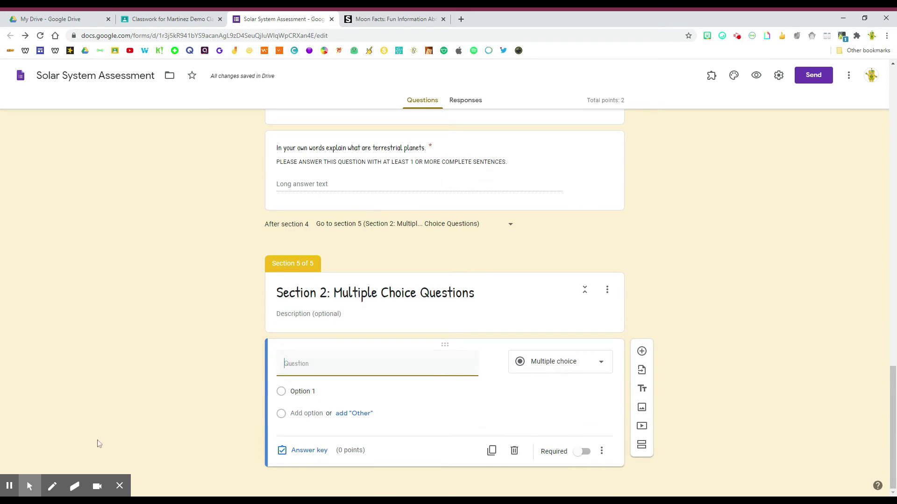
{"action": "type", "text": "Mercury is the closest planet to the sun."}
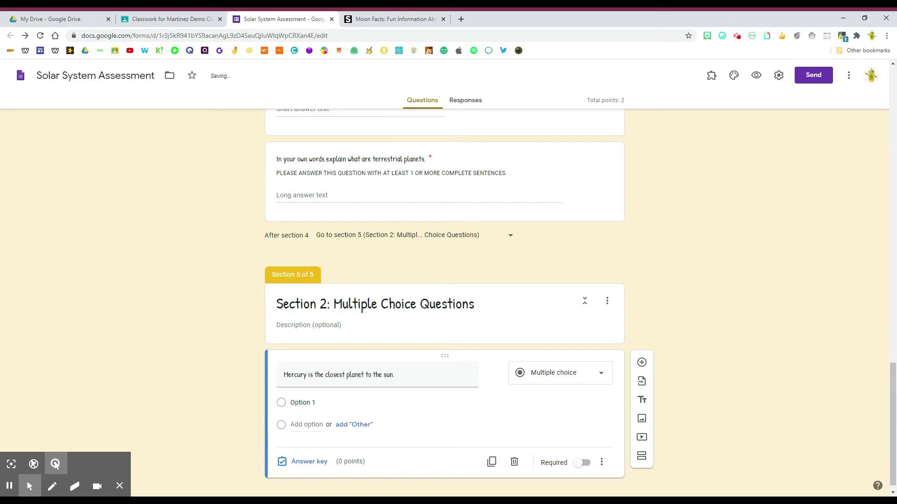
{"action": "left_click", "coordinate": [312, 404]}
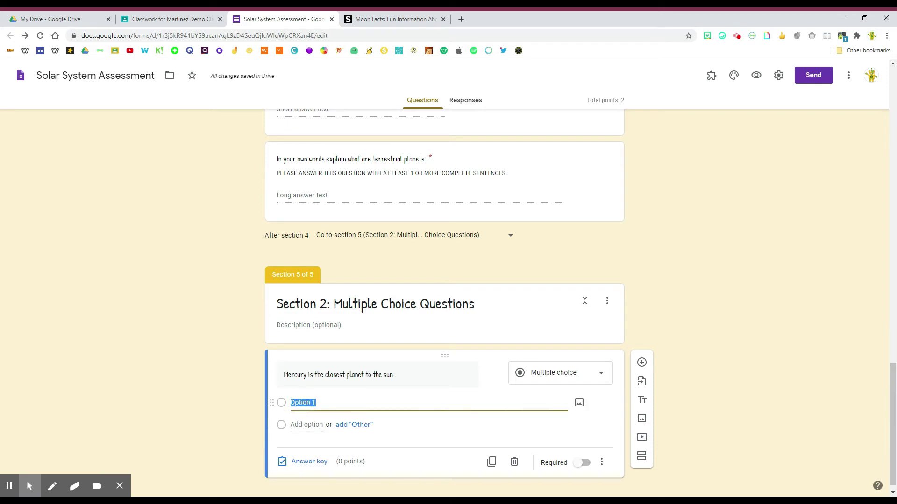
{"action": "type", "text": "Tr"}
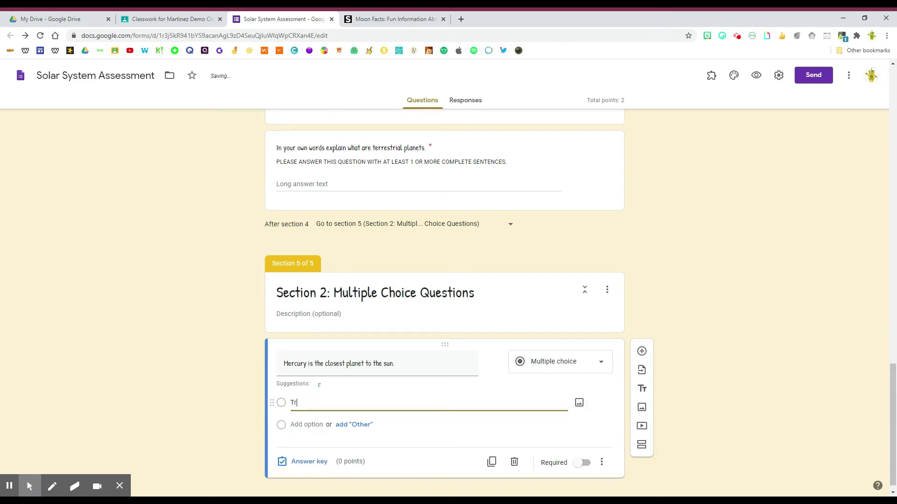
{"action": "type", "text": "ue"}
{"action": "left_click", "coordinate": [309, 424]}
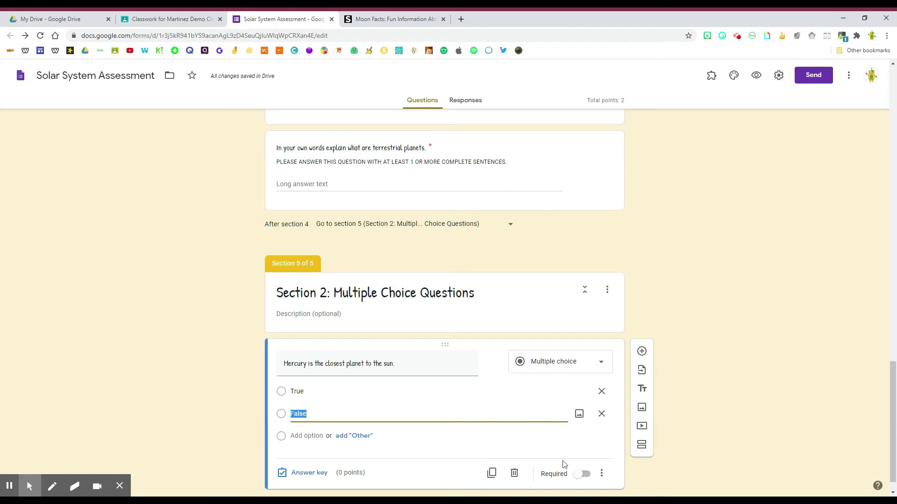
{"action": "left_click", "coordinate": [583, 474]}
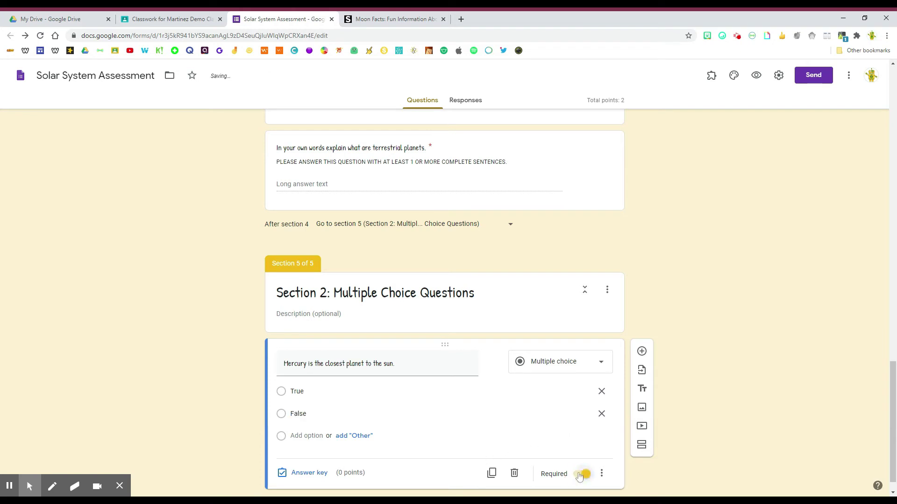
- Set the answer key of the closest-planet Mercury question to 1 point with True as the correct answer
{"action": "left_click", "coordinate": [309, 473]}
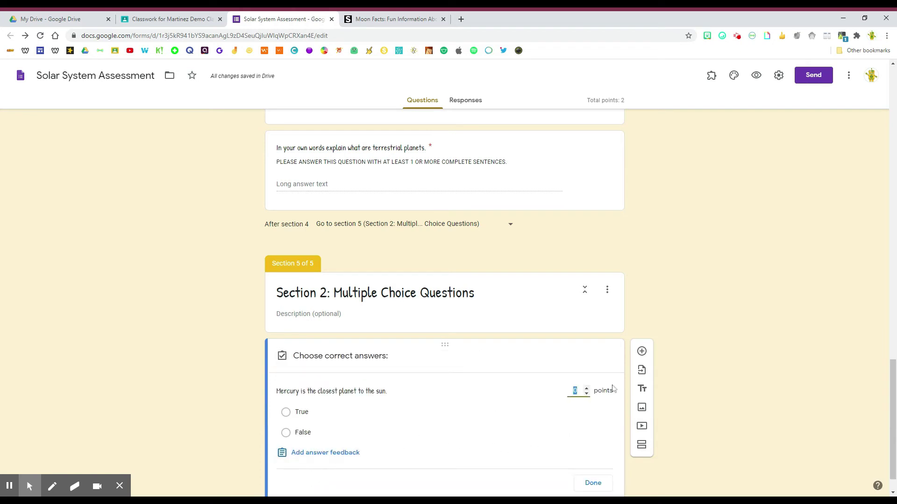
{"action": "left_click", "coordinate": [586, 388]}
{"action": "left_click", "coordinate": [319, 413]}
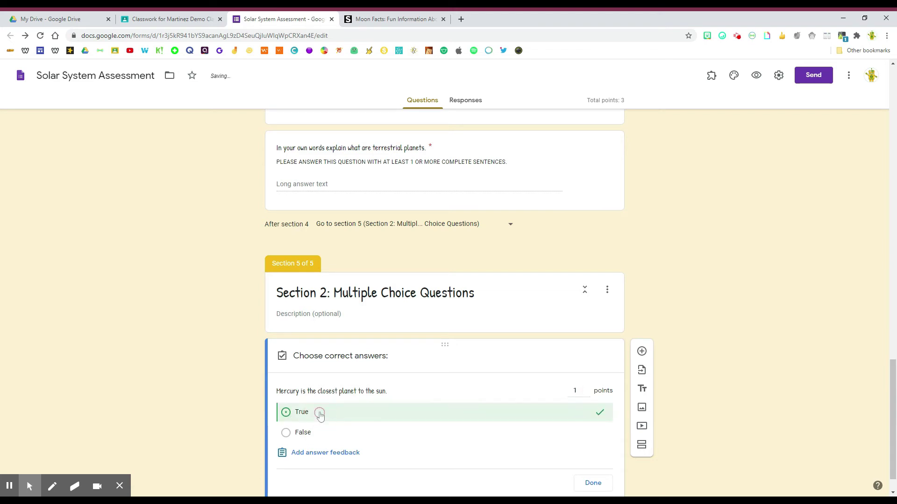
{"action": "left_click", "coordinate": [591, 488]}
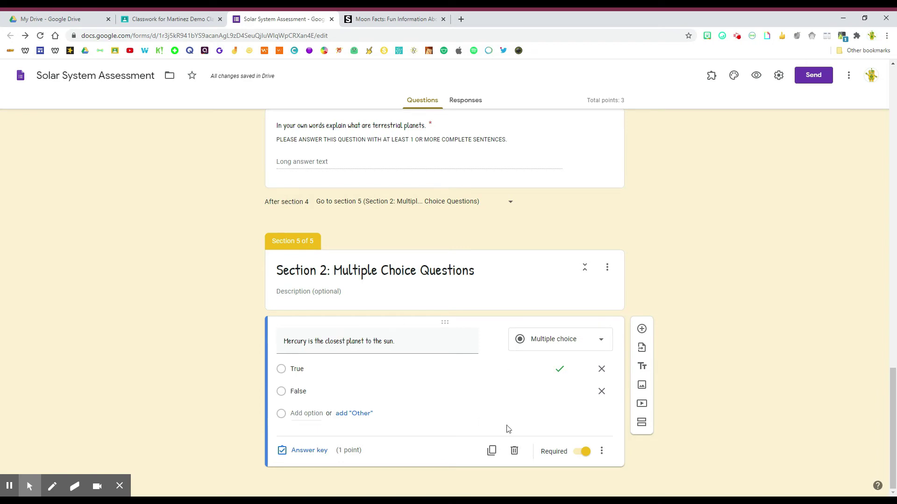
- Duplicate the Mercury question as "Planets that have rocky surfaces and cores made of iron are called:" with options Gas Giants, Dwarf Planets, Ringed Planets, Terrestrial Planets
{"action": "left_click", "coordinate": [491, 452]}
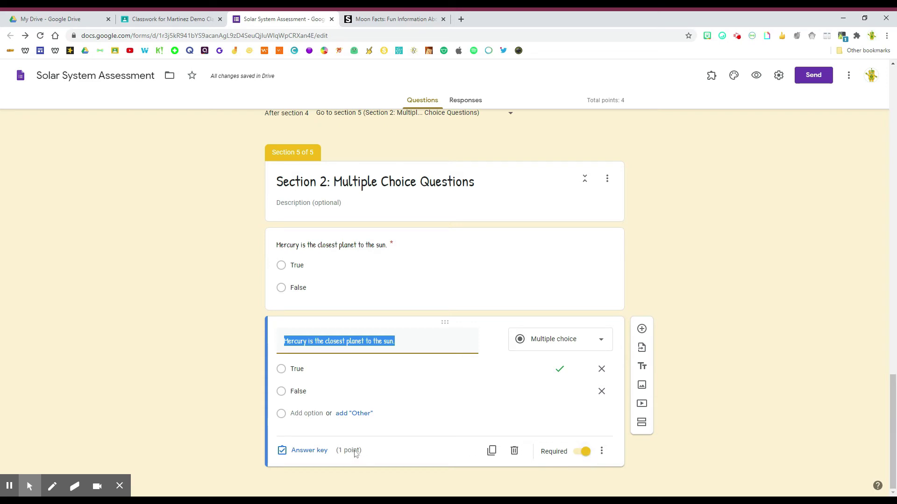
{"action": "mouse_move", "coordinate": [380, 355]}
{"action": "key", "text": "BackSpace"}
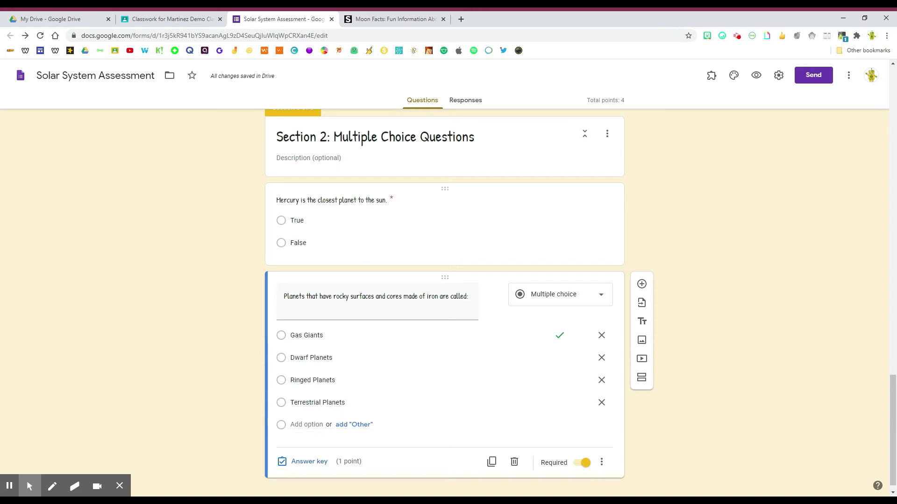
- Change the correct answer of the rocky-surfaces question from Gas Giants to Terrestrial Planets in its answer key
{"action": "left_click", "coordinate": [516, 243]}
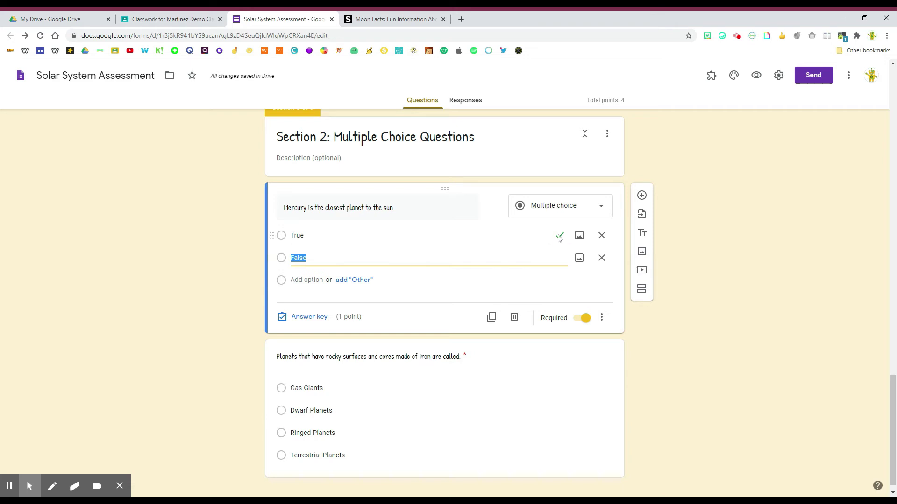
{"action": "left_click", "coordinate": [533, 391]}
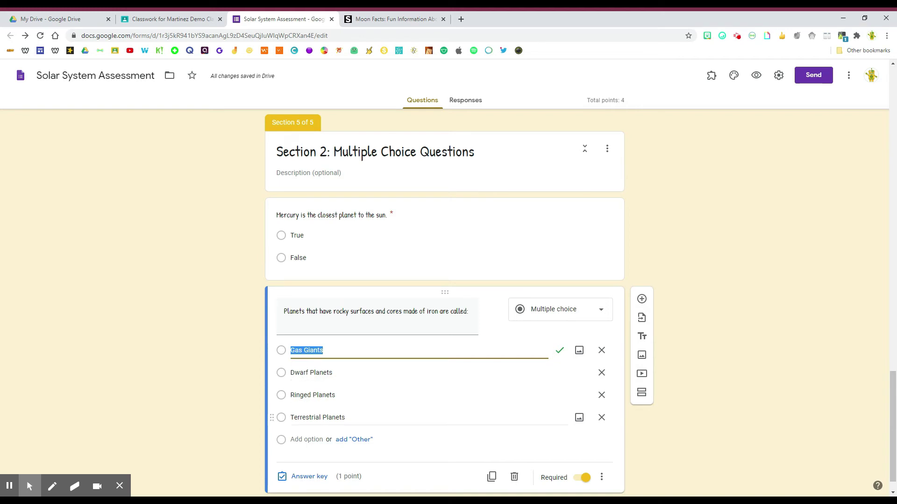
{"action": "left_click", "coordinate": [316, 451]}
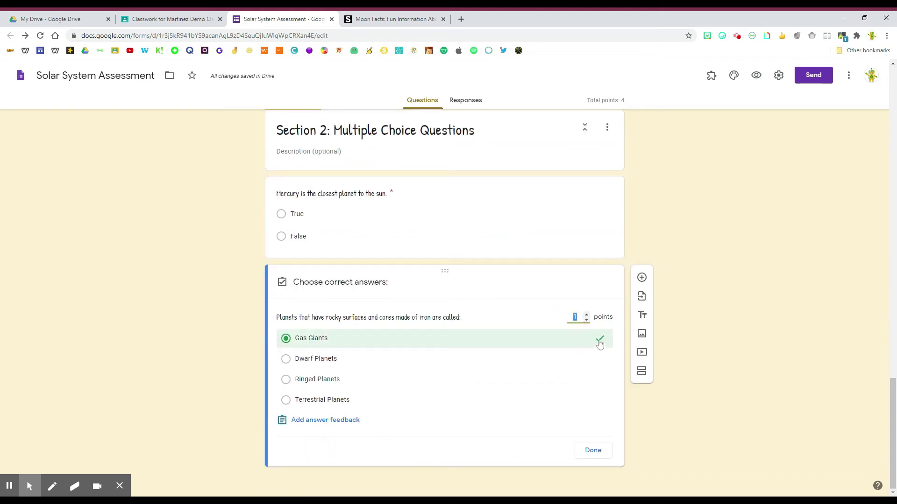
{"action": "left_click", "coordinate": [600, 341]}
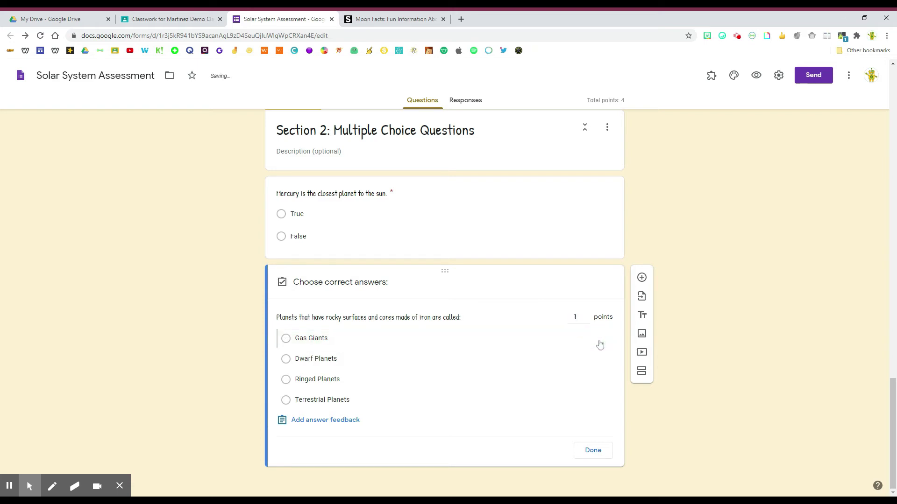
{"action": "left_click", "coordinate": [333, 401]}
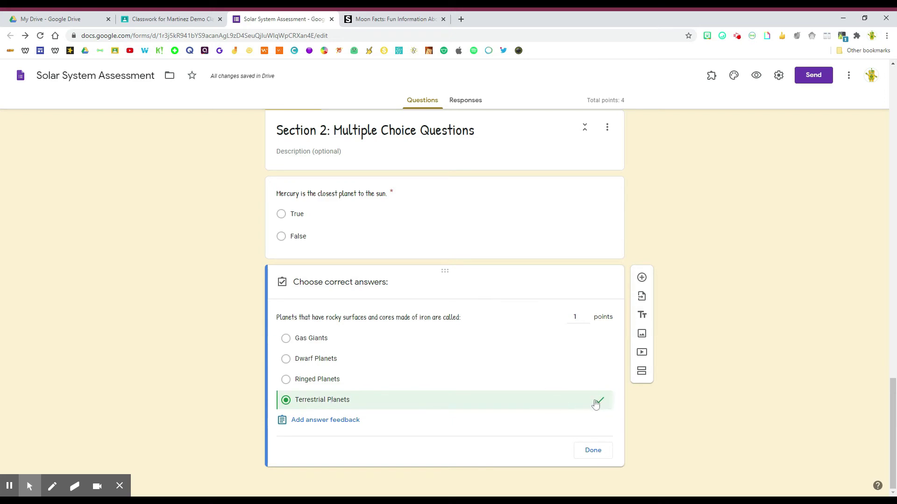
{"action": "left_click", "coordinate": [593, 451]}
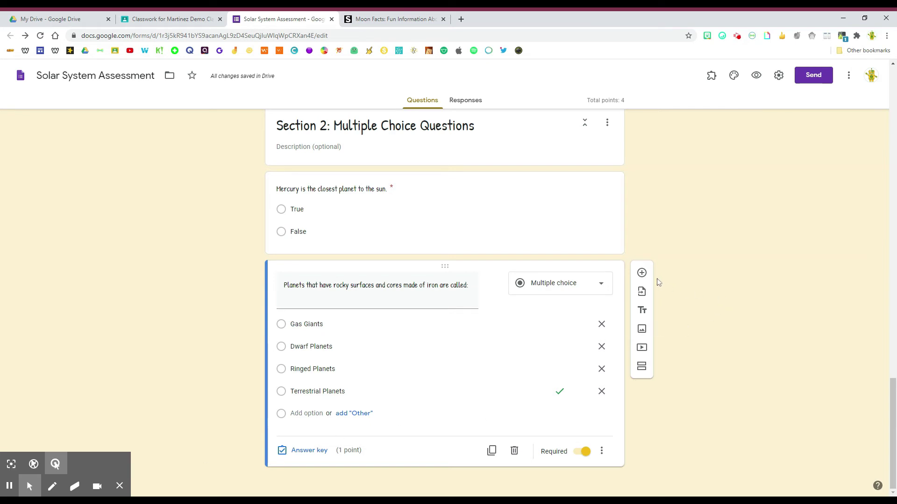
- Add a required checkboxes question "Which of the following statements are facts about Mercury. (Hint: There is more than 1 correct answer. )" with four statements as options
{"action": "left_click", "coordinate": [642, 273]}
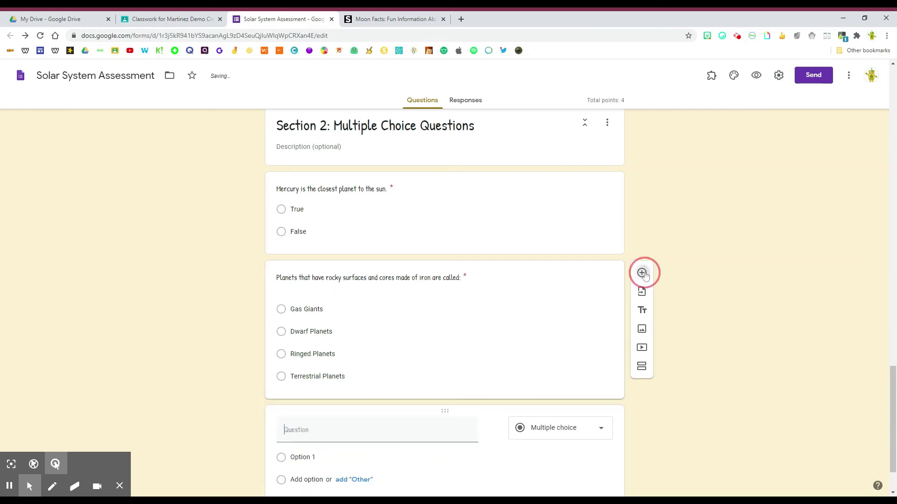
{"action": "left_click", "coordinate": [526, 428]}
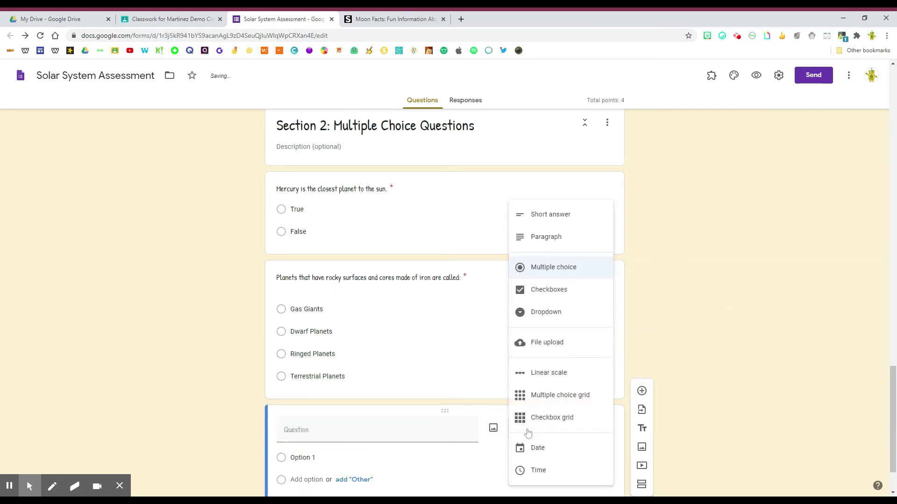
{"action": "left_click", "coordinate": [541, 290]}
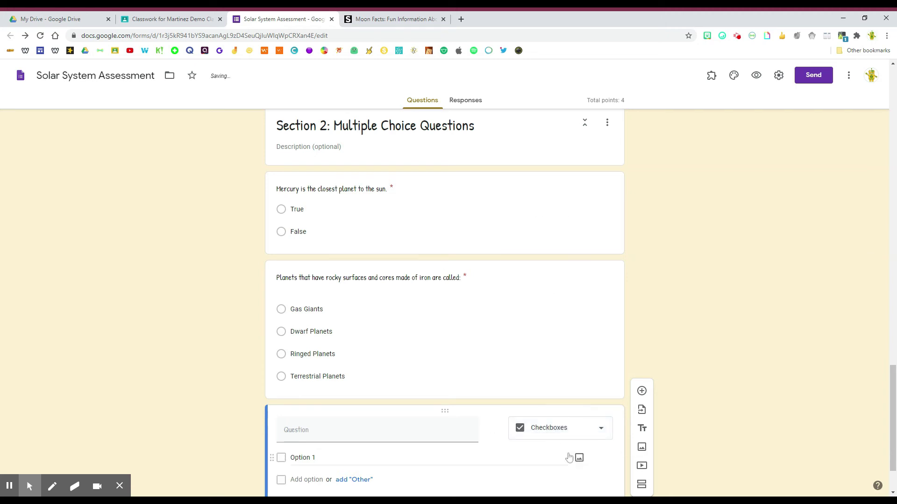
{"action": "scroll", "coordinate": [572, 455], "scroll_direction": "down", "scroll_amount": 1}
{"action": "scroll", "coordinate": [535, 357], "scroll_direction": "down", "scroll_amount": 1}
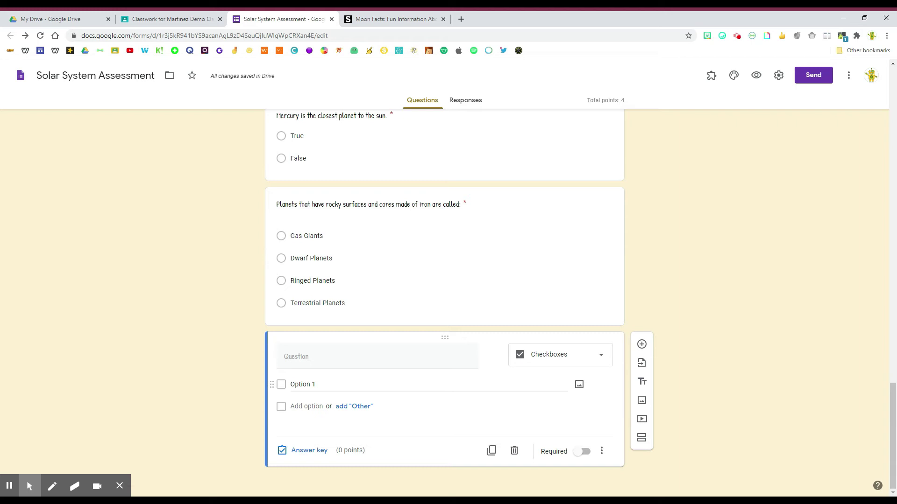
{"action": "left_click", "coordinate": [327, 356]}
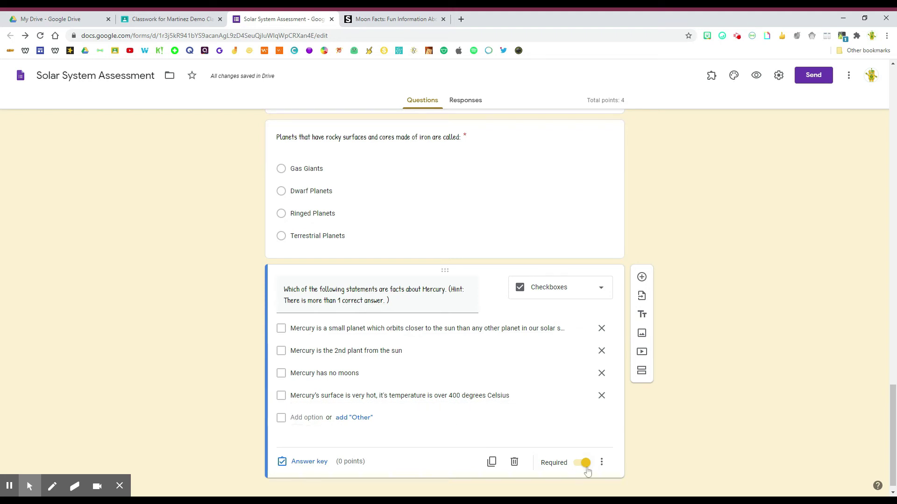
- Set the Mercury facts question to 3 points and mark every statement correct except "Mercury is the 2nd plant from the sun"
{"action": "left_click", "coordinate": [299, 465]}
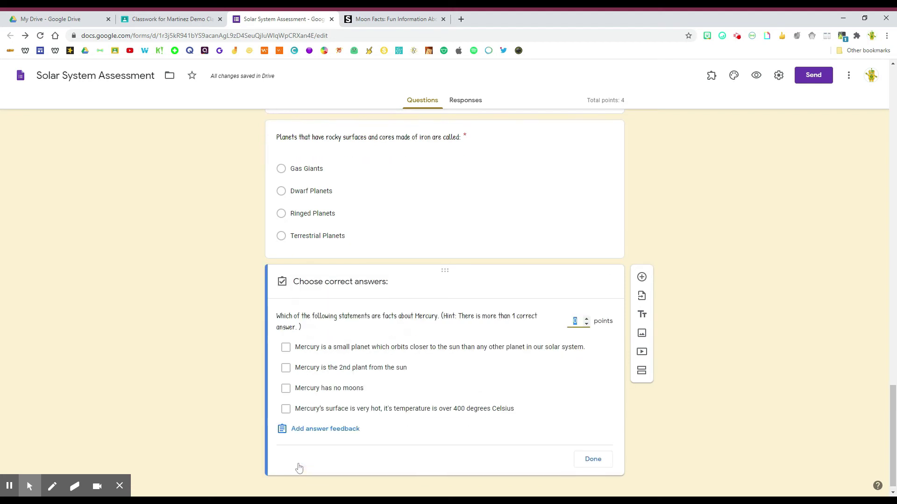
{"action": "left_click", "coordinate": [587, 320]}
{"action": "left_click", "coordinate": [587, 320]}
{"action": "left_click", "coordinate": [586, 319]}
{"action": "left_click", "coordinate": [286, 348]}
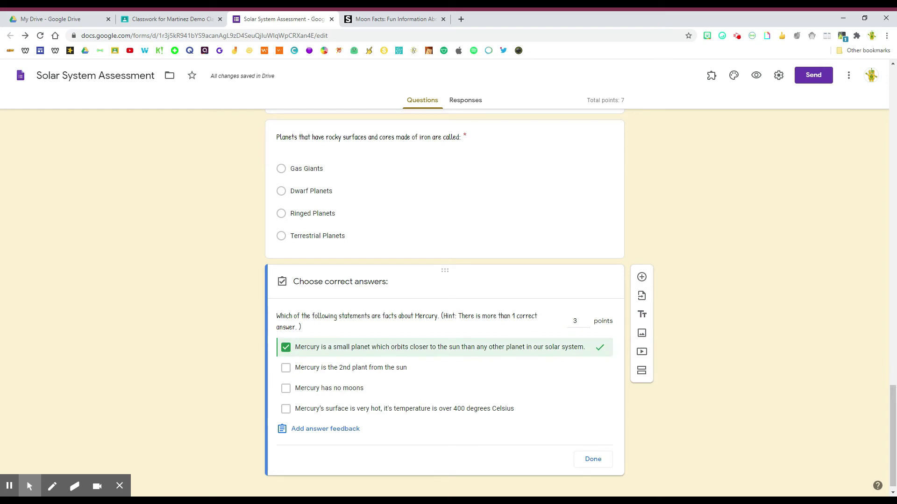
{"action": "left_click", "coordinate": [286, 389]}
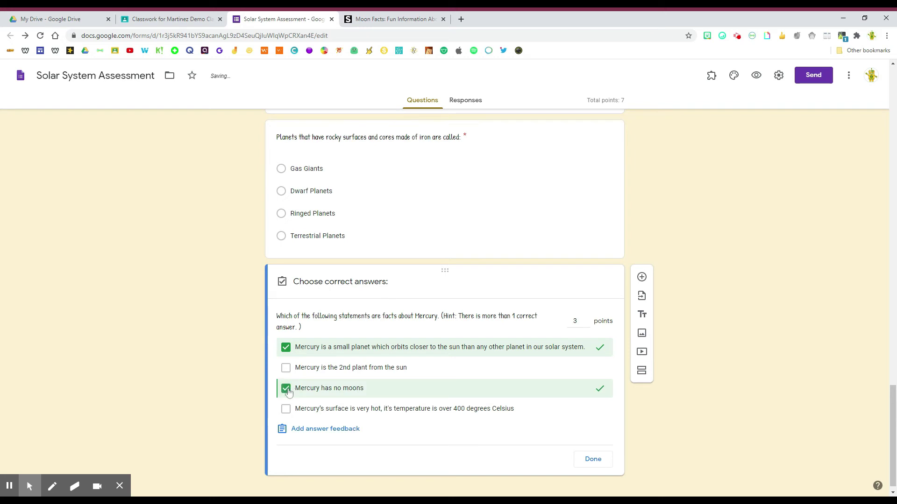
{"action": "left_click", "coordinate": [285, 409]}
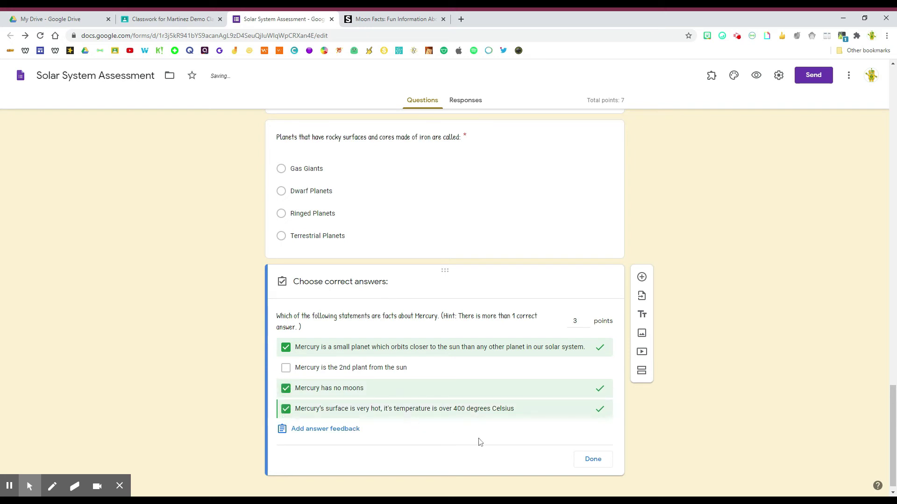
{"action": "left_click", "coordinate": [591, 461]}
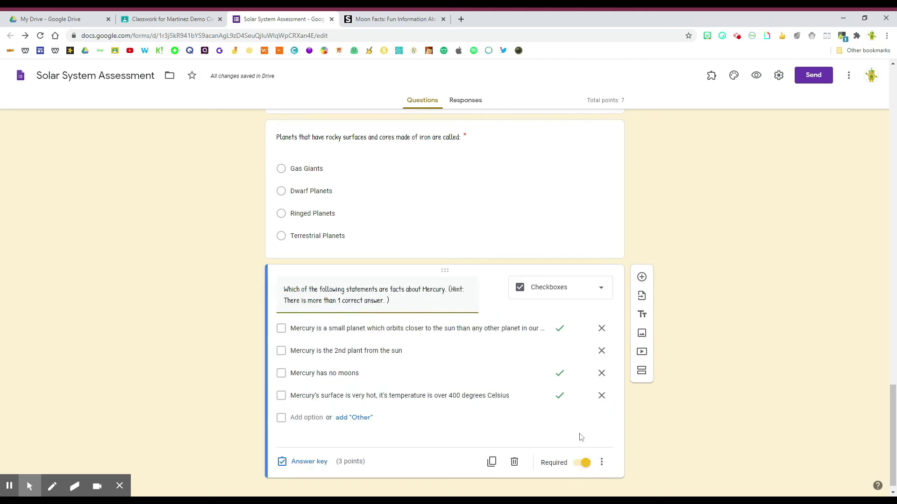
- Add a dropdown question reading "Earth is the _________ planet from the sun." below the Mercury facts question
{"action": "left_click", "coordinate": [16, 489]}
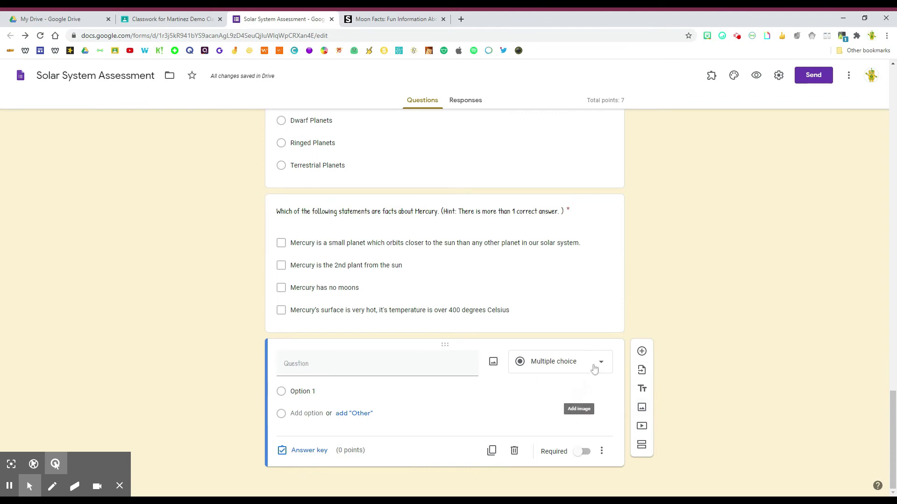
{"action": "left_click", "coordinate": [599, 364]}
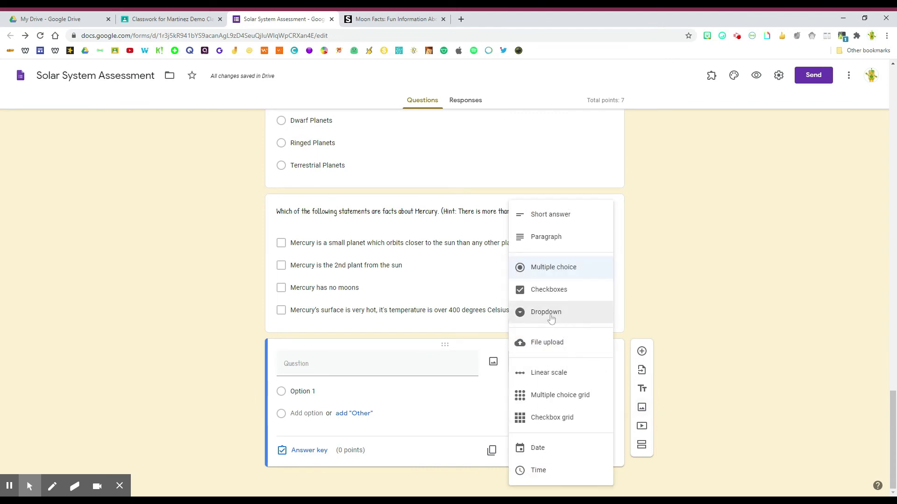
{"action": "left_click", "coordinate": [548, 318]}
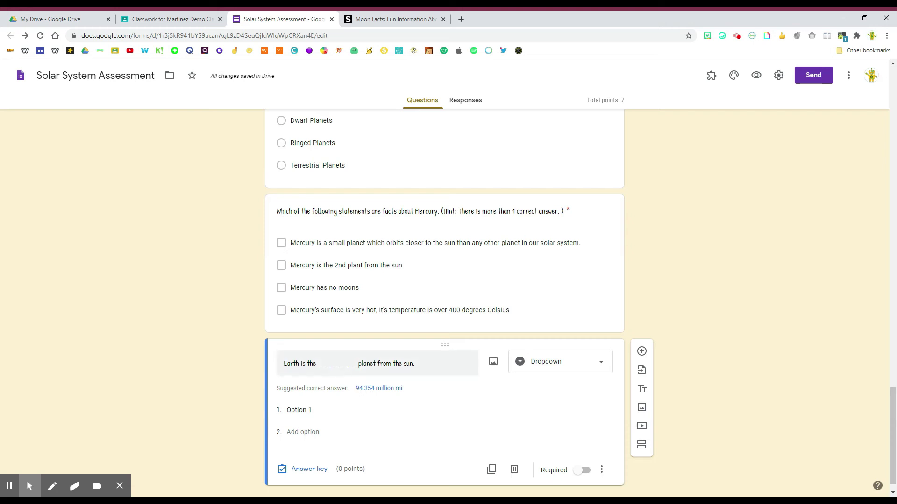
- Give the Earth dropdown question nine options, 1st, 2nd, 3rd, 4th, 5th, 6th, 7th, 8th and 9th, and make it required
{"action": "left_click", "coordinate": [298, 410]}
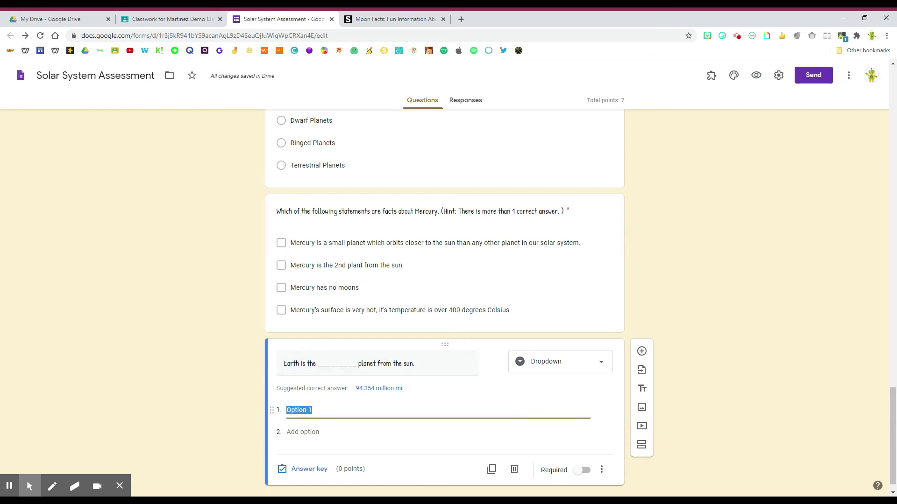
{"action": "type", "text": "1st"}
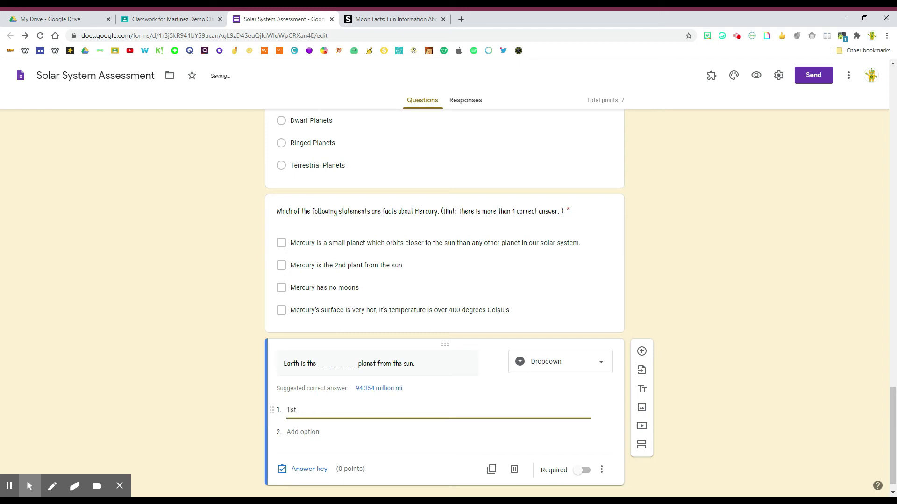
{"action": "key", "text": "Return"}
{"action": "type", "text": "2nd"}
{"action": "key", "text": "Return"}
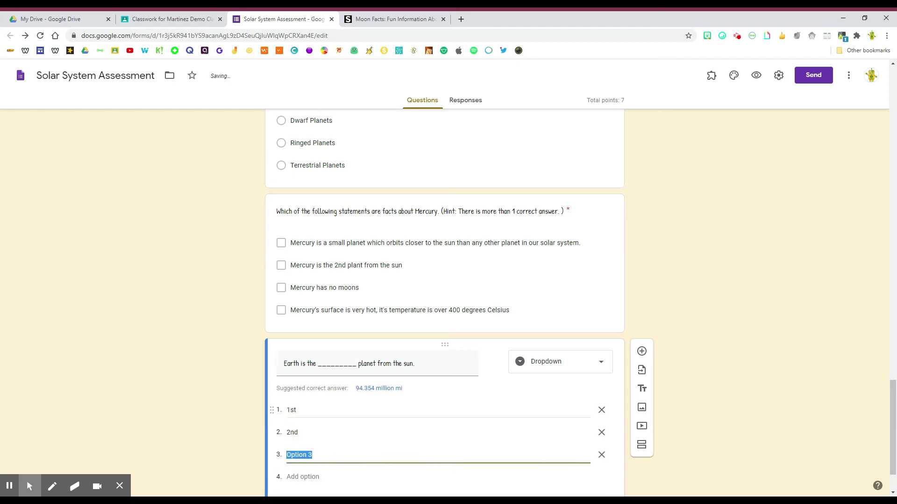
{"action": "type", "text": "3rdf"}
{"action": "key", "text": "Return"}
{"action": "type", "text": "4th"}
{"action": "key", "text": "Return"}
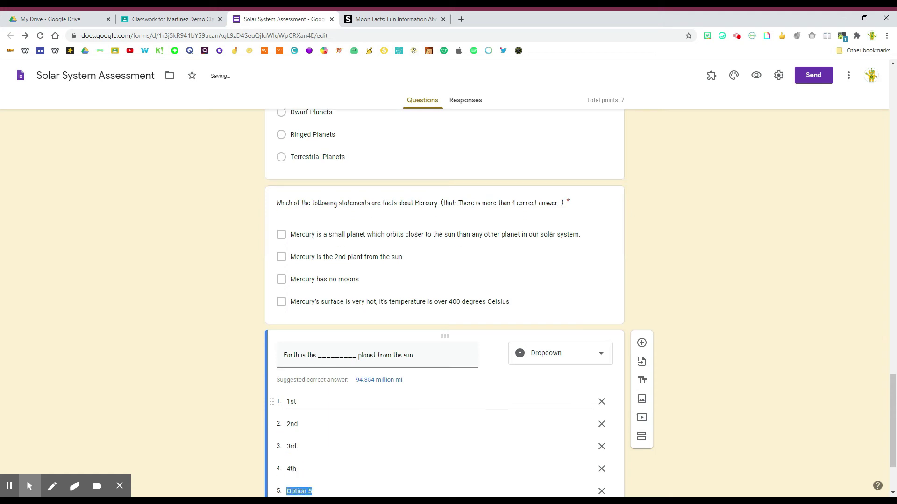
{"action": "type", "text": "5th"}
{"action": "key", "text": "Return"}
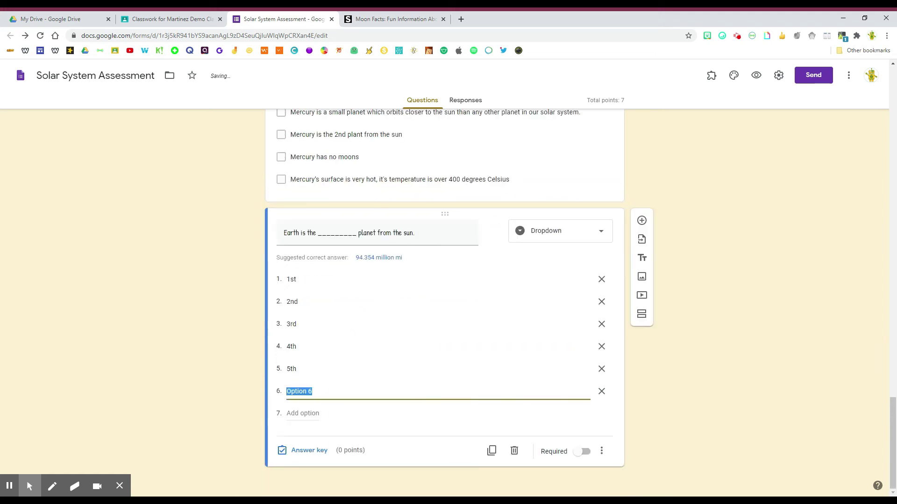
{"action": "type", "text": "6th"}
{"action": "key", "text": "Return"}
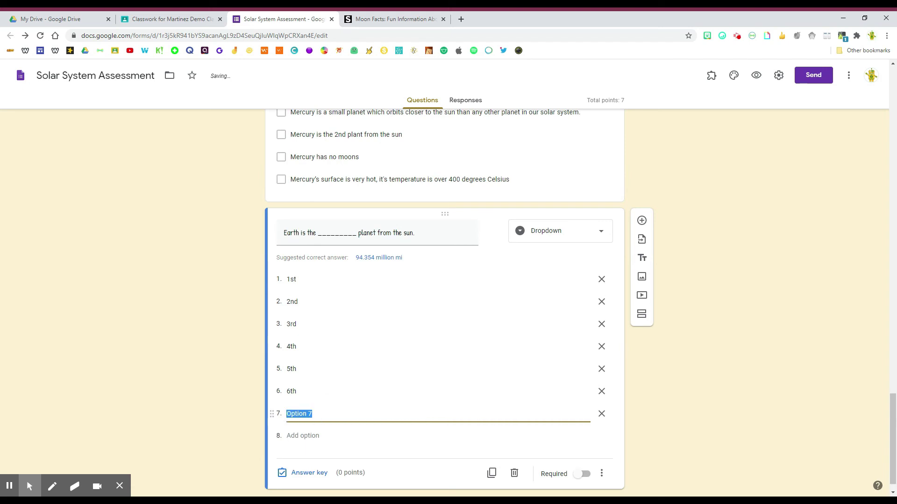
{"action": "type", "text": "7th"}
{"action": "key", "text": "Return"}
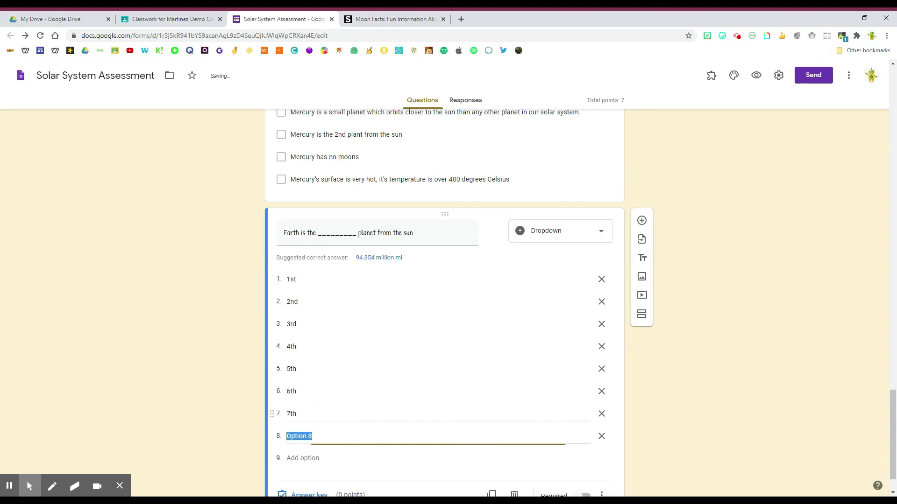
{"action": "type", "text": "8th"}
{"action": "key", "text": "Return"}
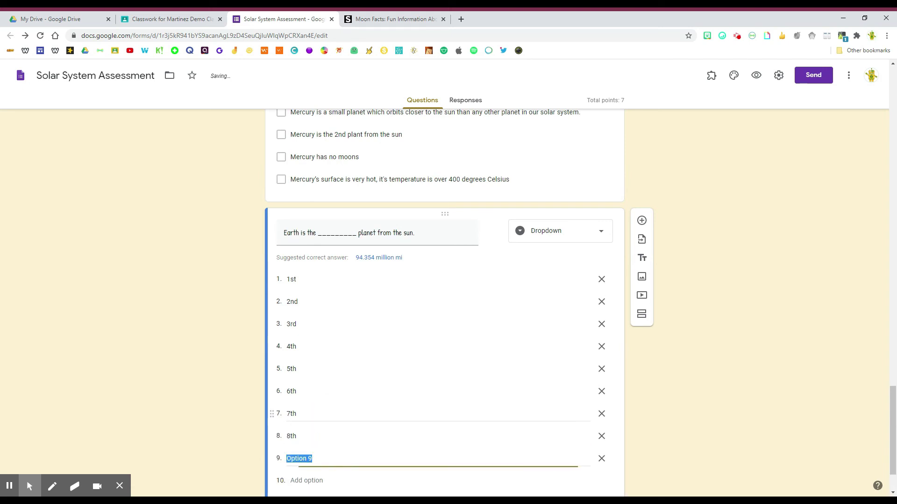
{"action": "type", "text": "9th"}
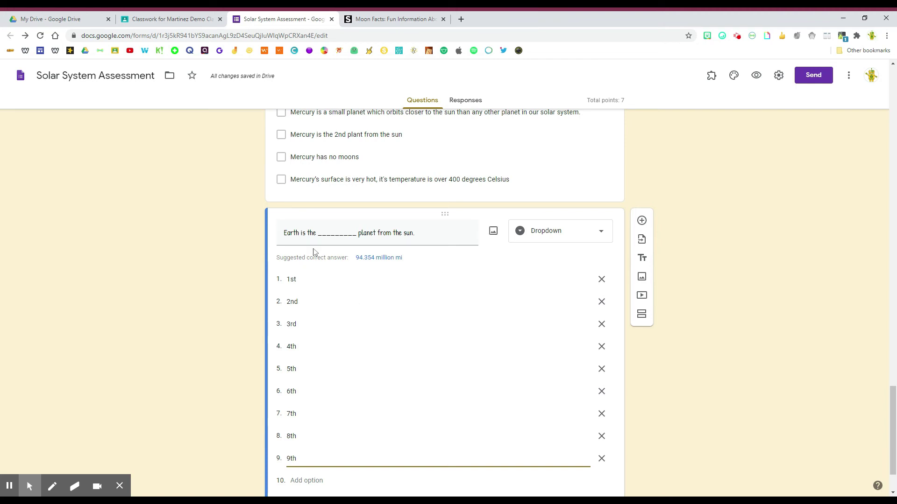
{"action": "scroll", "coordinate": [388, 410], "scroll_direction": "down", "scroll_amount": 1}
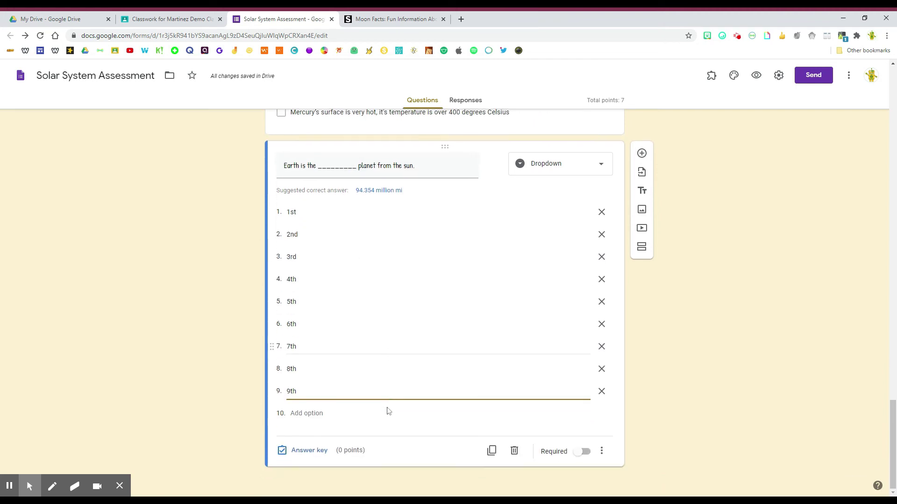
{"action": "left_click", "coordinate": [576, 454]}
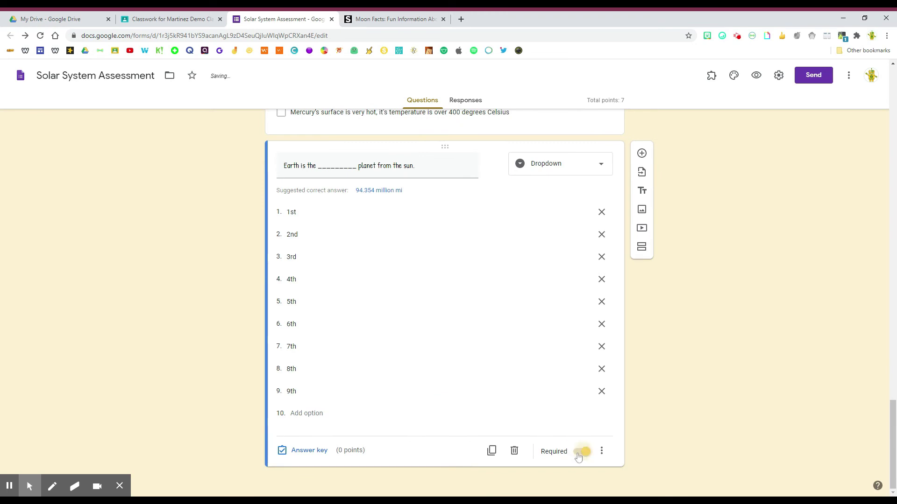
- Set the Earth dropdown question to 1 point and mark 3rd as its correct answer
{"action": "left_click", "coordinate": [303, 452]}
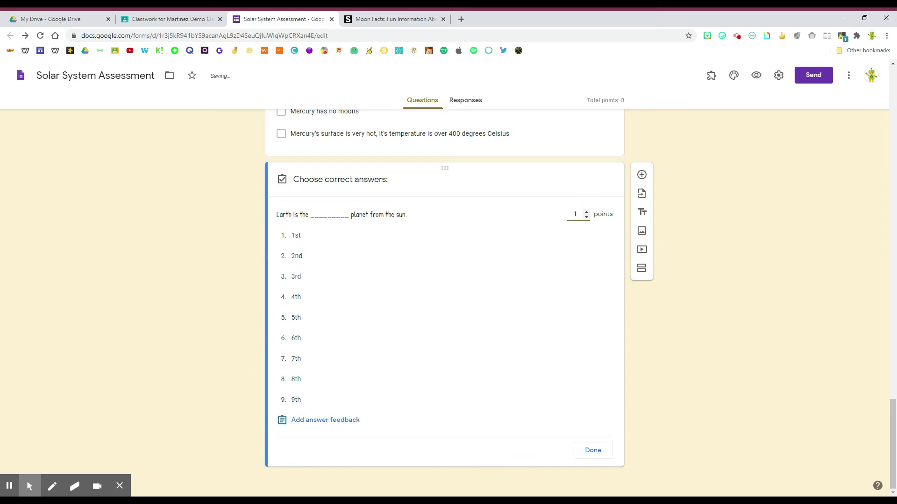
{"action": "left_click", "coordinate": [313, 282]}
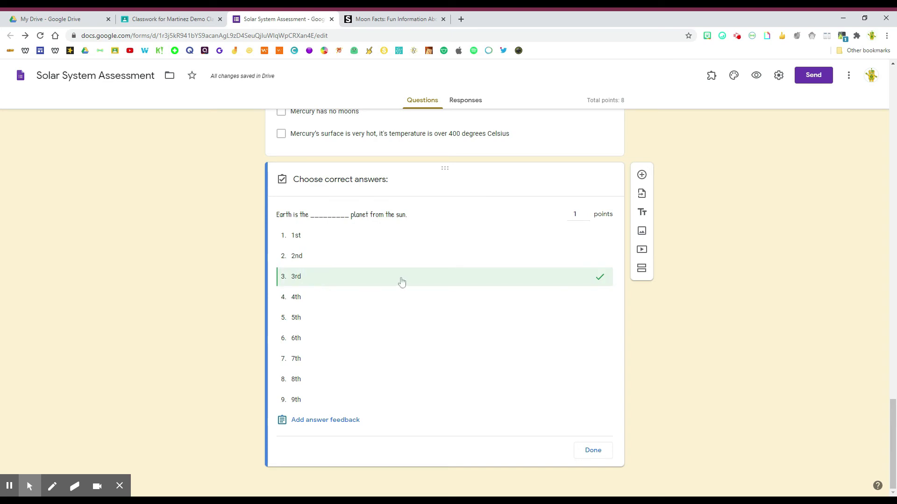
{"action": "left_click", "coordinate": [604, 454]}
{"action": "left_click", "coordinate": [29, 486]}
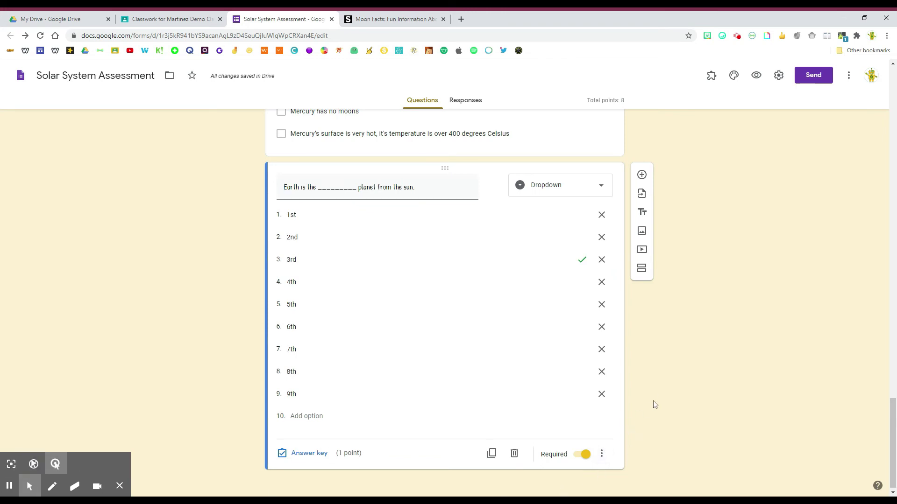
- Add a section titled "Section 3: File Upload" with the description "Read the question and upload an image to answer the question."
{"action": "left_click", "coordinate": [641, 269]}
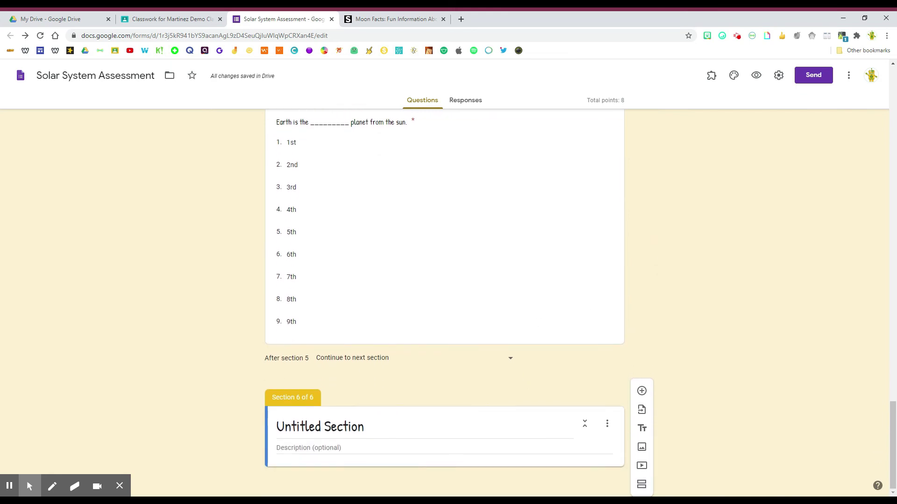
{"action": "left_click", "coordinate": [324, 428]}
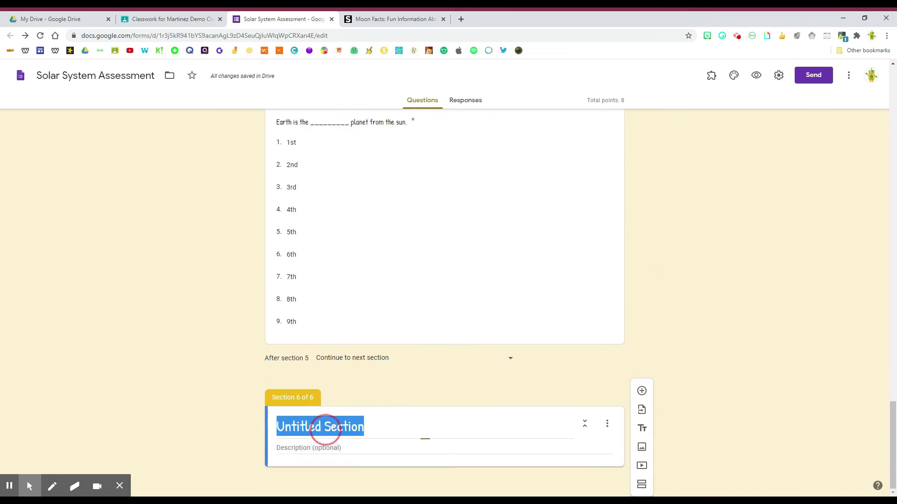
{"action": "type", "text": "Se"}
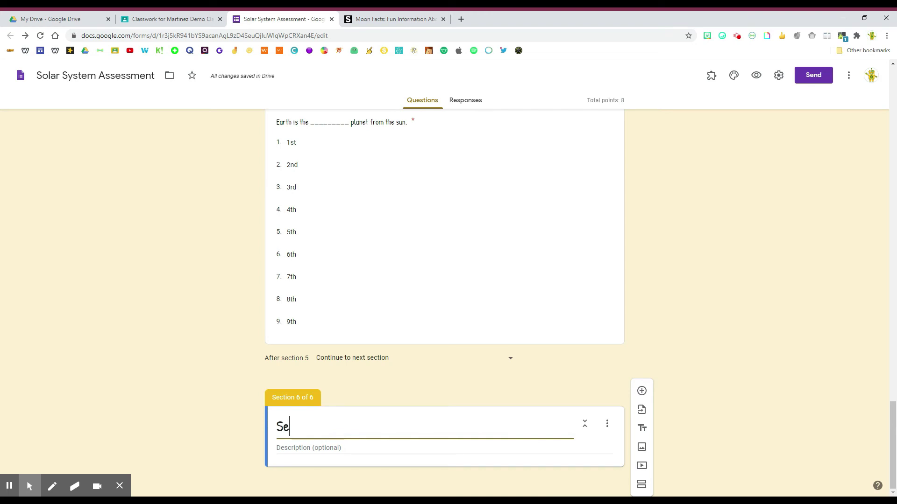
{"action": "type", "text": "ction 3"}
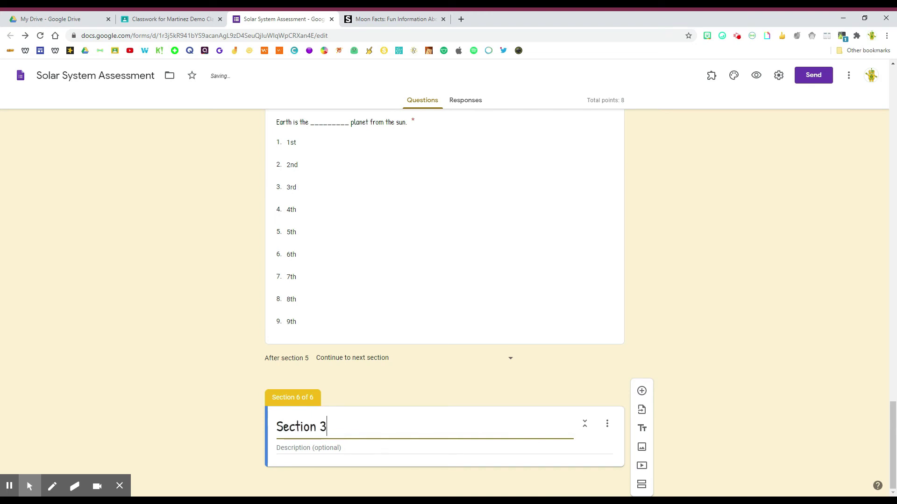
{"action": "type", "text": ": File Upload"}
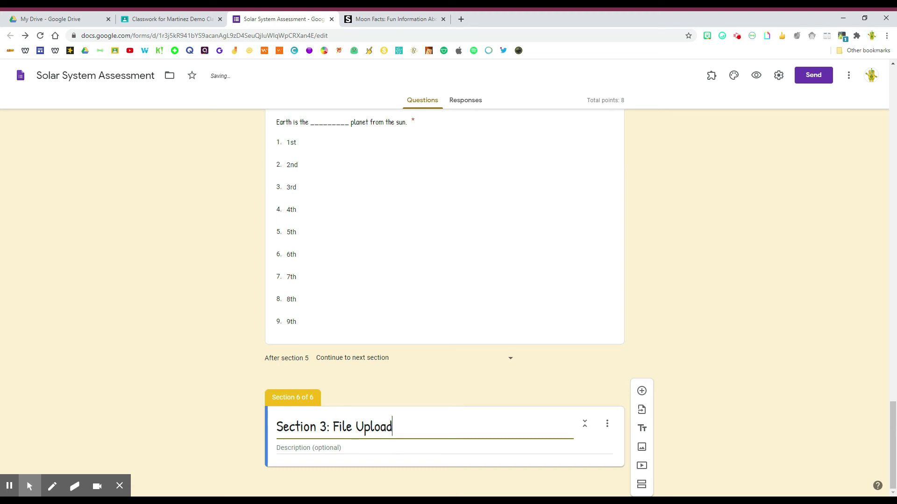
{"action": "left_click", "coordinate": [324, 448]}
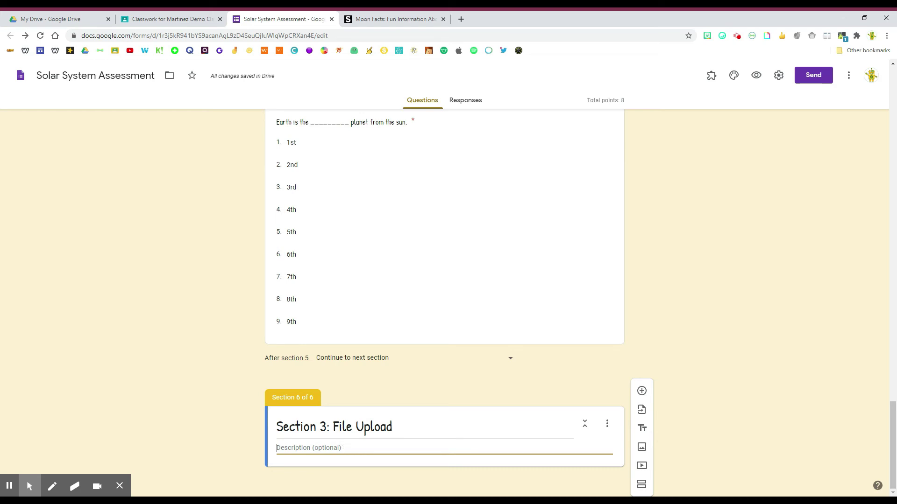
{"action": "type", "text": "Read the question and upload an image to answer the question."}
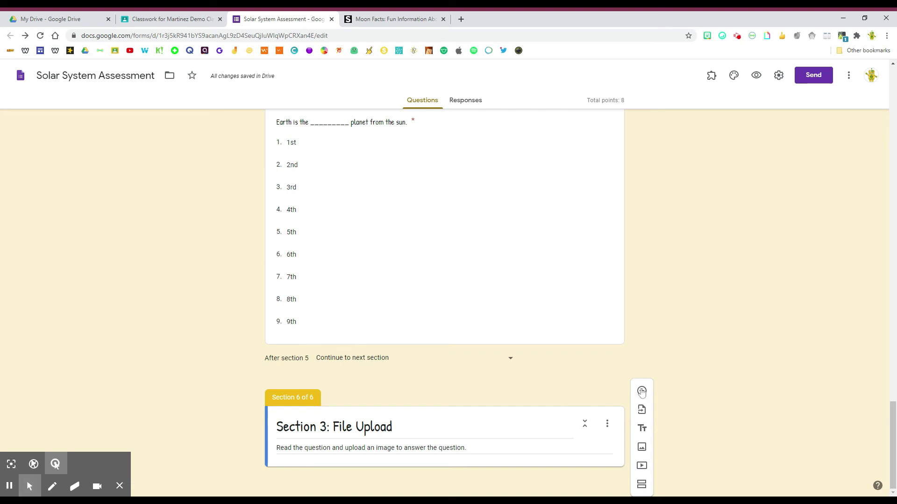
- Add a file upload question asking for a sketch of the sun and nine planets in order using drawing and coloring materials, photographed and uploaded
{"action": "left_click", "coordinate": [641, 391]}
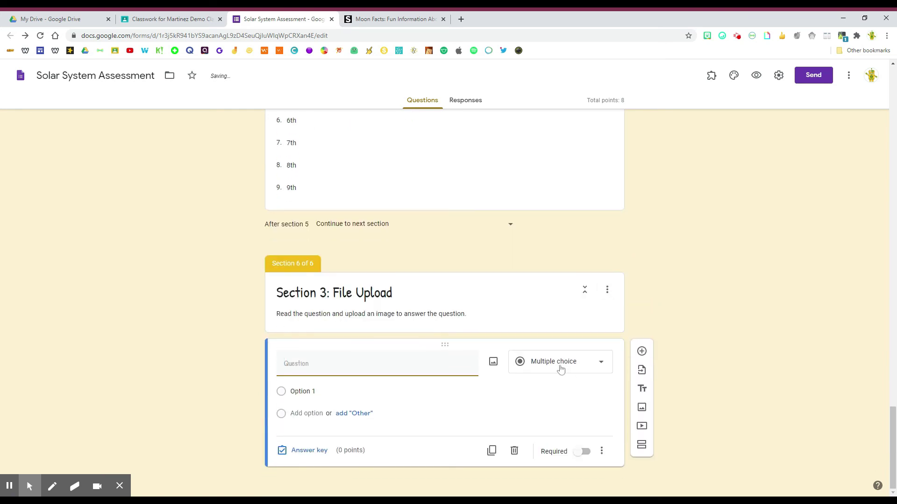
{"action": "left_click", "coordinate": [560, 369]}
{"action": "left_click", "coordinate": [550, 346]}
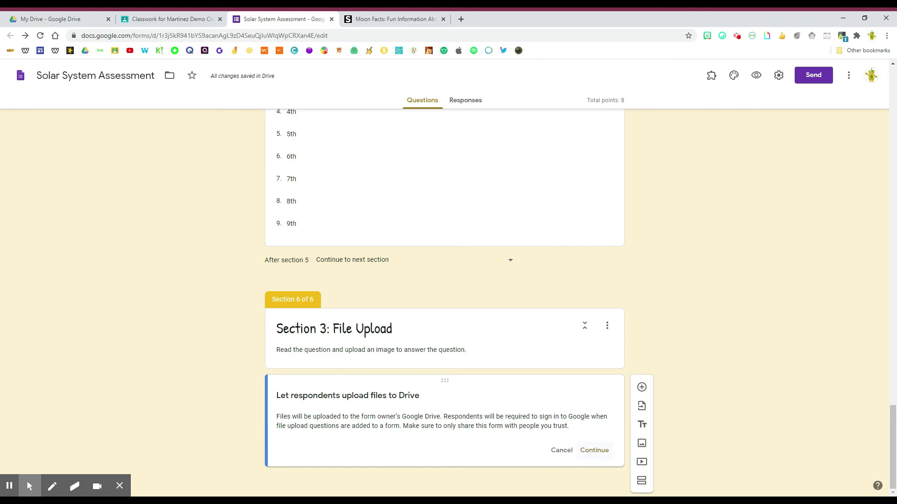
{"action": "left_click", "coordinate": [595, 450]}
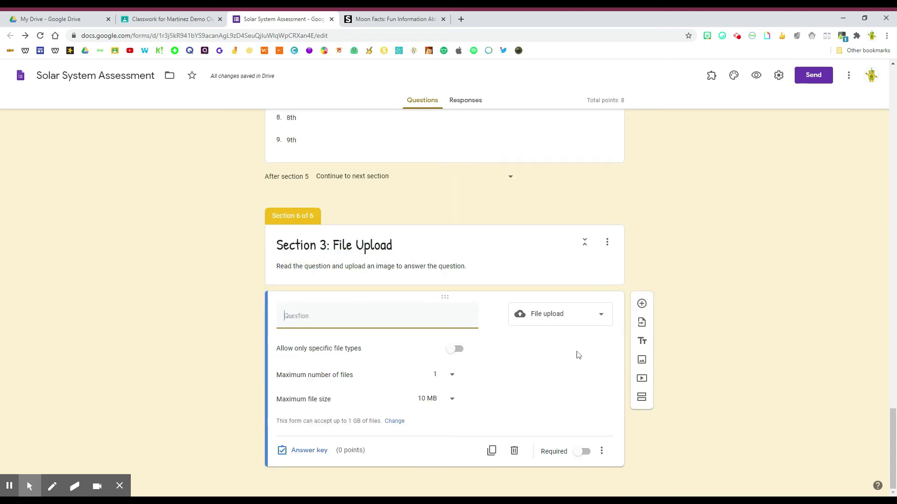
{"action": "mouse_move", "coordinate": [469, 323]}
{"action": "type", "text": "Use drawing and coloring materials to sketch the sun and nine planets in order. Take a picture of your solar system sketch and upload your file here."}
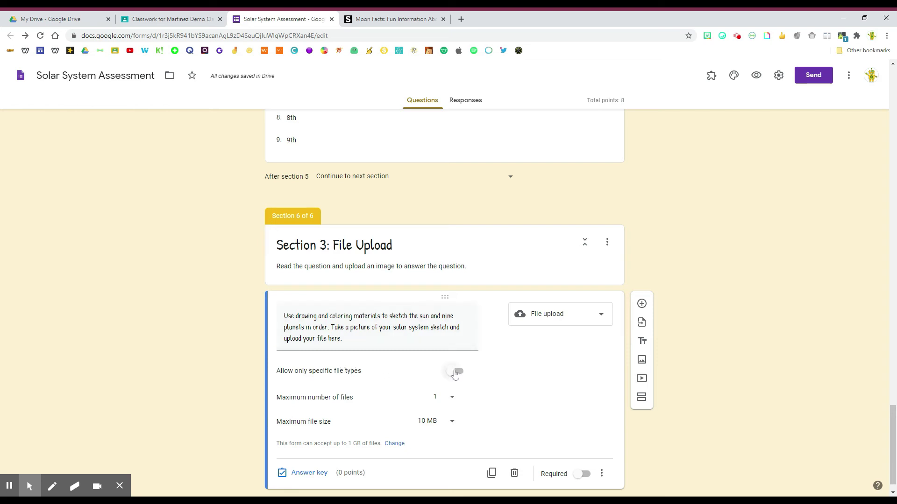
- Restrict the solar system sketch upload to image files and set its maximum file size to 100 MB
{"action": "left_click", "coordinate": [455, 372]}
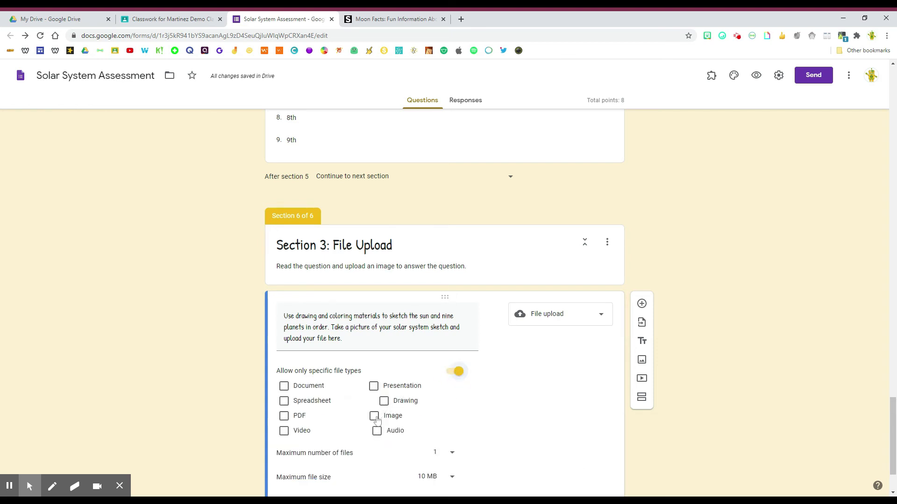
{"action": "left_click", "coordinate": [375, 417]}
{"action": "scroll", "coordinate": [411, 420], "scroll_direction": "down", "scroll_amount": 1}
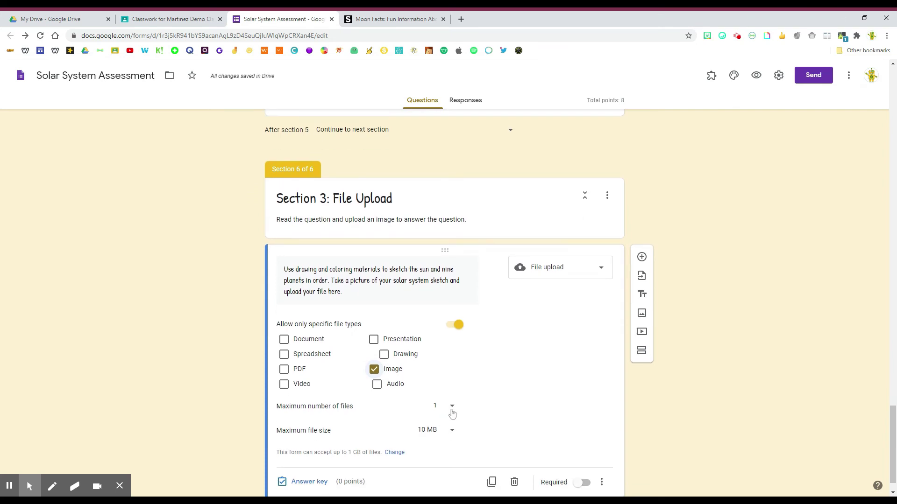
{"action": "scroll", "coordinate": [453, 410], "scroll_direction": "down", "scroll_amount": 1}
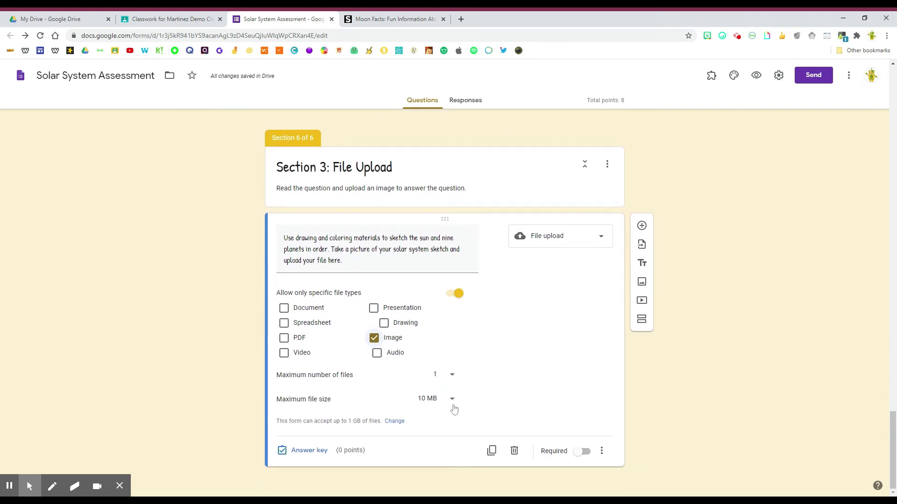
{"action": "left_click", "coordinate": [452, 404]}
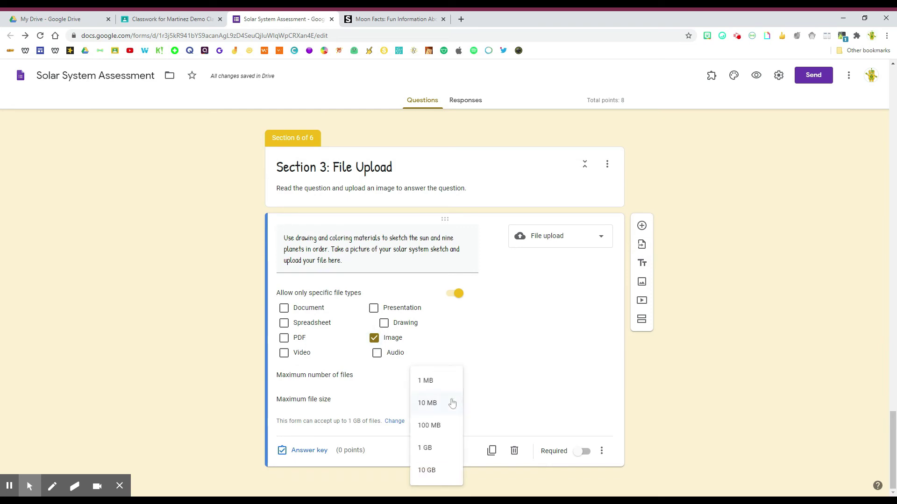
{"action": "left_click", "coordinate": [433, 426]}
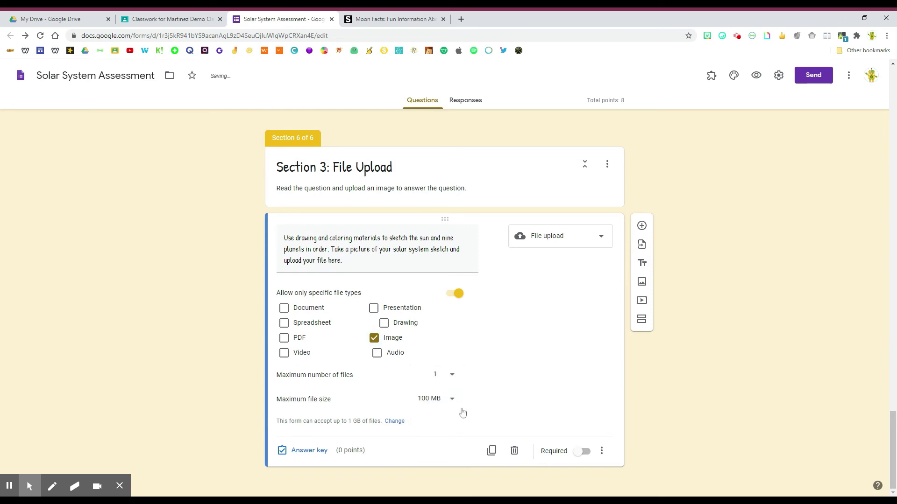
- Make the solar system sketch upload question required and worth 1 point
{"action": "left_click", "coordinate": [579, 453]}
{"action": "left_click", "coordinate": [302, 451]}
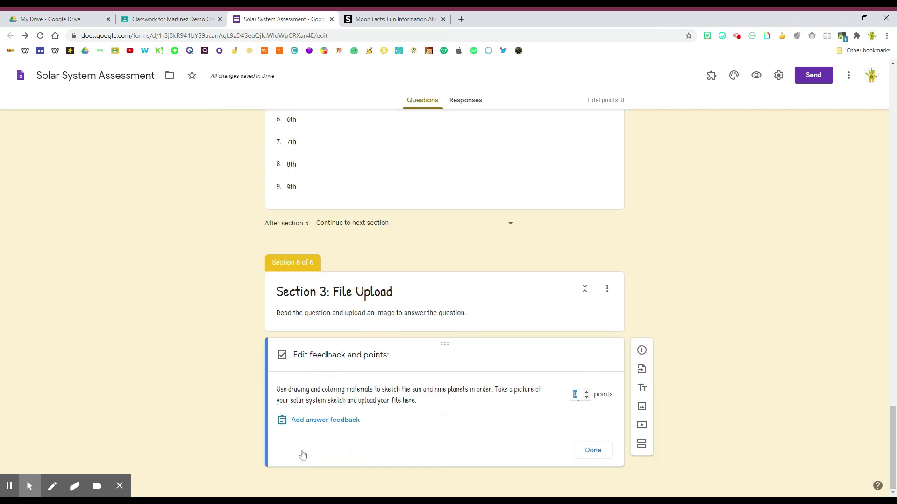
{"action": "left_click", "coordinate": [587, 393]}
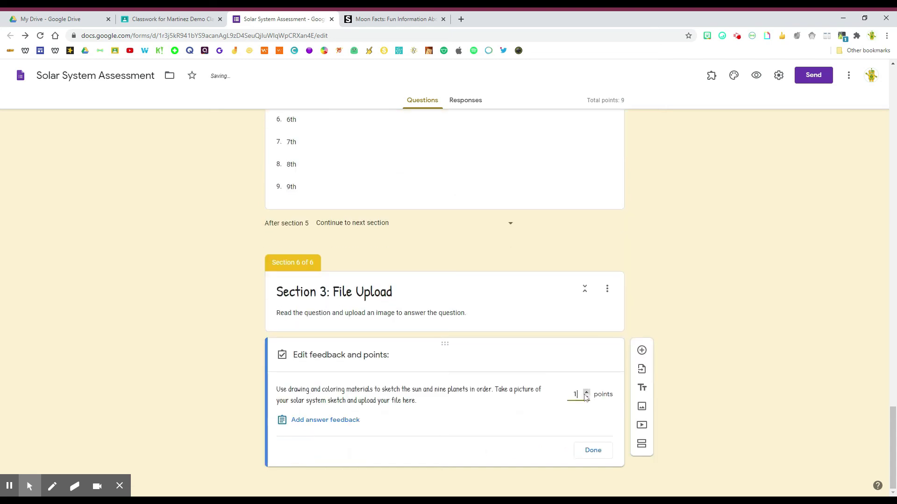
{"action": "left_click", "coordinate": [594, 452]}
{"action": "scroll", "coordinate": [591, 451], "scroll_direction": "down", "scroll_amount": 3}
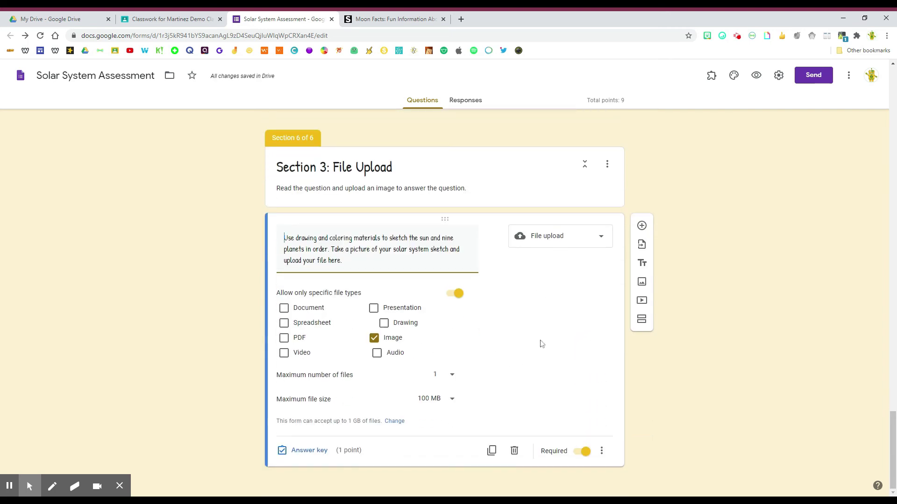
- Add a section titled "Section 4: Linear scale and Grid Questions" and make section 6 go to section 7 when completed
{"action": "left_click", "coordinate": [642, 321]}
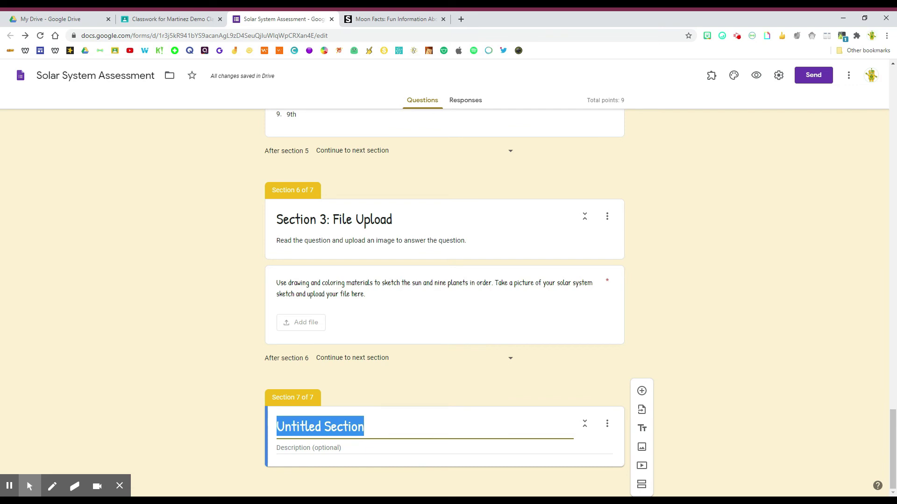
{"action": "type", "text": "Section 4: "}
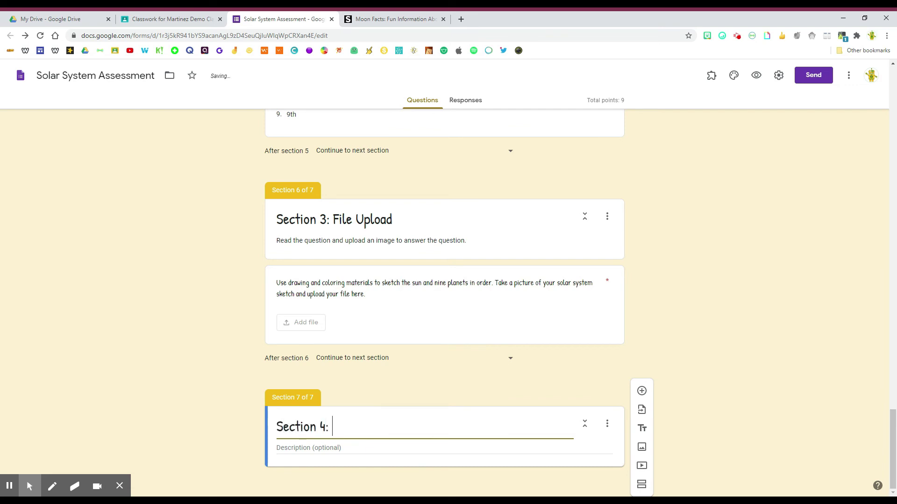
{"action": "type", "text": "Linear scale an"}
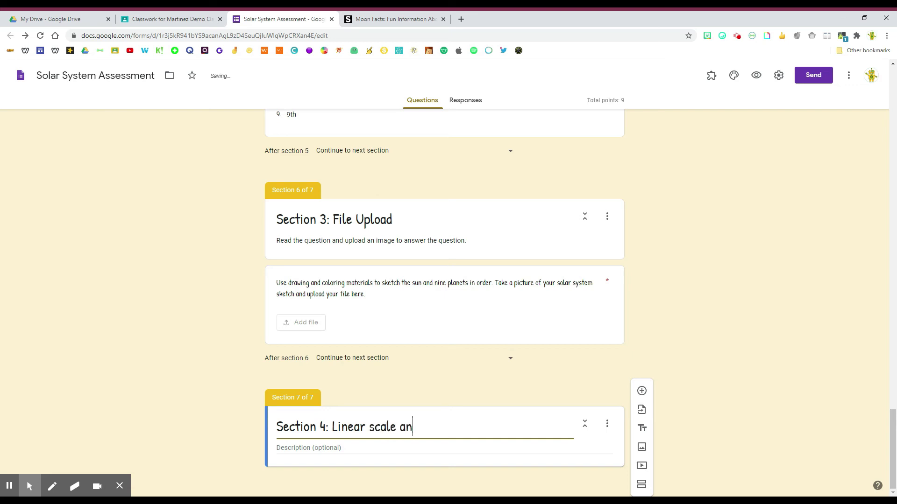
{"action": "type", "text": "d Grid Questions"}
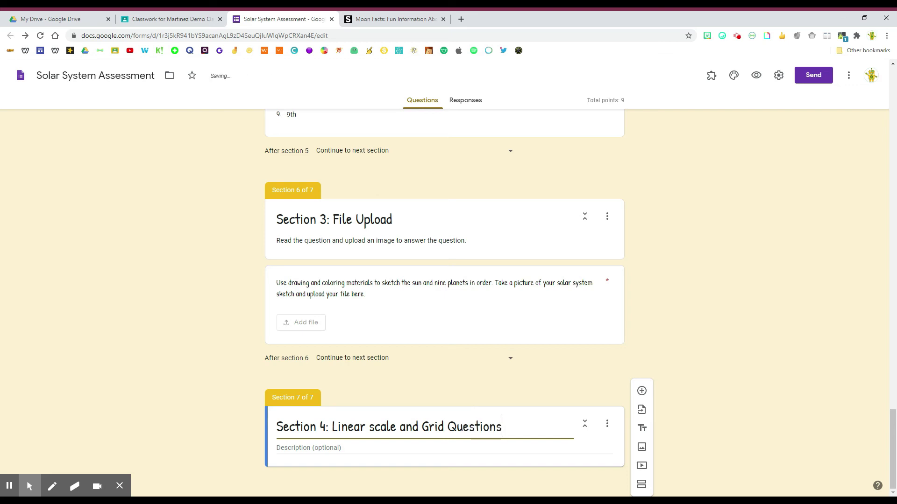
{"action": "left_click", "coordinate": [12, 487]}
{"action": "left_click", "coordinate": [29, 489]}
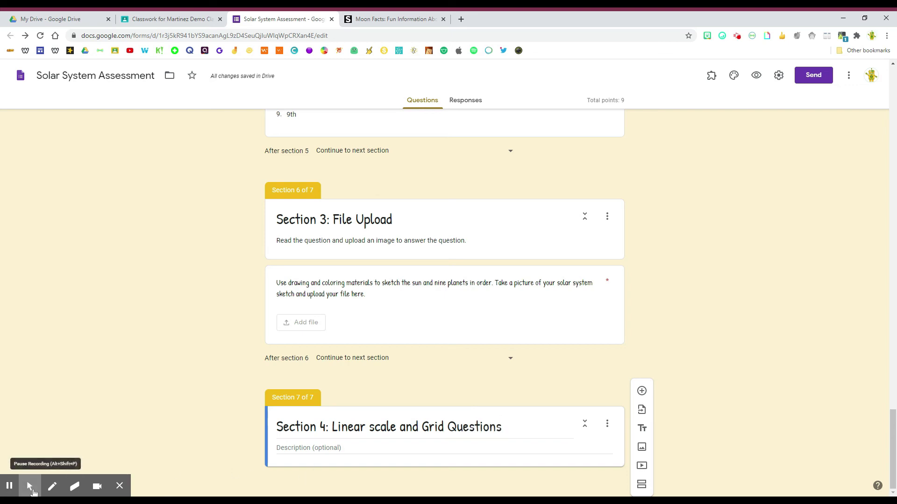
{"action": "left_click", "coordinate": [510, 361]}
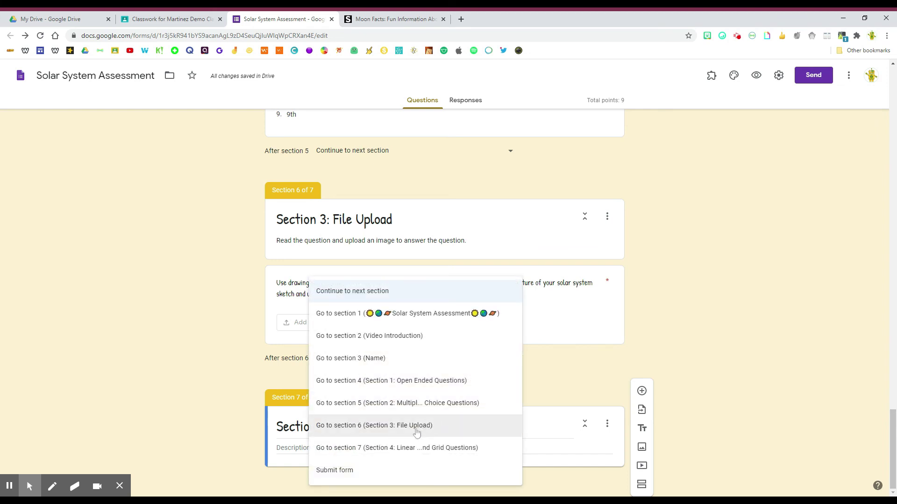
{"action": "left_click", "coordinate": [392, 449]}
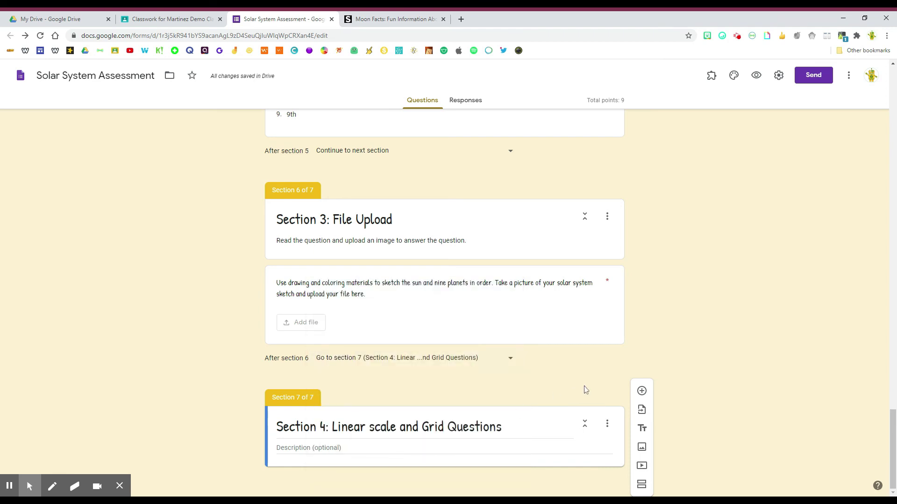
- Add a linear scale question from 1 to 9 reading "Pluto is the __________ planet from the sun."
{"action": "left_click", "coordinate": [642, 391]}
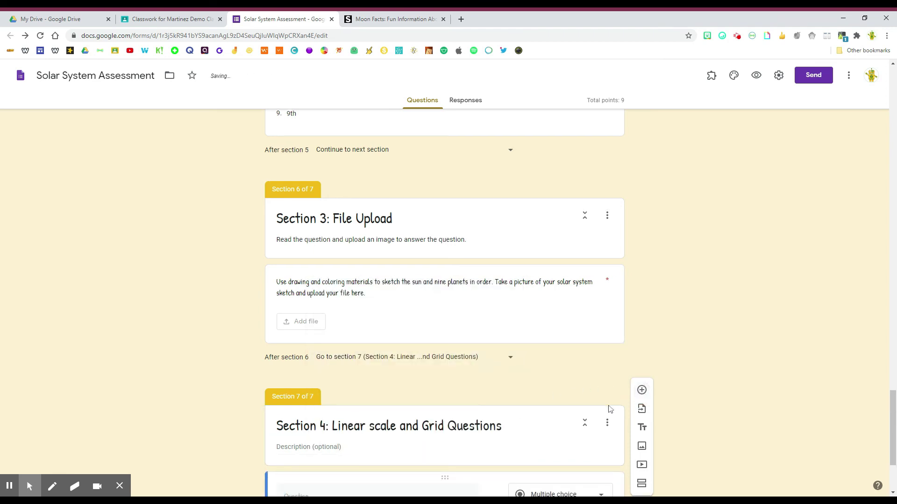
{"action": "left_click", "coordinate": [552, 371]}
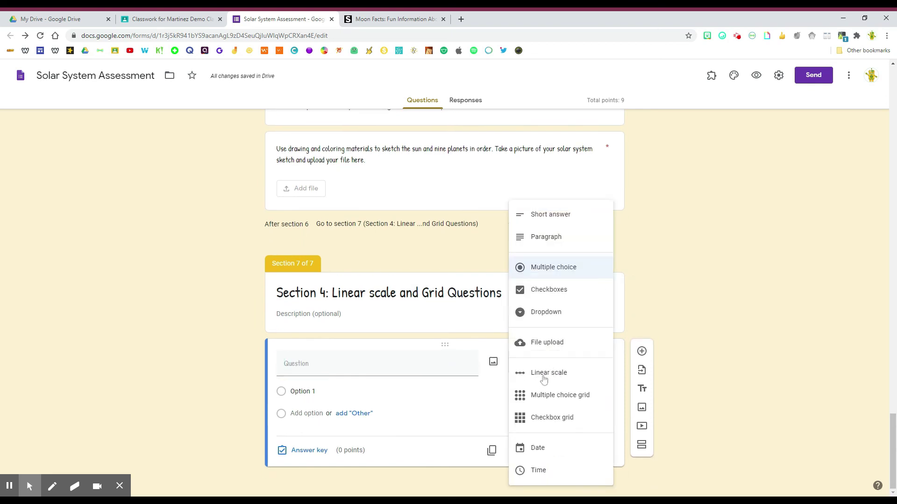
{"action": "left_click", "coordinate": [544, 379]}
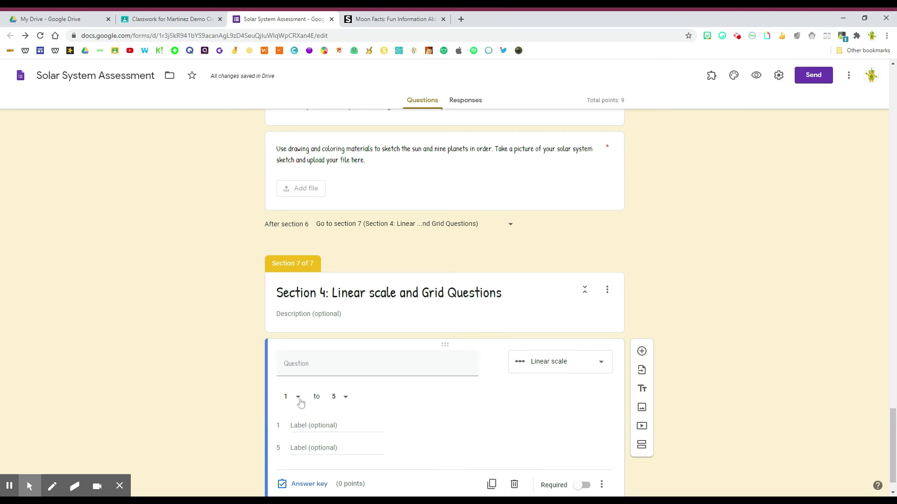
{"action": "left_click", "coordinate": [344, 398]}
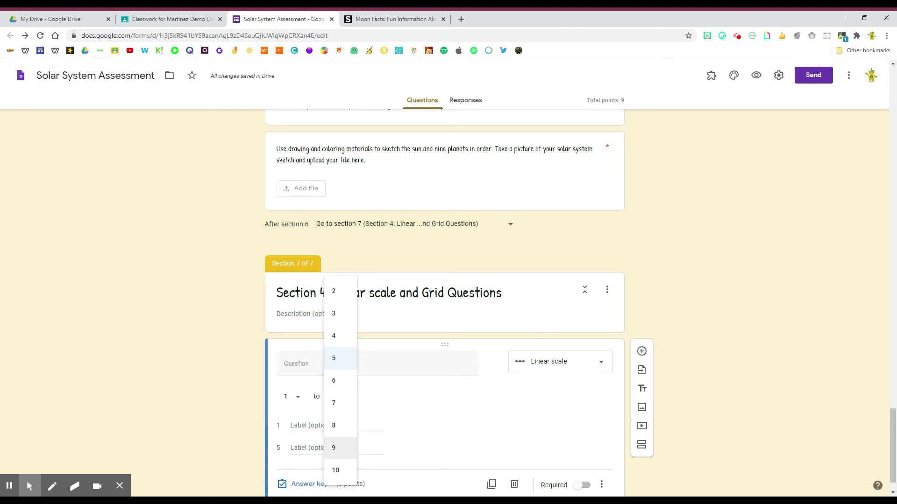
{"action": "left_click", "coordinate": [335, 448]}
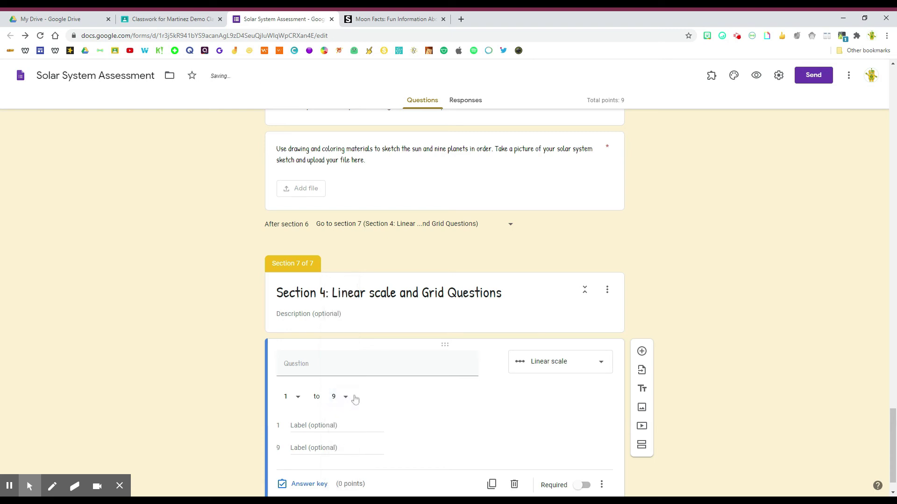
{"action": "left_click", "coordinate": [357, 367]}
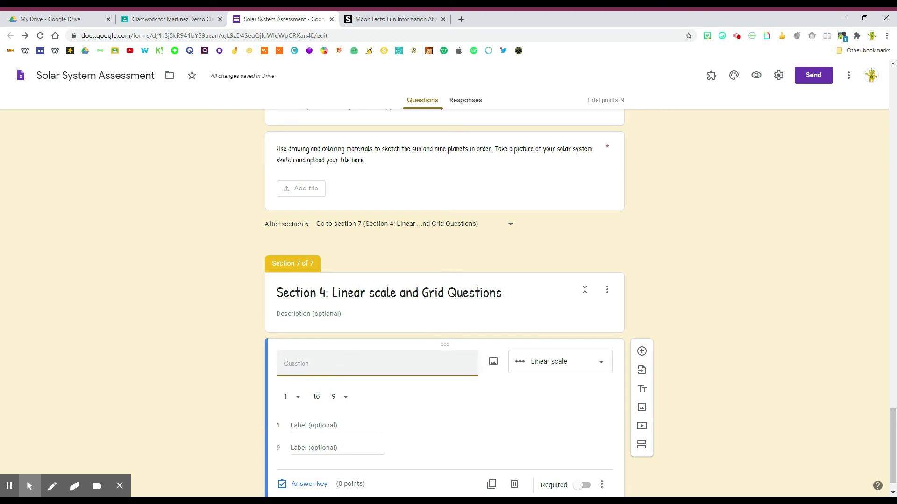
{"action": "type", "text": "Pluto is the __________ planet from the sun."}
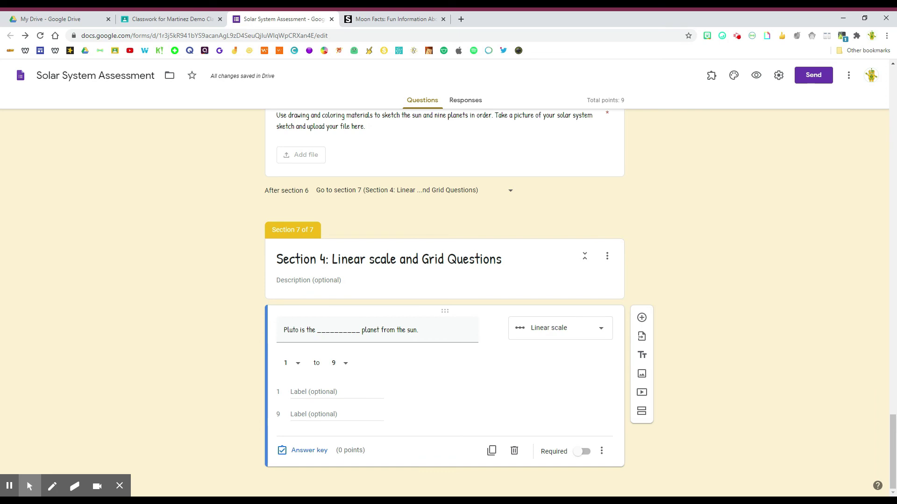
- Label 1 as "closest" and 9 as "farthest" on the Pluto scale question
{"action": "left_click", "coordinate": [328, 392]}
{"action": "type", "text": "closest"}
{"action": "key", "text": "Tab"}
{"action": "type", "text": "farthest"}
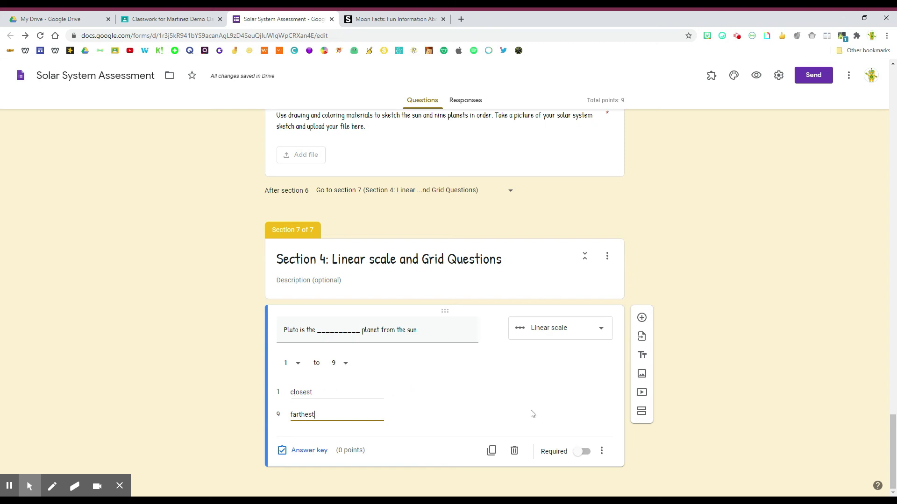
- Make the Pluto linear scale question required and worth 1 point
{"action": "left_click", "coordinate": [580, 453]}
{"action": "left_click", "coordinate": [303, 454]}
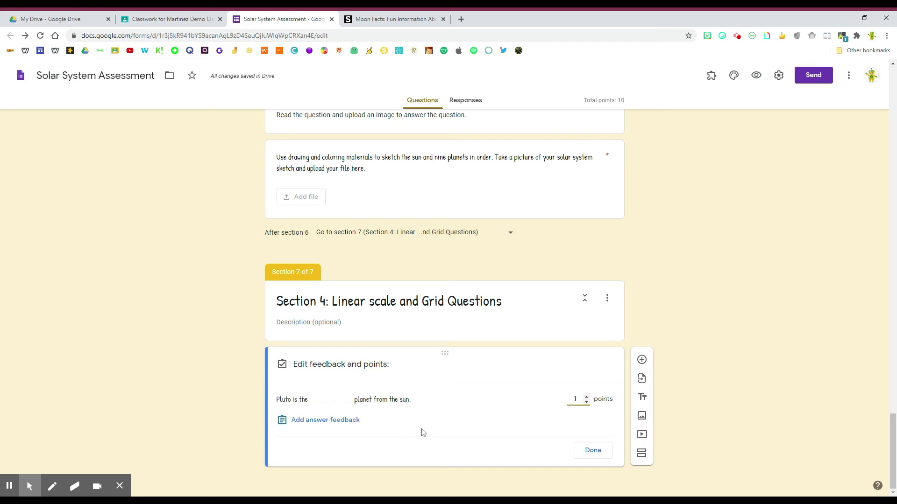
{"action": "left_click", "coordinate": [593, 451]}
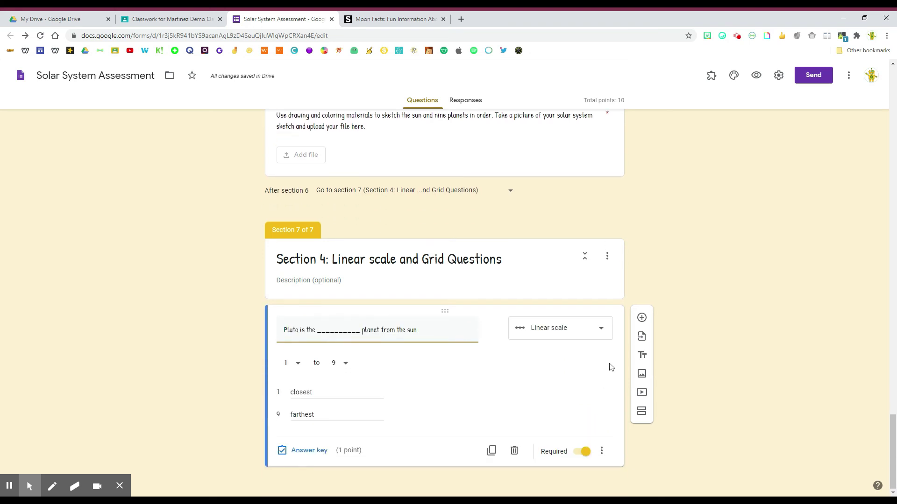
- Add a multiple choice grid "Select the correct order of each planet in the solar system." with the nine planets as rows and 1st to 9th as columns
{"action": "left_click", "coordinate": [642, 319]}
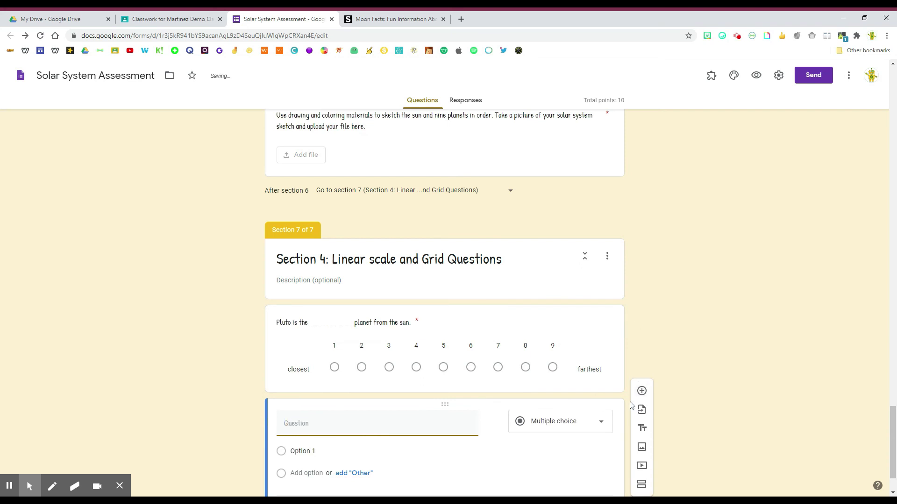
{"action": "left_click", "coordinate": [593, 382]}
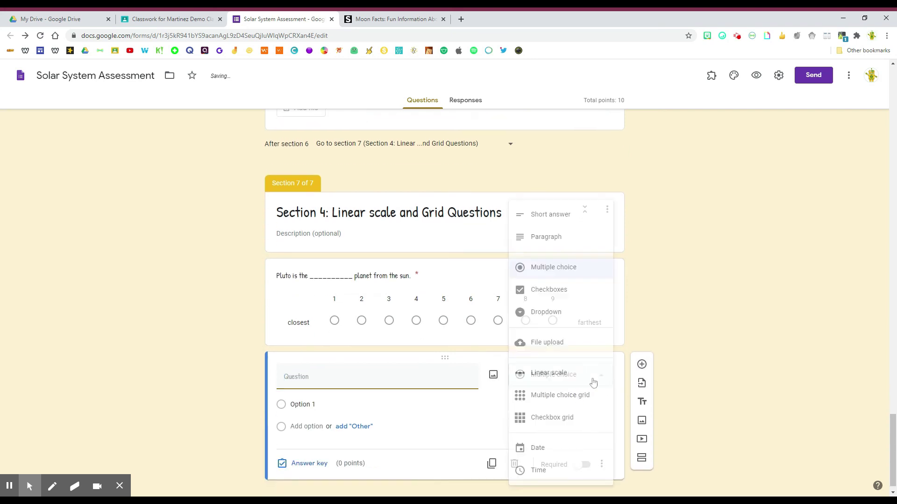
{"action": "left_click", "coordinate": [571, 402]}
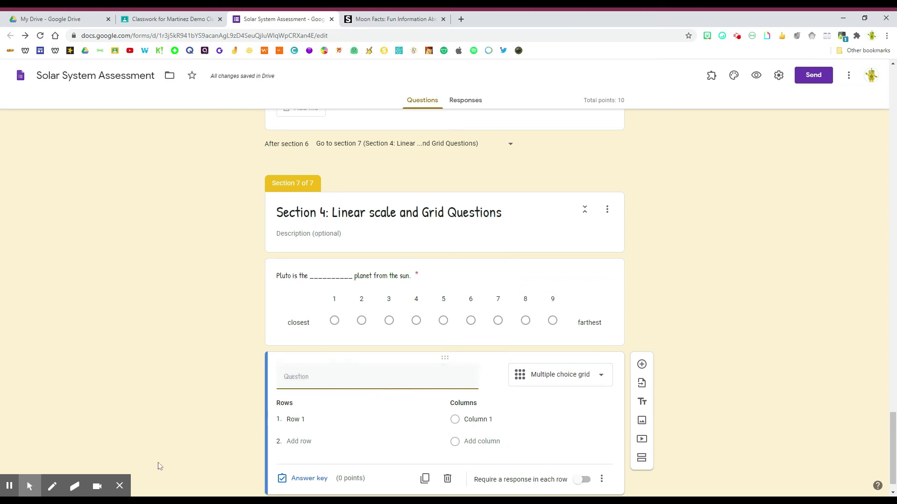
{"action": "type", "text": "Select the correct order of each planet in the solar system."}
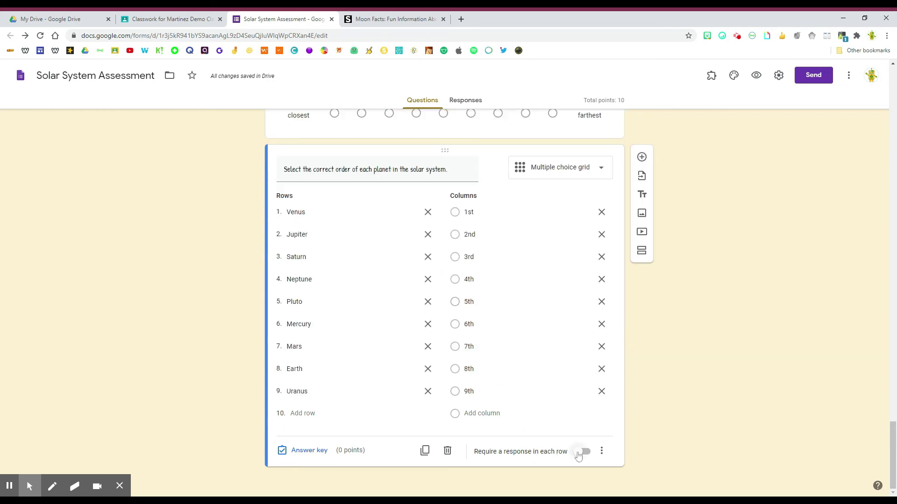
- Require a response in each row of the planet order grid and mark each planet's correct position in the answer key
{"action": "left_click", "coordinate": [579, 453]}
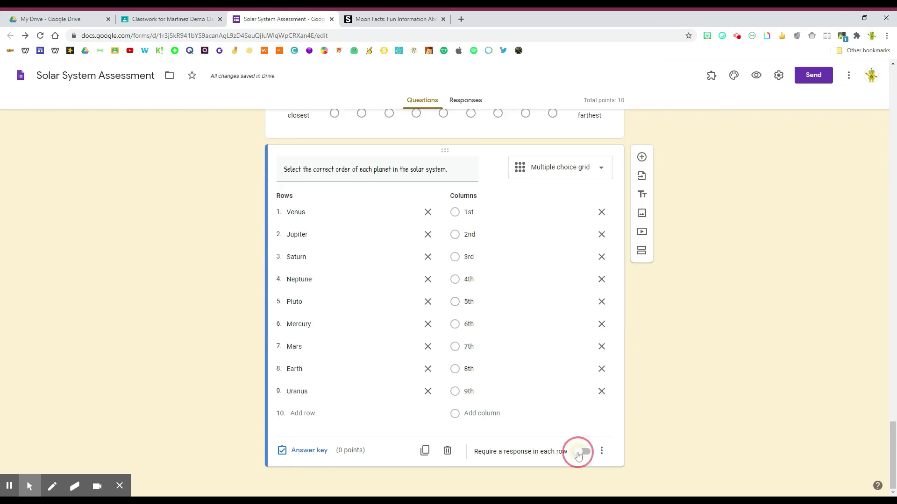
{"action": "left_click", "coordinate": [309, 451]}
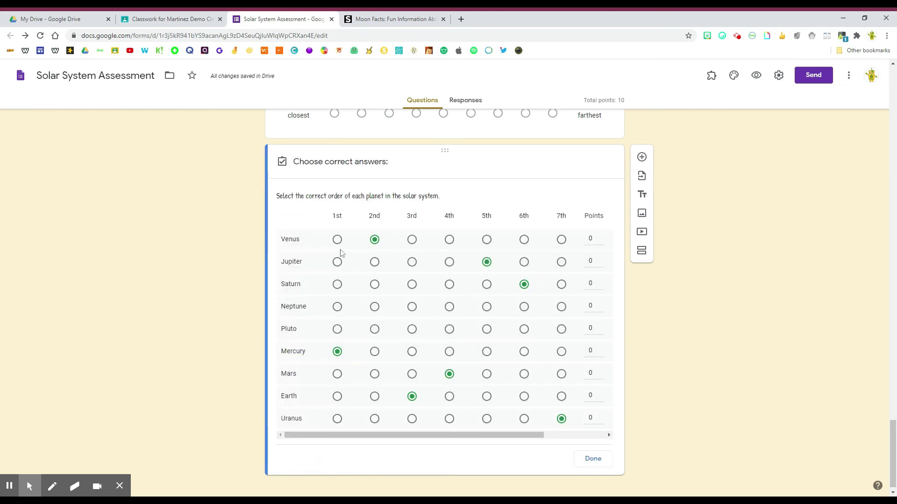
{"action": "left_click", "coordinate": [321, 244]}
- Give each of the nine planet rows in the order grid 1 point and finish its answer key
{"action": "left_click", "coordinate": [601, 237]}
{"action": "left_click", "coordinate": [601, 258]}
{"action": "left_click", "coordinate": [600, 281]}
{"action": "left_click", "coordinate": [601, 304]}
{"action": "left_click", "coordinate": [601, 326]}
{"action": "left_click", "coordinate": [600, 348]}
{"action": "left_click", "coordinate": [600, 371]}
{"action": "left_click", "coordinate": [600, 393]}
{"action": "left_click", "coordinate": [601, 416]}
{"action": "left_click", "coordinate": [593, 459]}
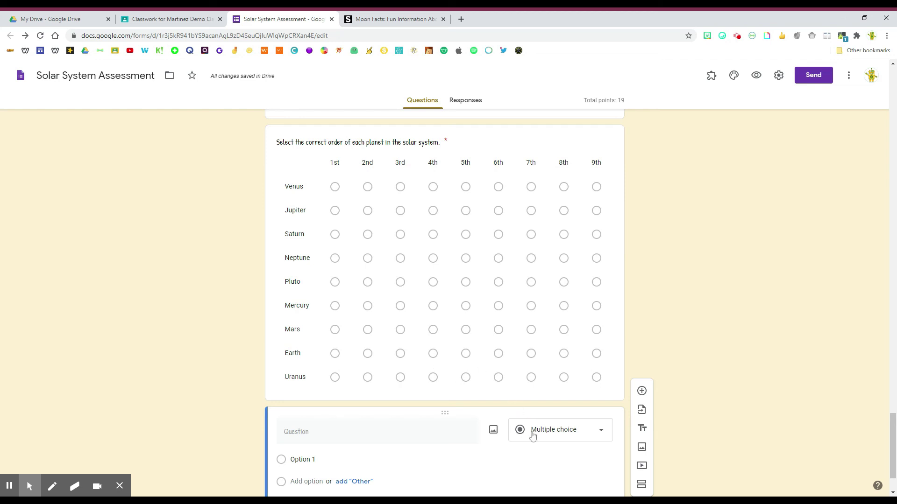
- Add a checkbox grid on planet characteristics with rows Earth, Jupiter, Mars, Saturn and columns Terrestrial Planet, Gas Planet, Has Rings, Has NO Rings, Inner Planet, Outer Planet
{"action": "scroll", "coordinate": [532, 436], "scroll_direction": "down", "scroll_amount": 2}
{"action": "left_click", "coordinate": [532, 365]}
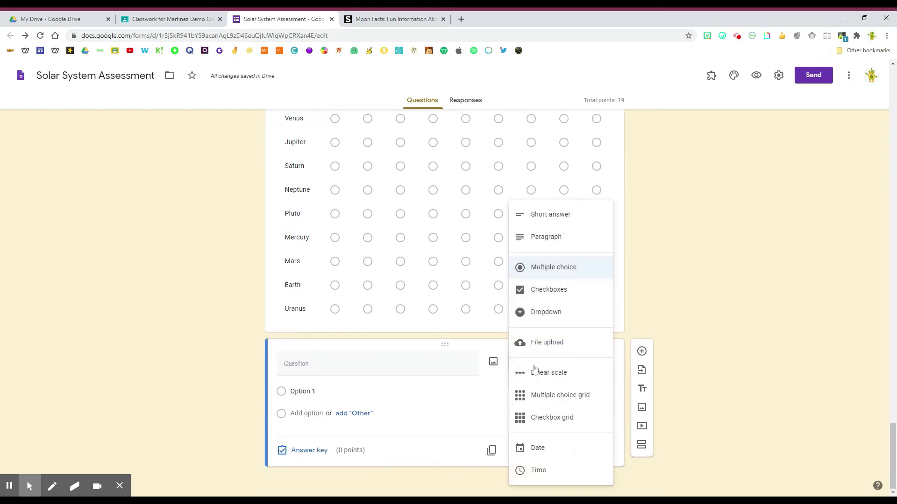
{"action": "left_click", "coordinate": [560, 418]}
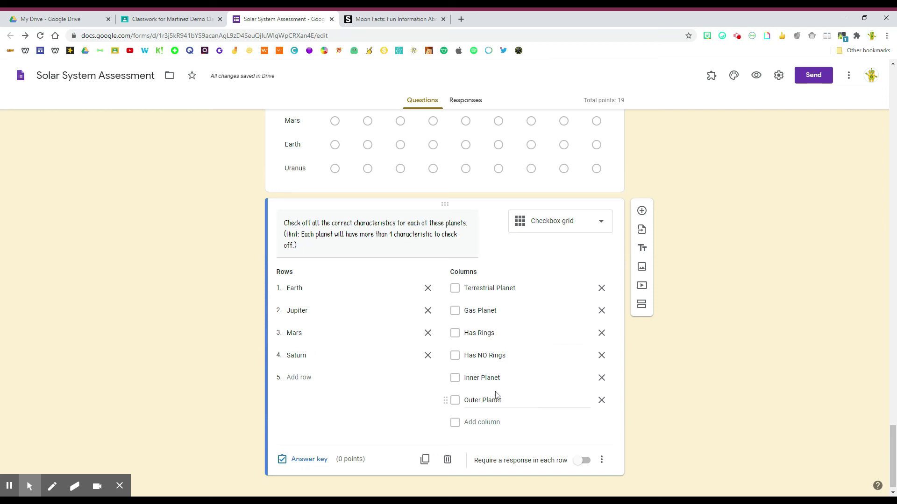
- Require each row and key Earth and Mars as terrestrial, ringless, inner, and Jupiter and Saturn as gas, ringed, outer, at 1 point per row
{"action": "left_click", "coordinate": [580, 462]}
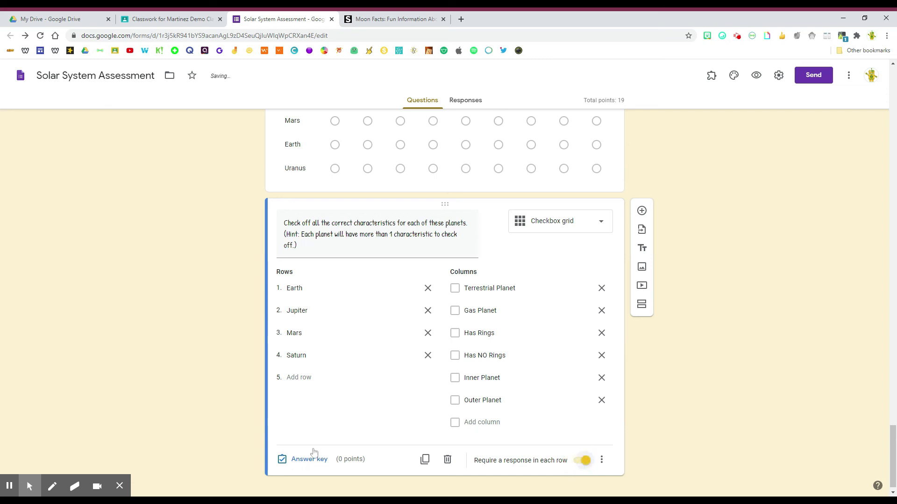
{"action": "left_click", "coordinate": [309, 460]}
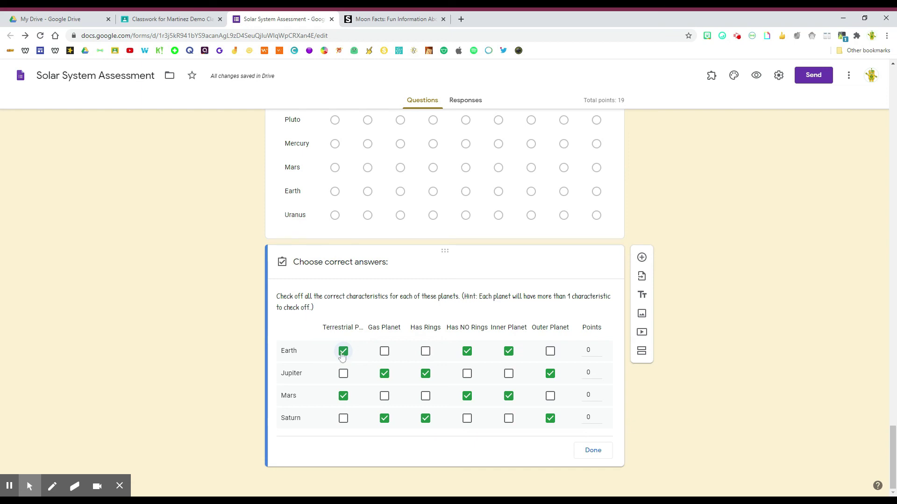
{"action": "left_click", "coordinate": [599, 349]}
{"action": "left_click", "coordinate": [599, 370]}
{"action": "left_click", "coordinate": [599, 393]}
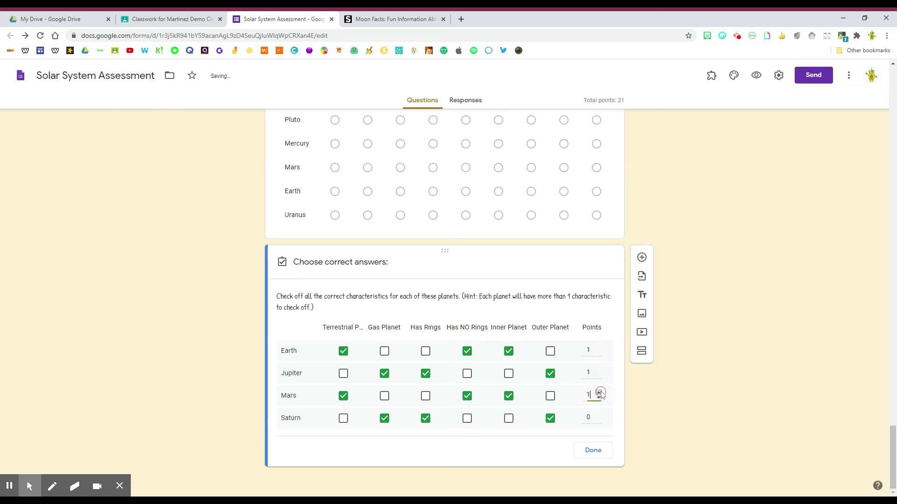
{"action": "left_click", "coordinate": [598, 416]}
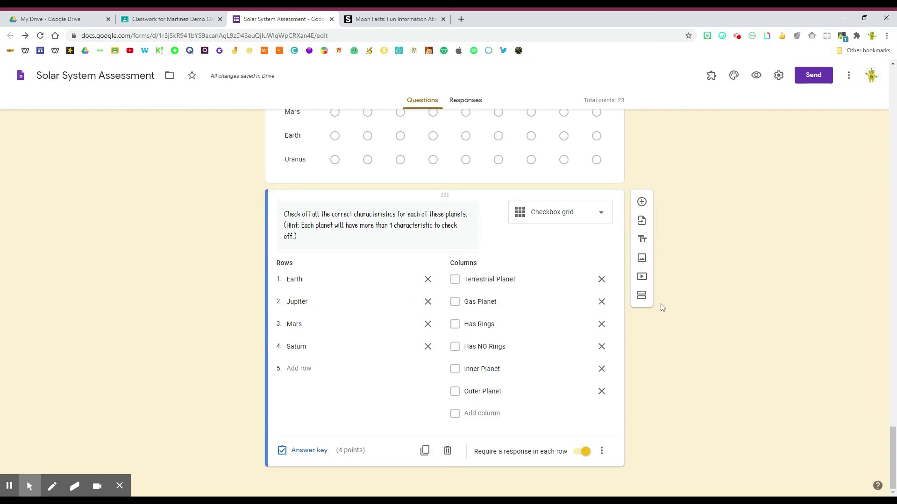
- Add a new section titled "Section 5: Date and Time Questions" after the checkbox grid question
{"action": "left_click", "coordinate": [642, 295]}
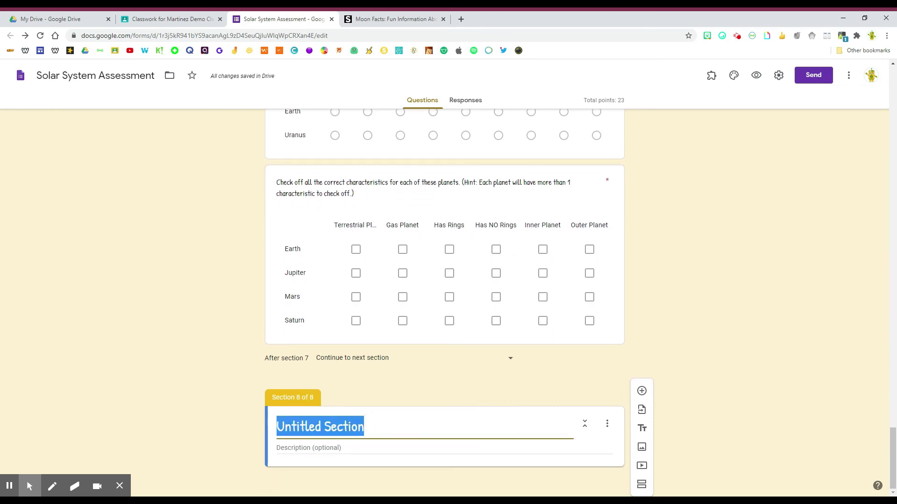
{"action": "type", "text": "Section "}
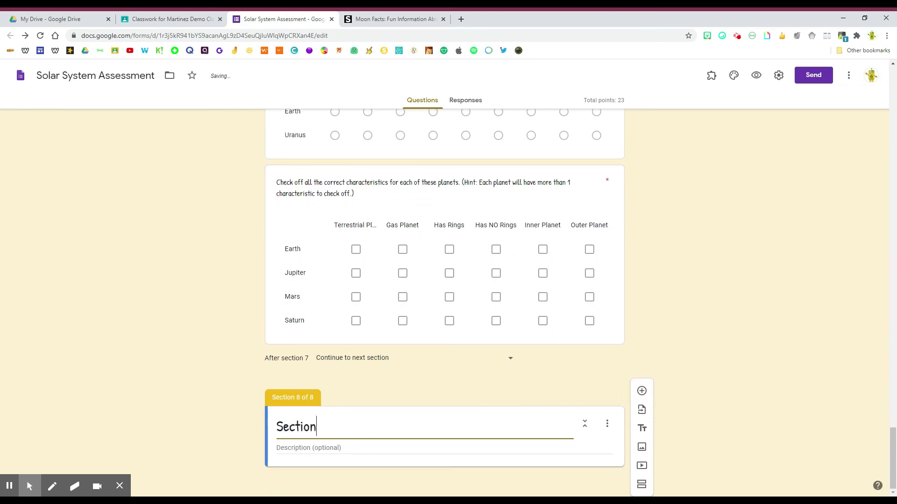
{"action": "type", "text": "5: Date and Time Q"}
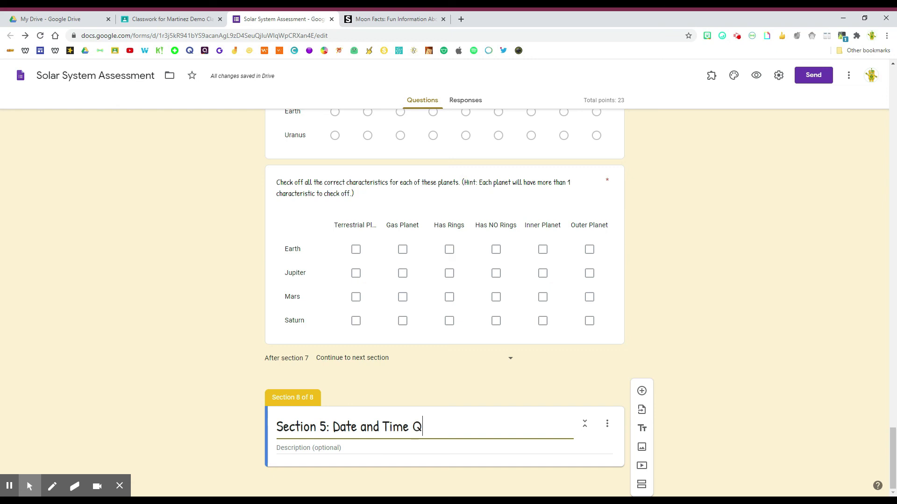
{"action": "type", "text": "uestions"}
- Add a date question to section 5 asking "What day did we celebrate Earth day this year?"
{"action": "left_click", "coordinate": [642, 391]}
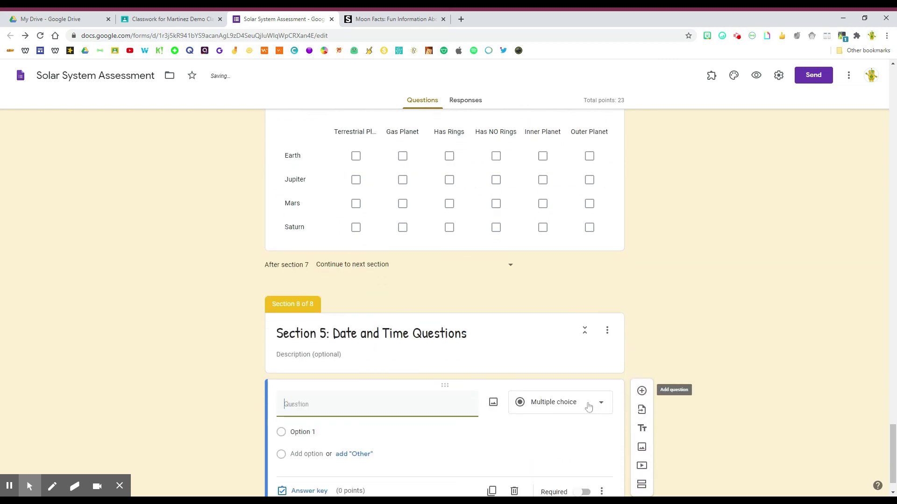
{"action": "left_click", "coordinate": [588, 406]}
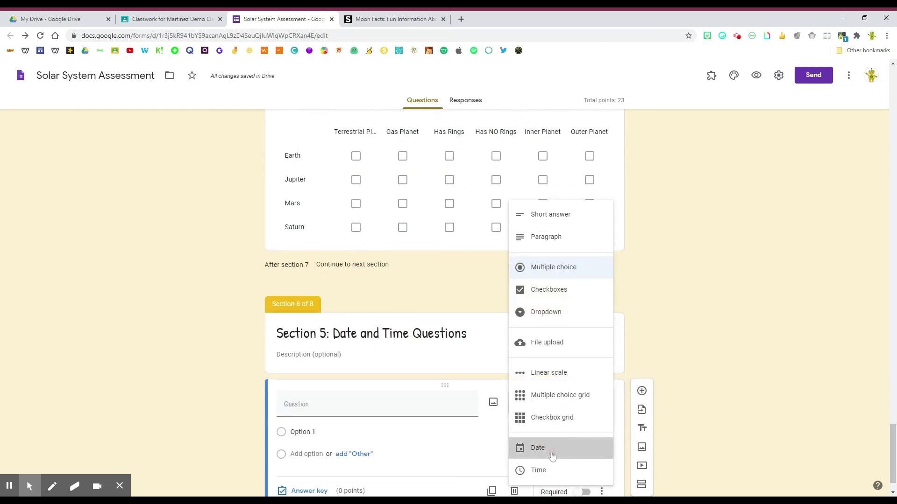
{"action": "left_click", "coordinate": [553, 452]}
{"action": "type", "text": "What day did we celebrate Earth day this year?"}
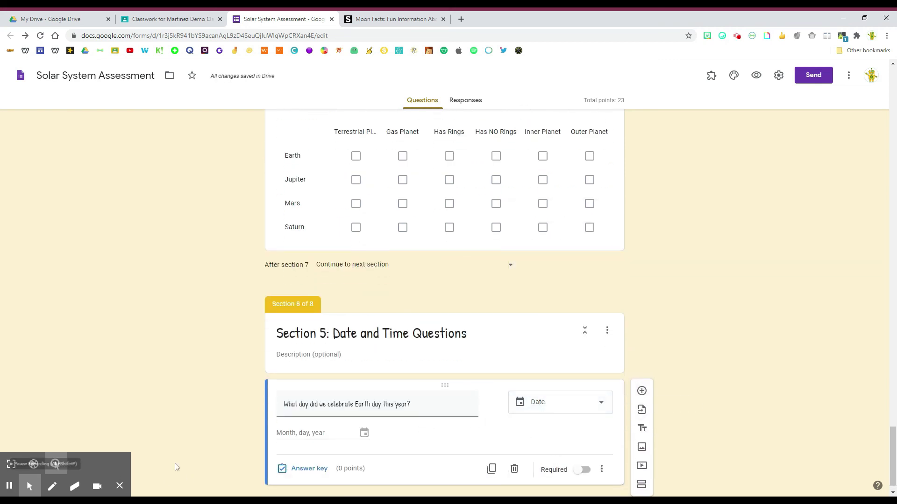
- Make the Earth day date question required and worth 1 point
{"action": "left_click", "coordinate": [579, 470]}
{"action": "left_click", "coordinate": [322, 470]}
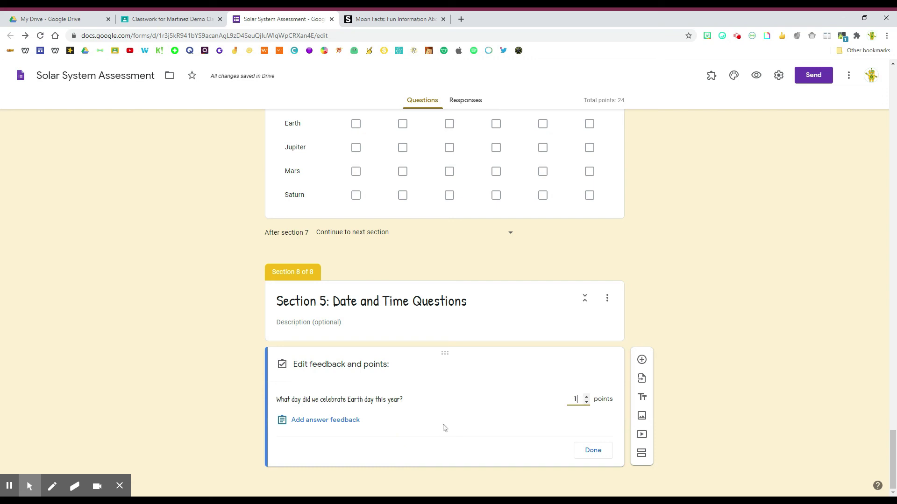
{"action": "left_click", "coordinate": [588, 452]}
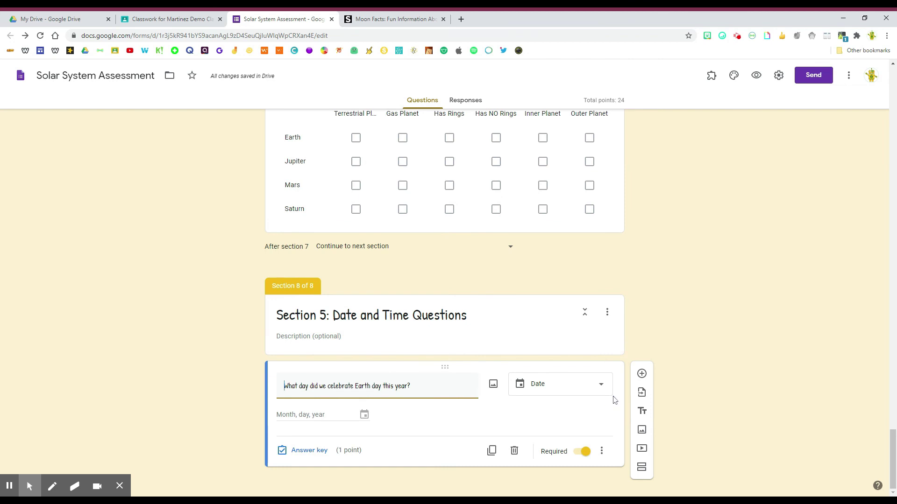
- Add a time question below the Earth day question asking "At about what time does the sun set?"
{"action": "left_click", "coordinate": [643, 375]}
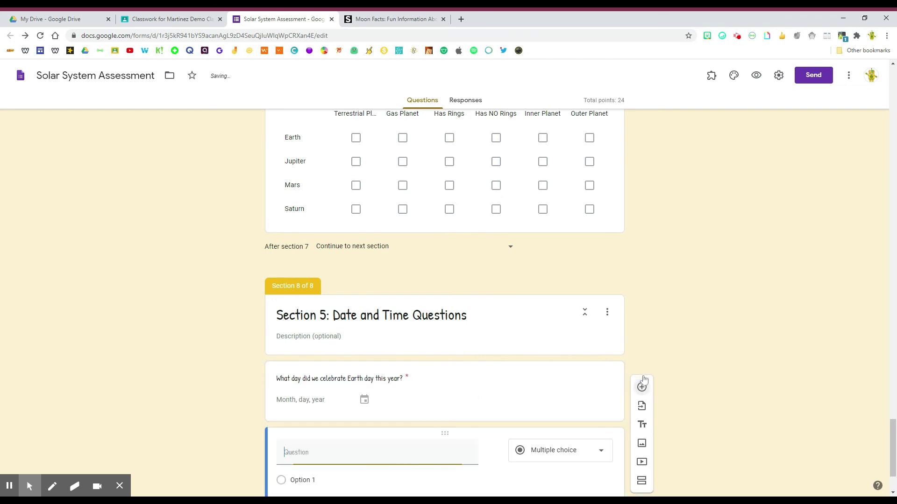
{"action": "left_click", "coordinate": [547, 367]}
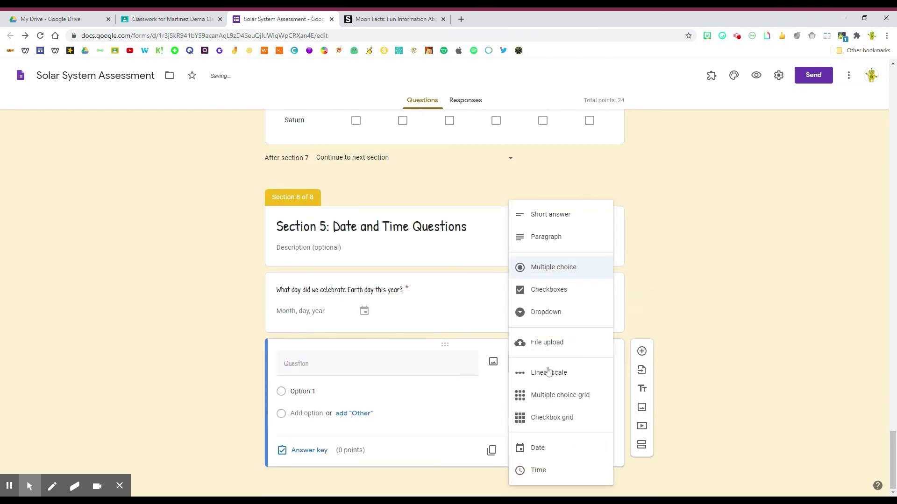
{"action": "left_click", "coordinate": [542, 471]}
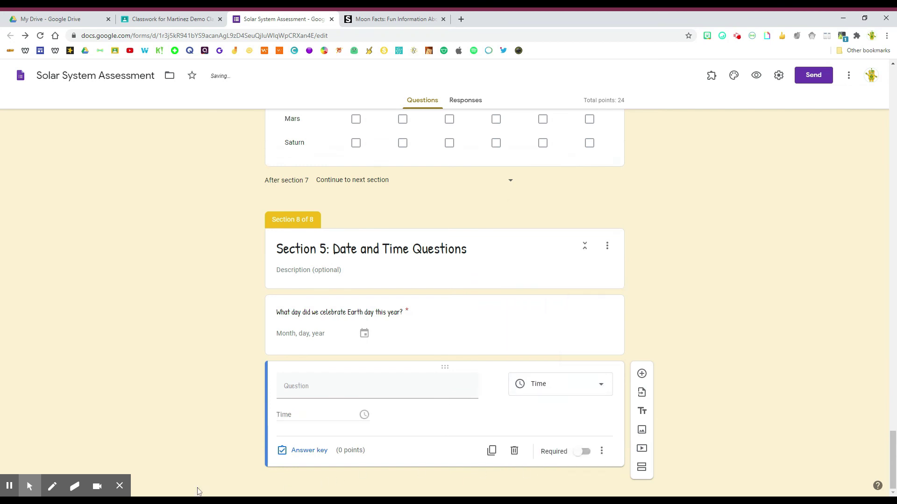
{"action": "type", "text": "At about what time does the sun set?"}
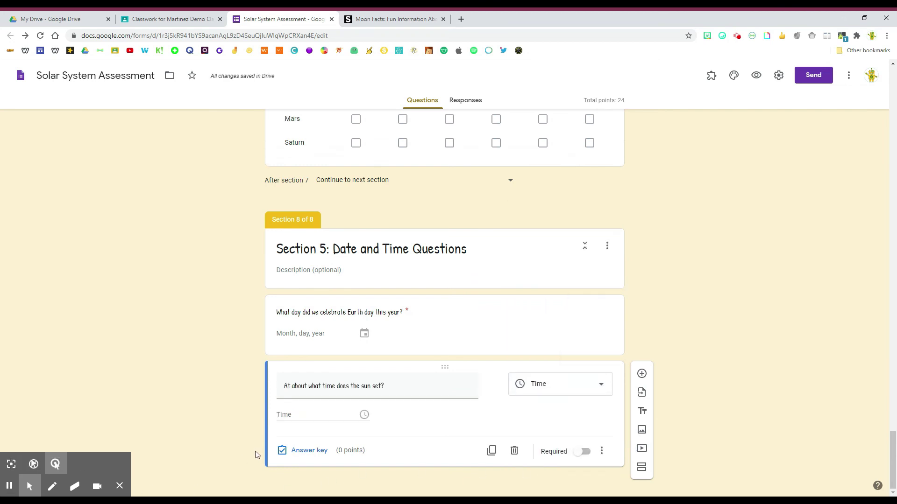
- Make the sunset time question required and worth 1 point
{"action": "left_click", "coordinate": [578, 452]}
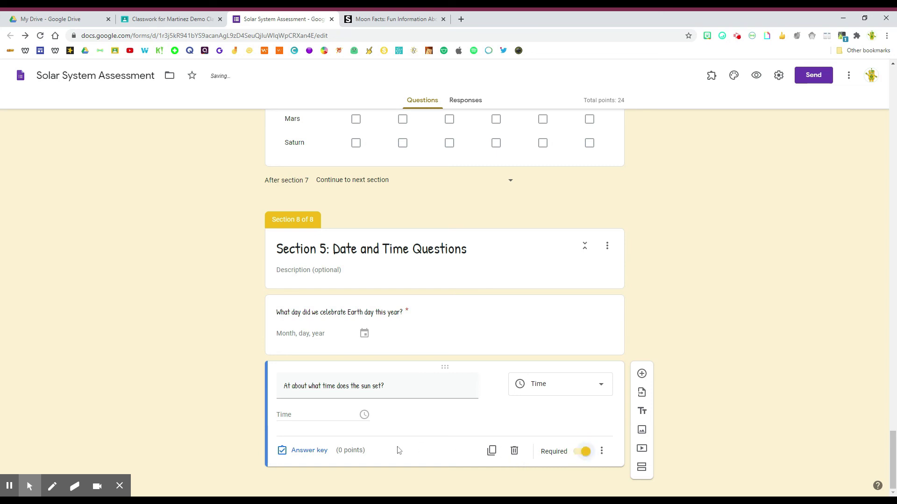
{"action": "left_click", "coordinate": [303, 451]}
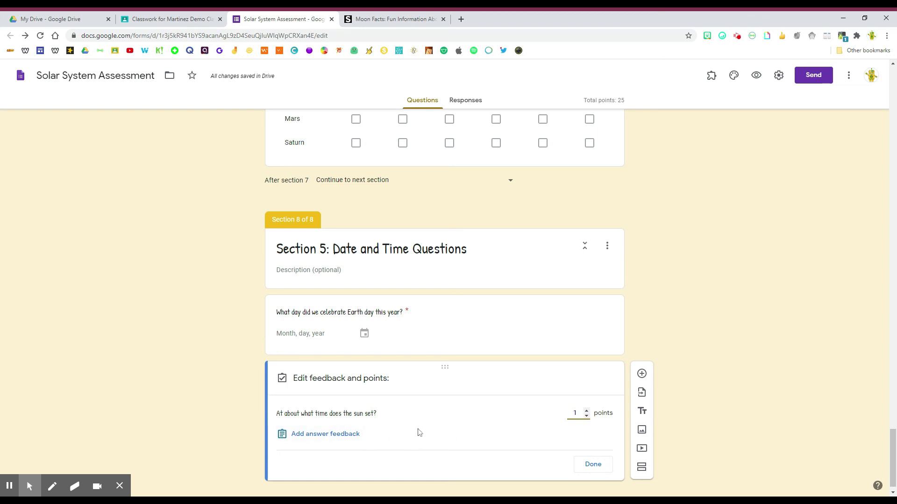
{"action": "left_click", "coordinate": [591, 465]}
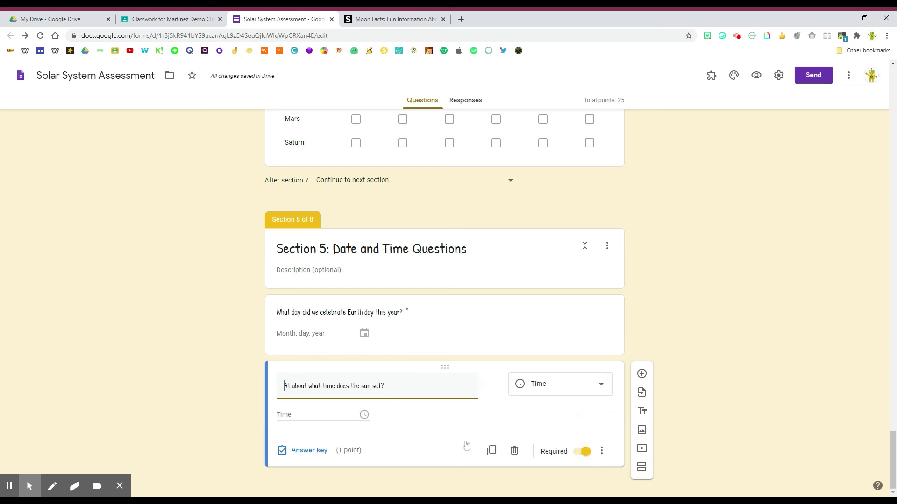